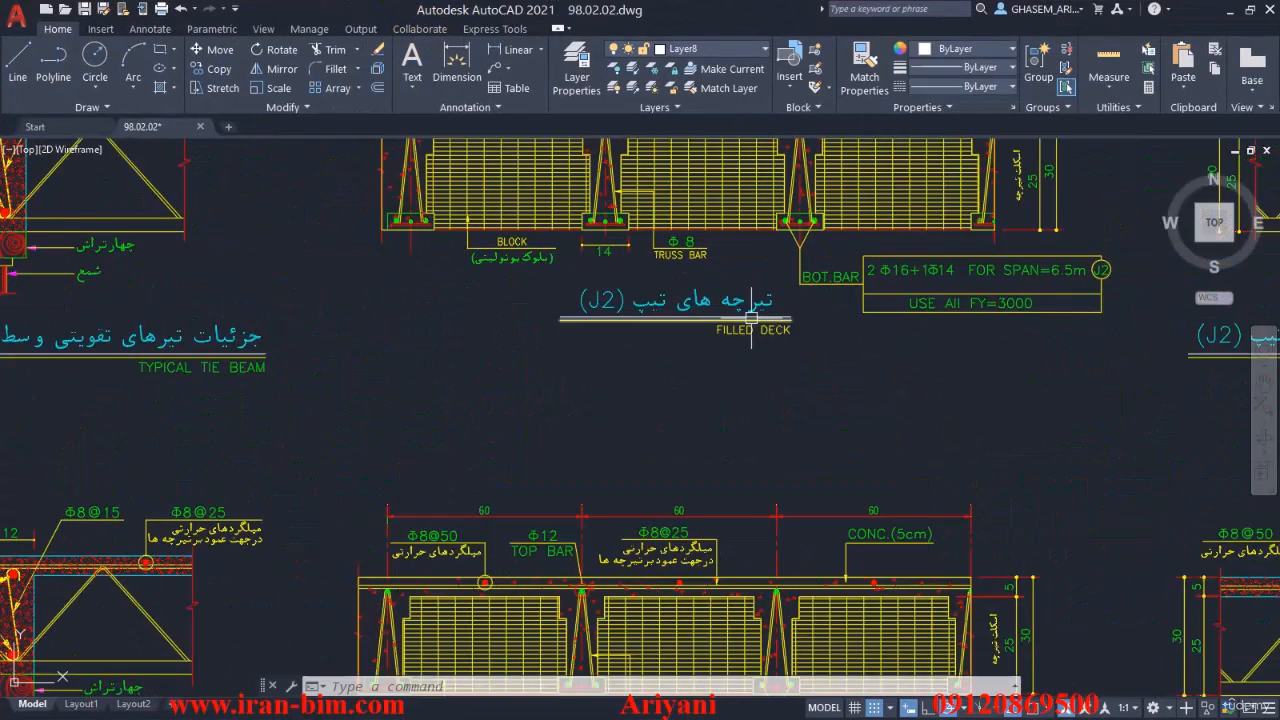
Examine the J1 to J4 joist sections and tie beam details, comparing their top, bottom and truss bar callouts
scroll(663, 391, down, 3)
mouse_move(824, 363)
middle_down()
mouse_move(624, 327)
mouse_move(737, 243)
middle_up()
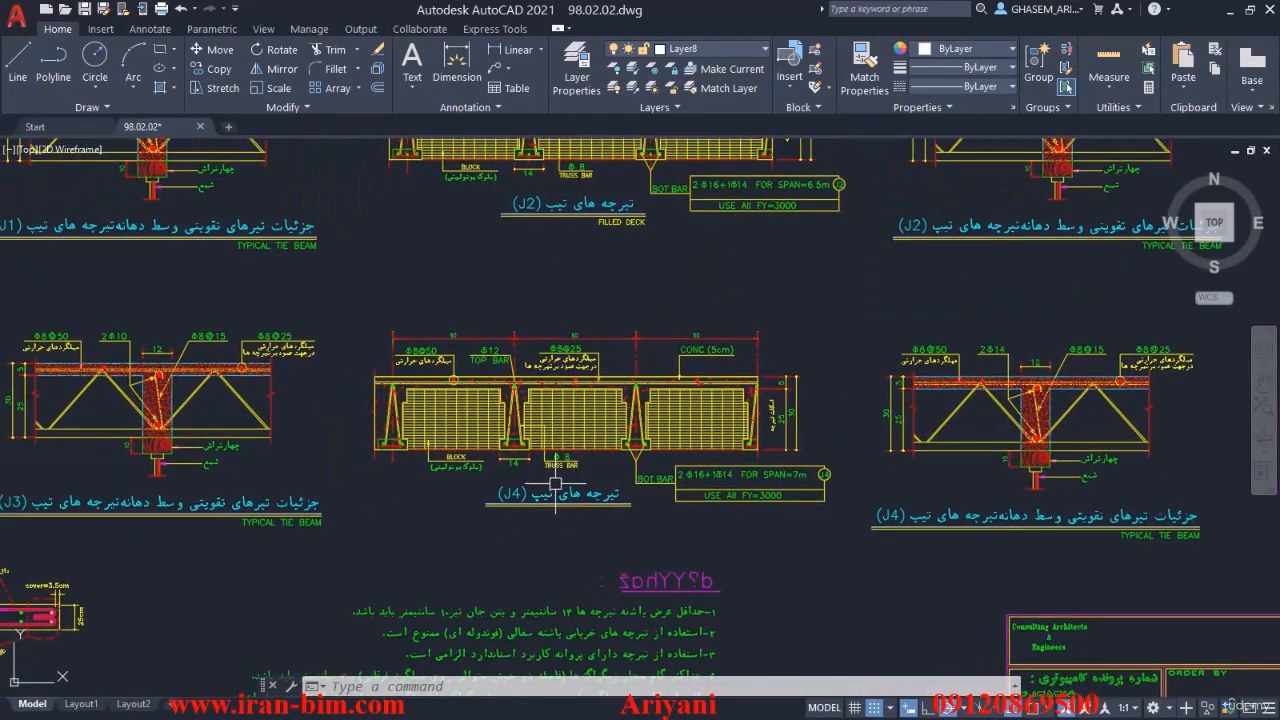
middle_drag(385, 396, 706, 397)
mouse_move(564, 320)
middle_down()
mouse_move(654, 410)
mouse_move(716, 381)
mouse_move(877, 441)
mouse_move(1005, 387)
mouse_move(794, 367)
mouse_move(776, 406)
middle_up()
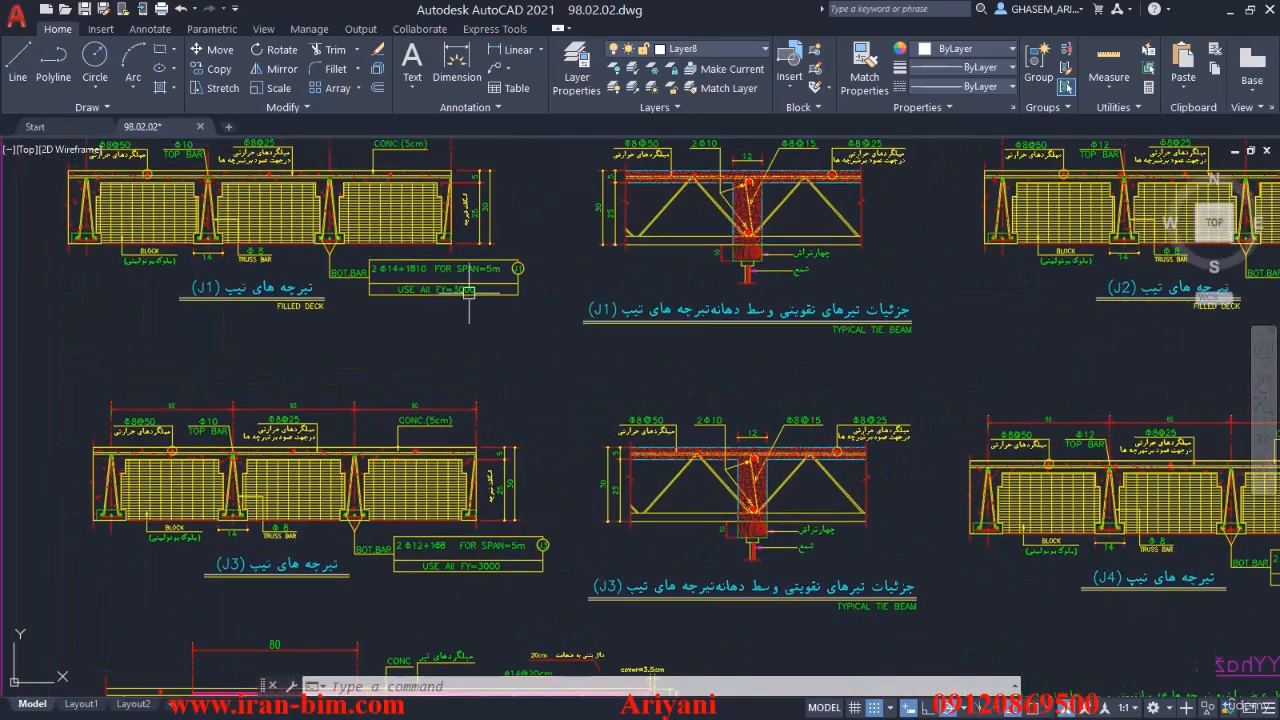
scroll(468, 291, up, 4)
middle_drag(337, 246, 403, 375)
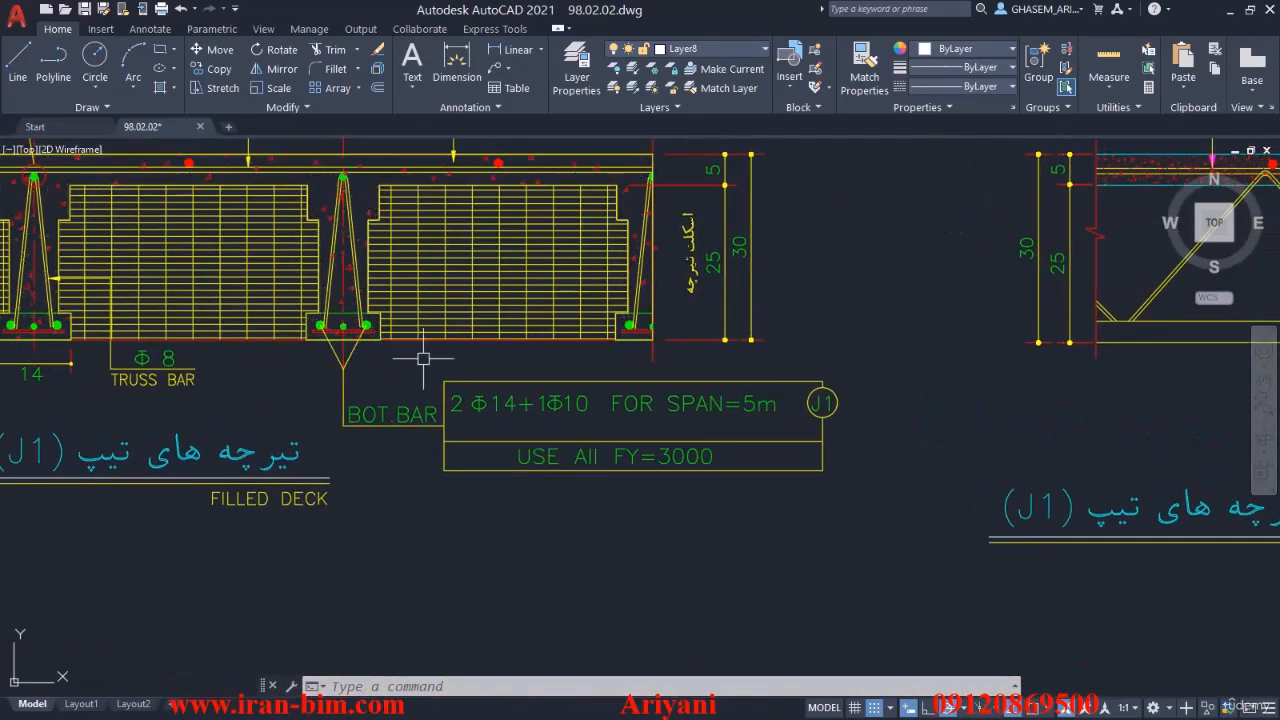
scroll(423, 358, down, 4)
scroll(765, 487, up, 4)
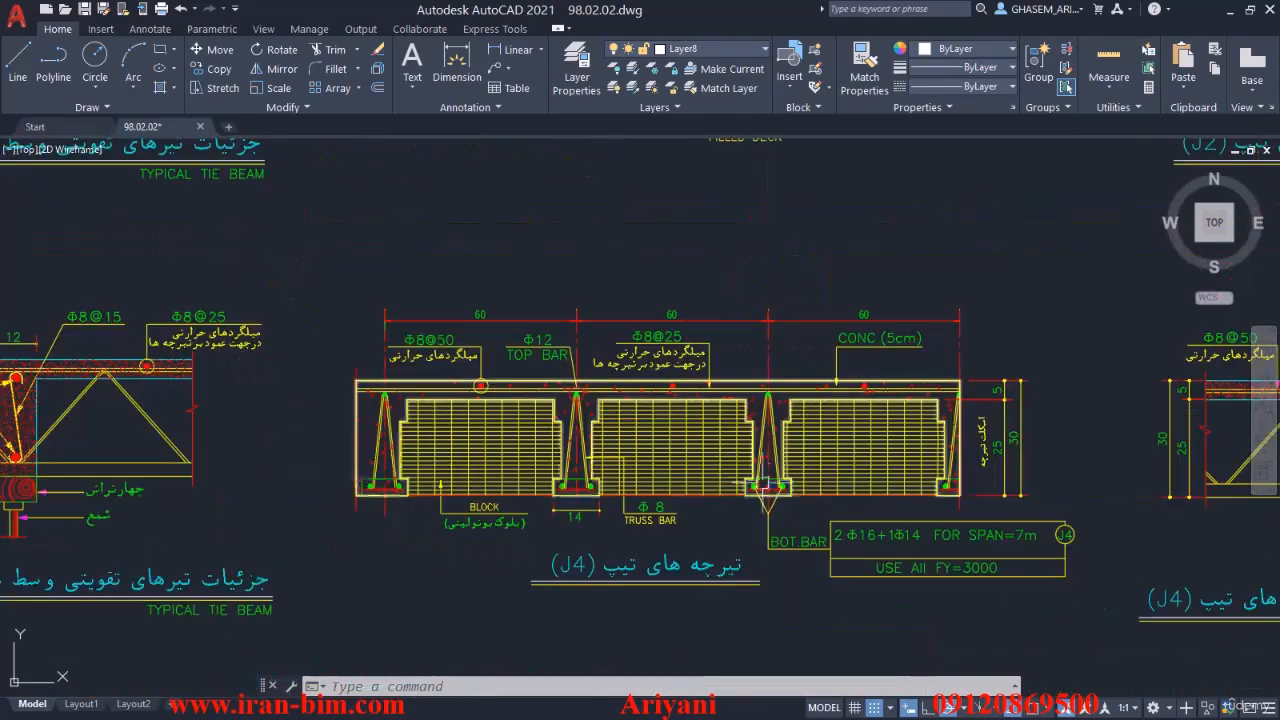
middle_drag(470, 403, 980, 562)
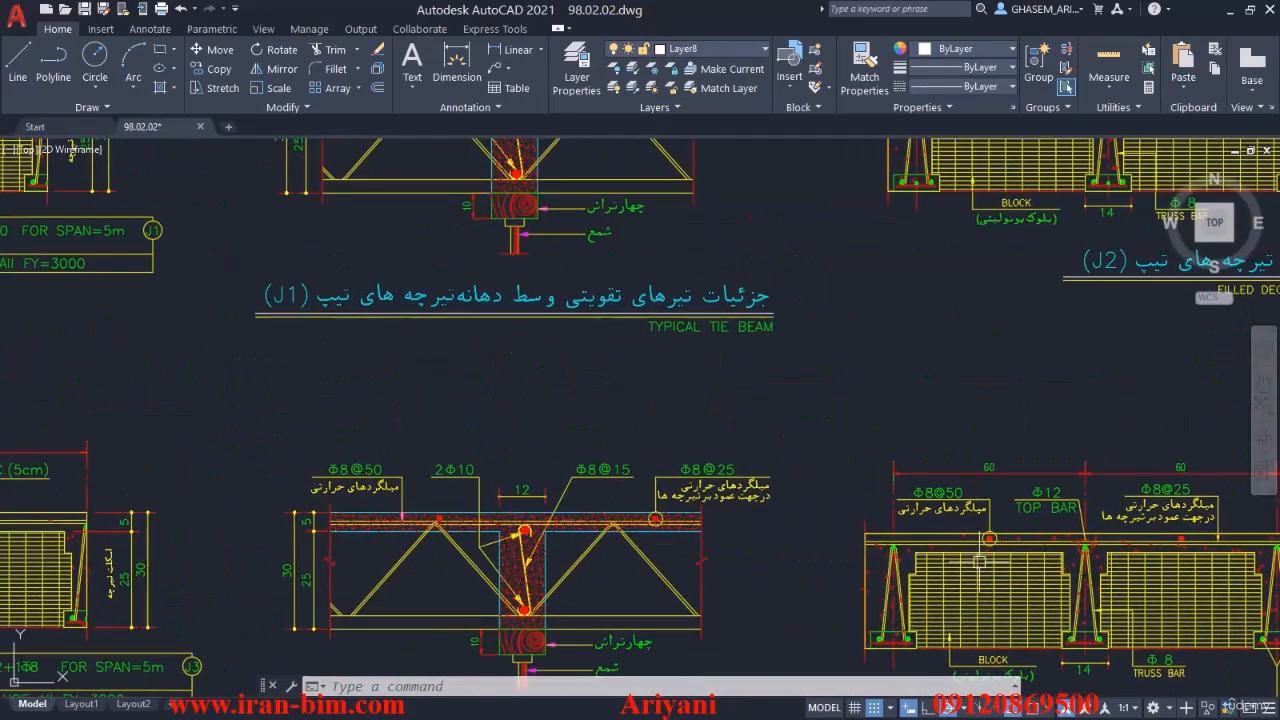
middle_drag(213, 499, 754, 526)
mouse_move(350, 383)
middle_down()
mouse_move(334, 486)
mouse_move(371, 503)
middle_up()
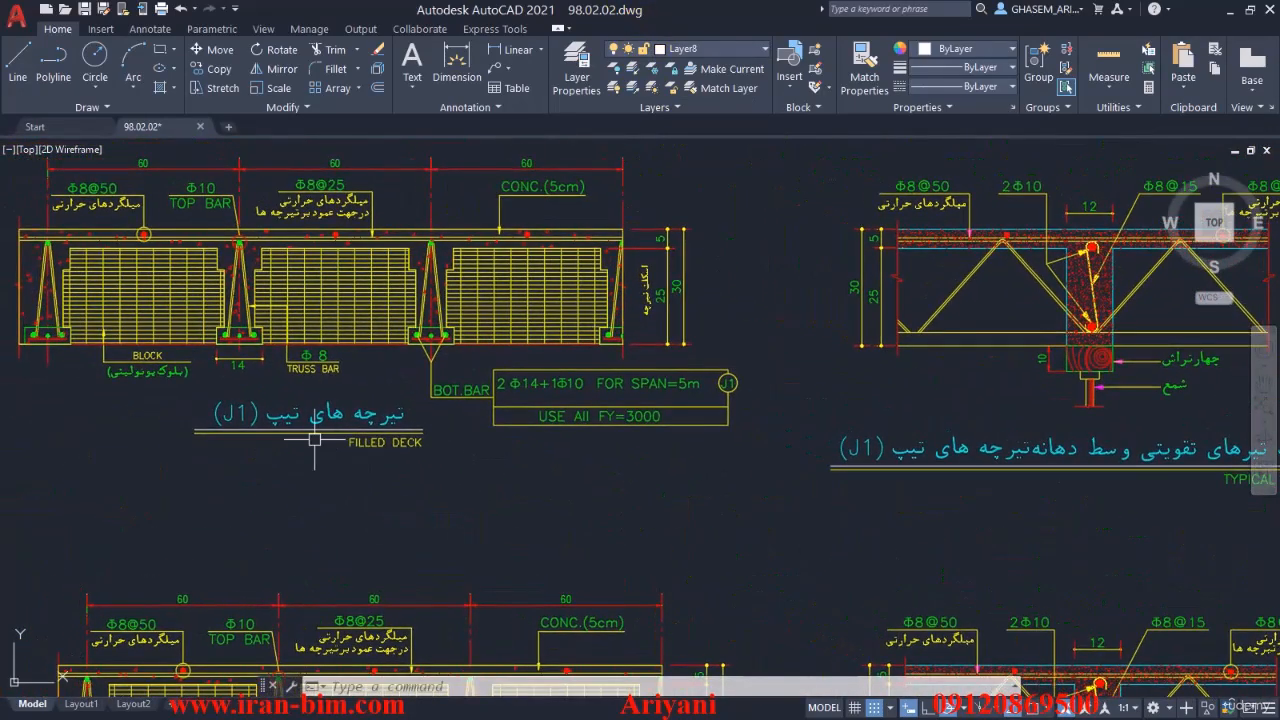
scroll(314, 440, down, 1)
scroll(462, 180, up, 2)
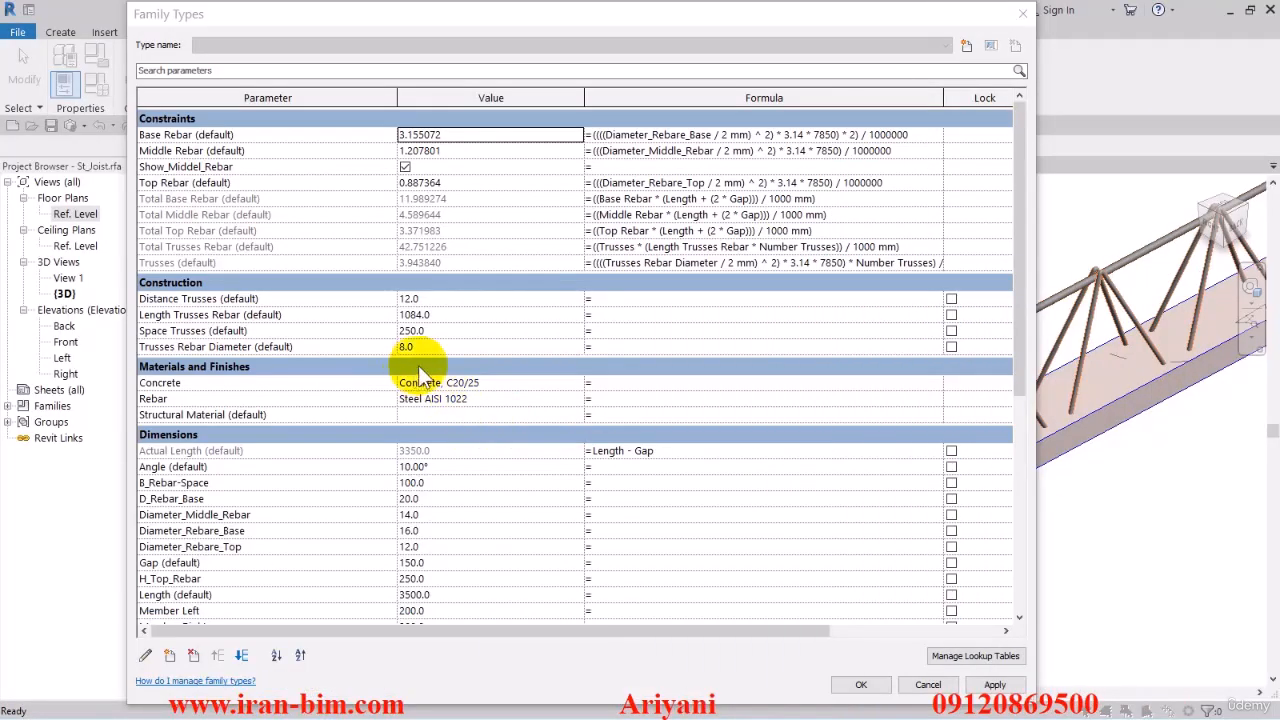
Switch to Revit and create a new family type named "Joist Type 1" in the St_Joist family
click(966, 45)
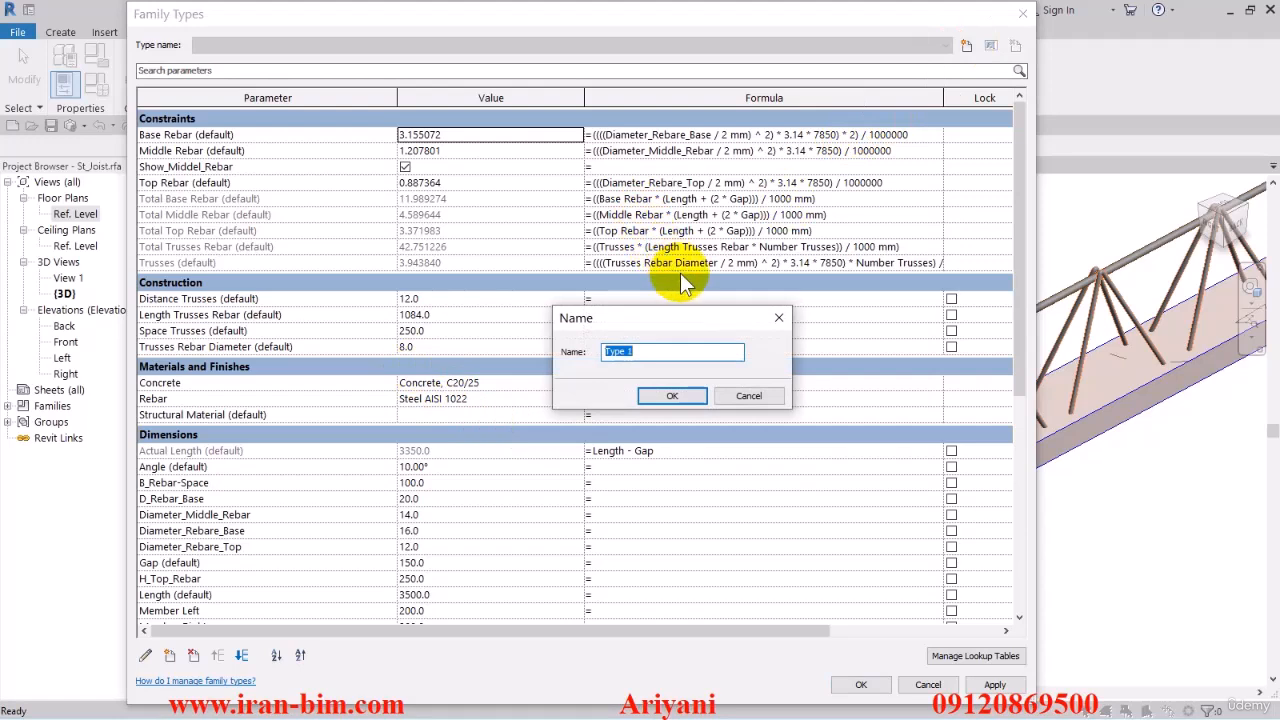
text(Joist)
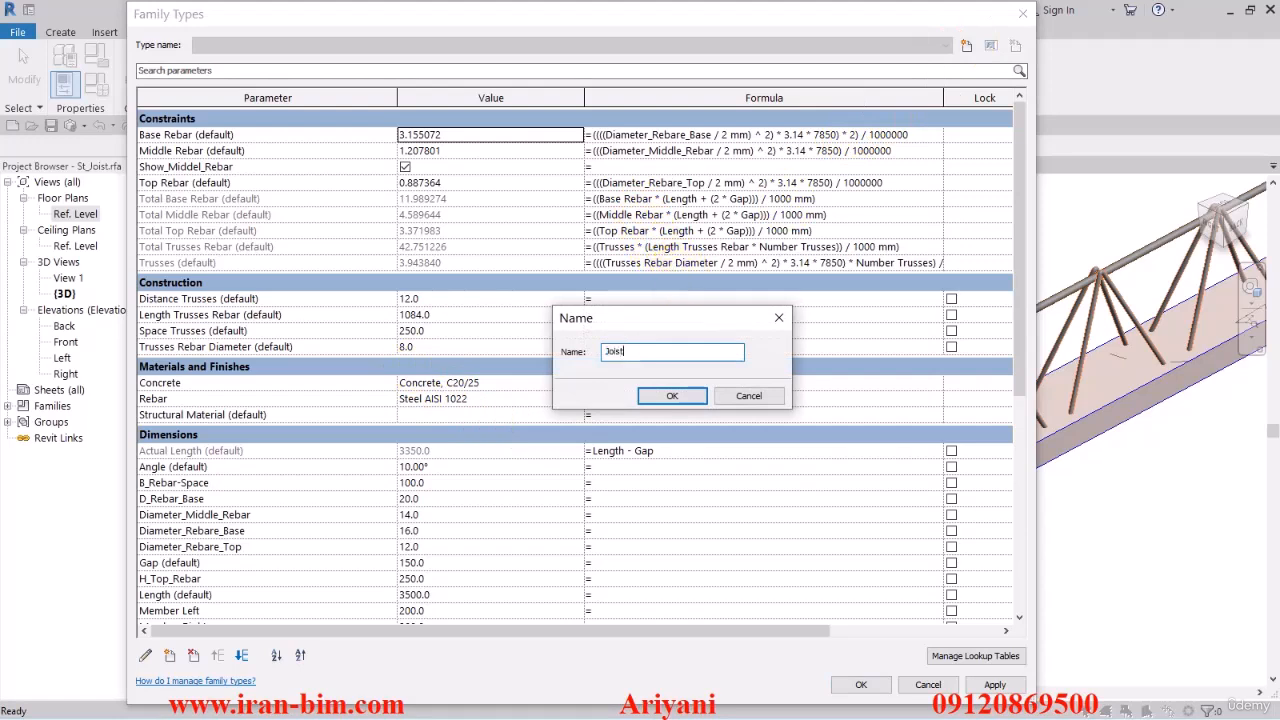
text( Type 1)
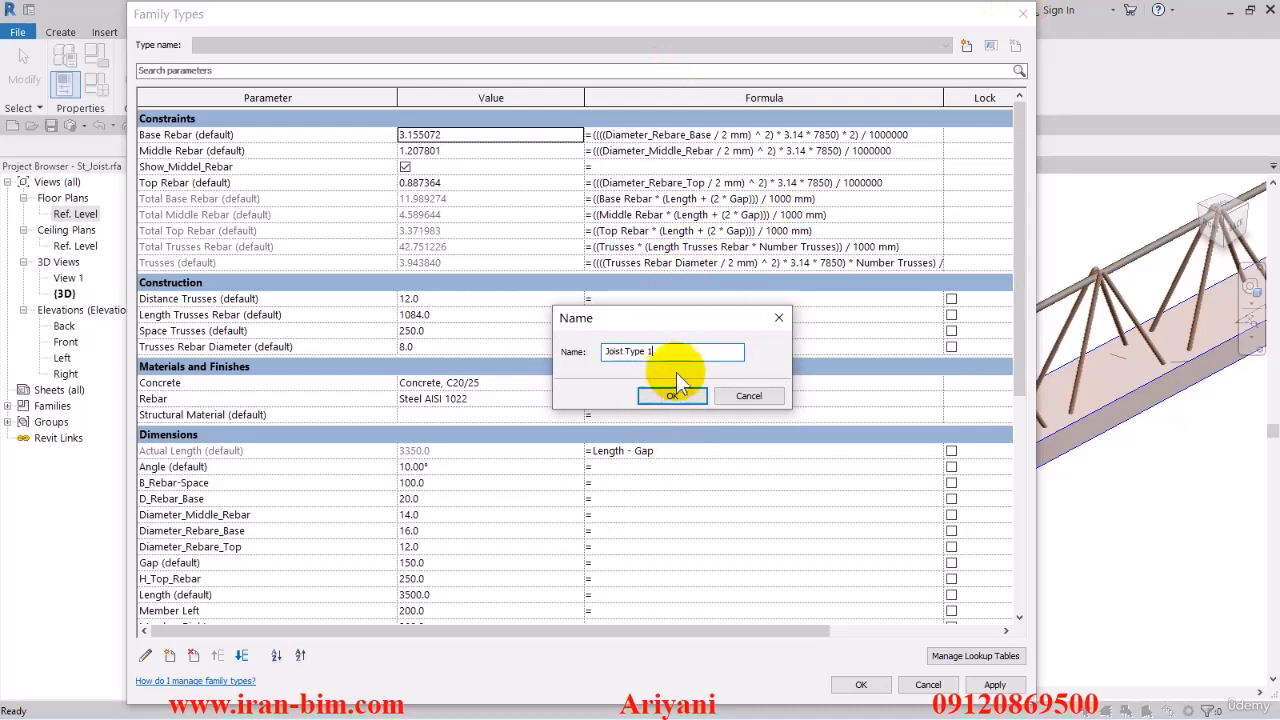
drag(654, 352, 553, 372)
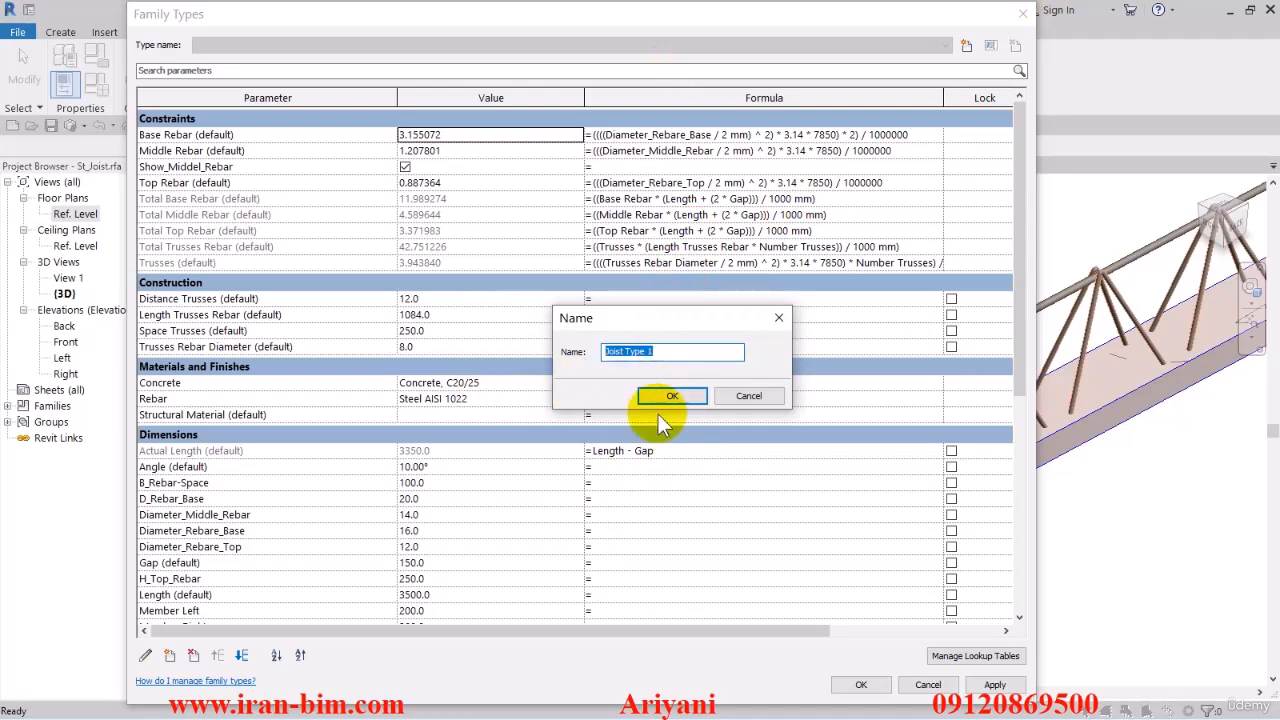
click(664, 392)
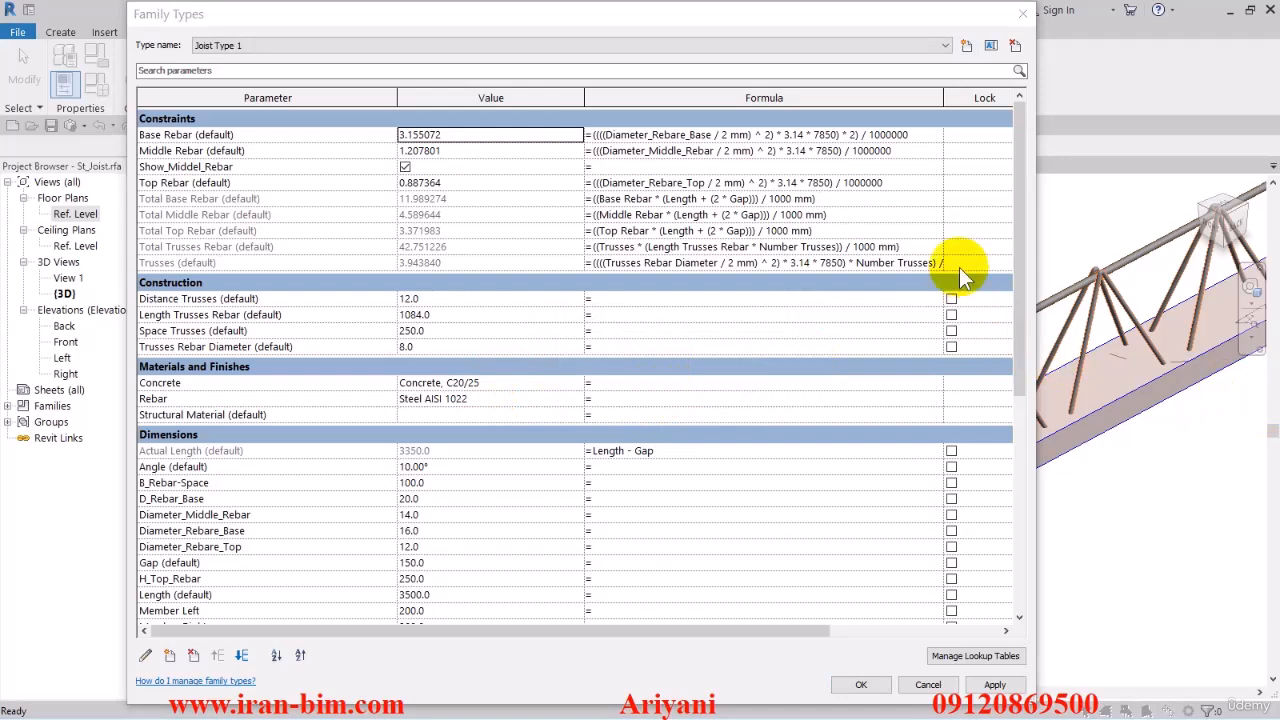
Set the Model parameter of Joist Type 1 to J1, give it the formula "J1", and apply the change
mouse_move(1015, 196)
mouse_down()
mouse_move(1010, 185)
mouse_move(1022, 207)
mouse_move(1014, 190)
mouse_up()
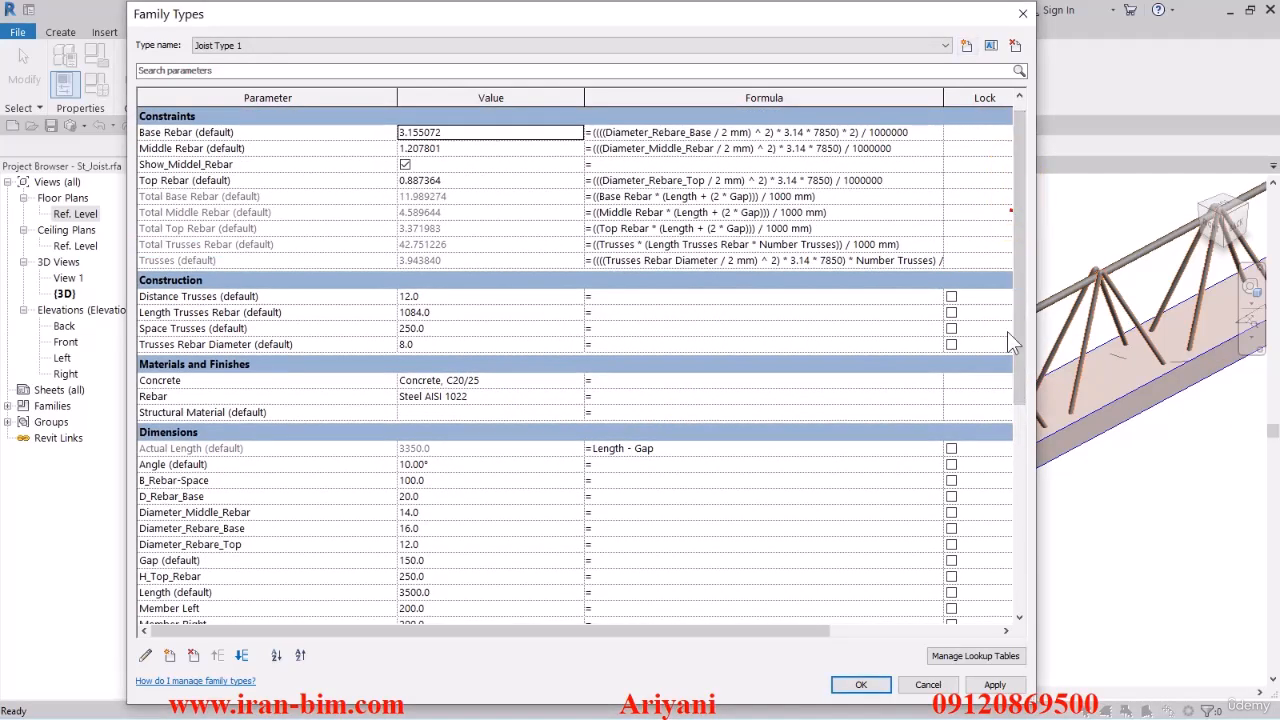
drag(1019, 340, 1021, 560)
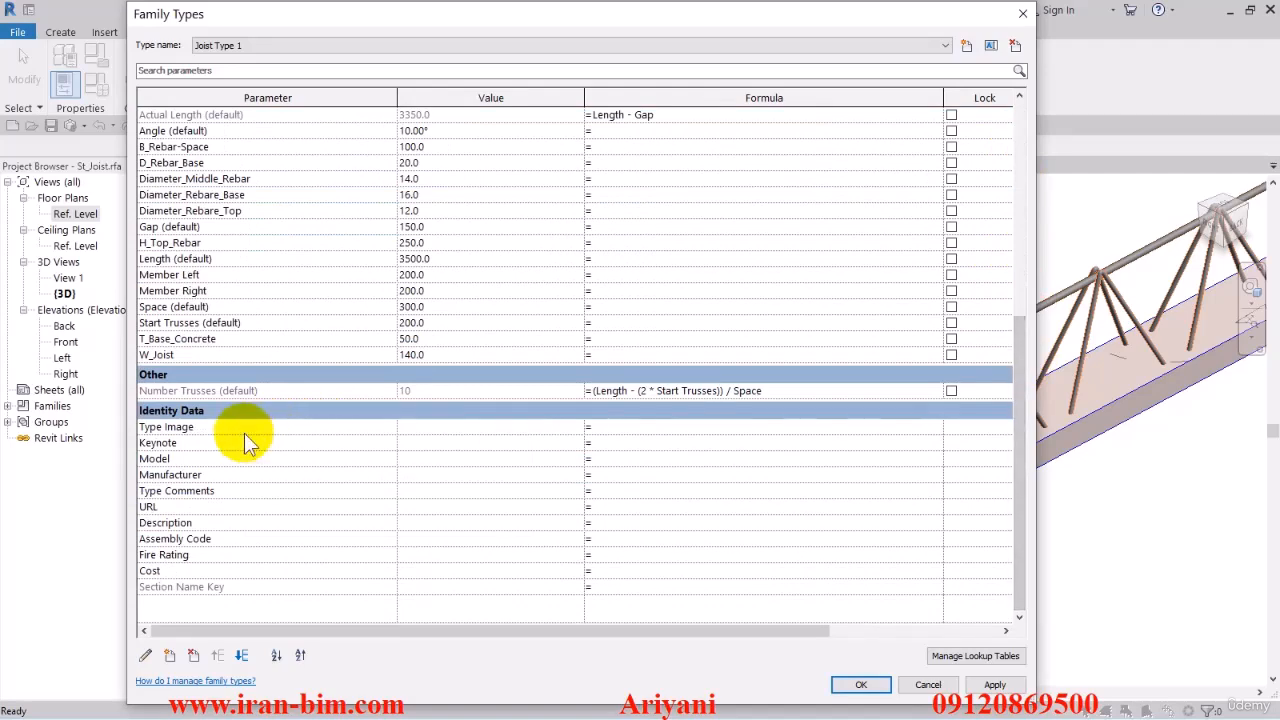
click(426, 459)
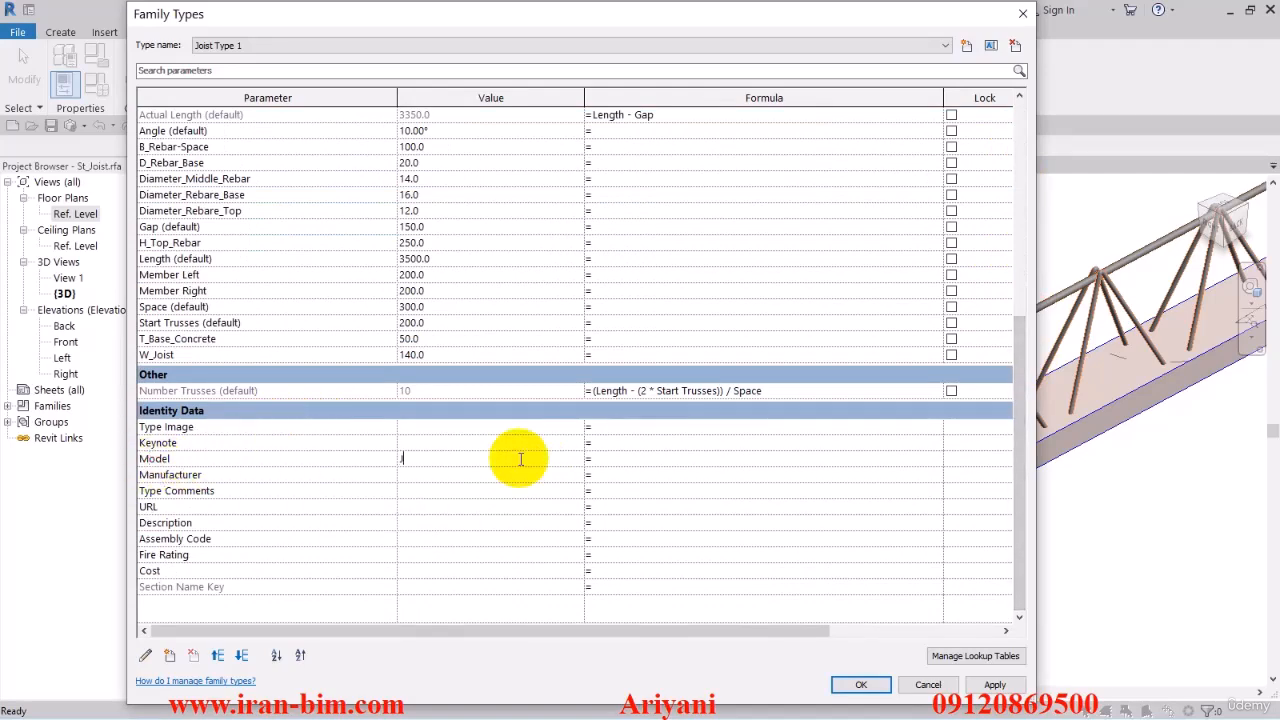
click(618, 456)
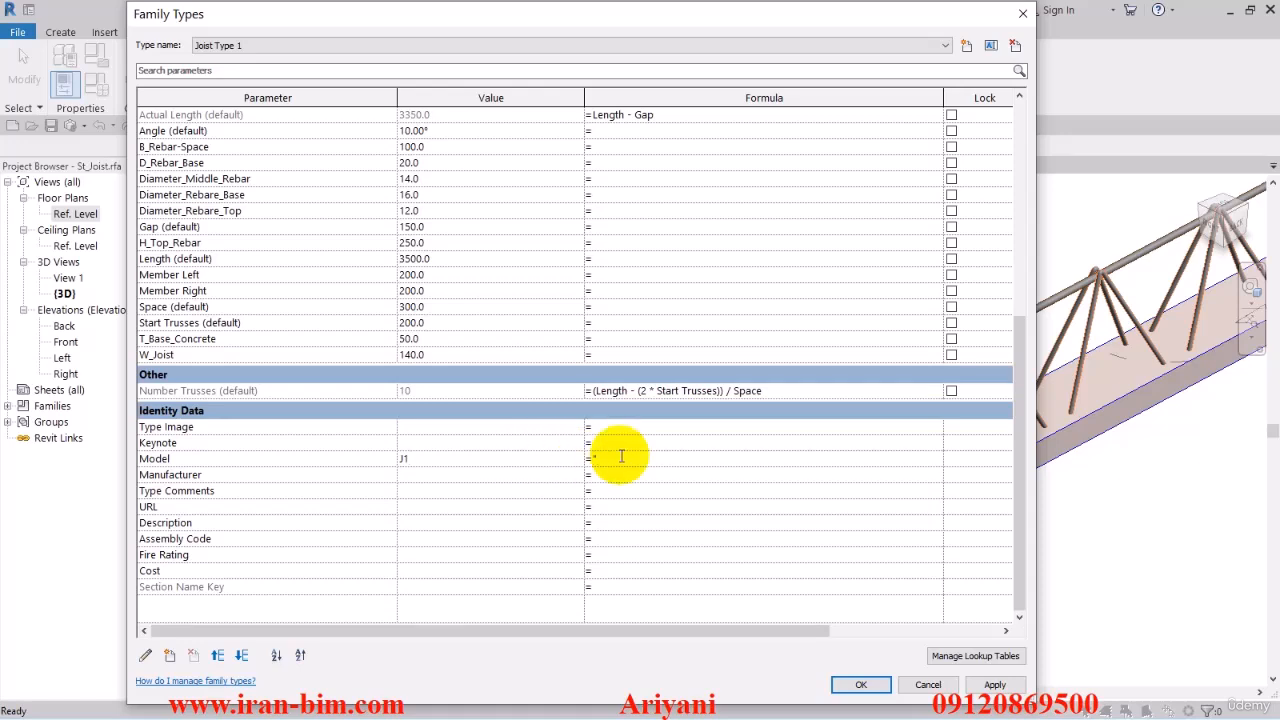
text("J1")
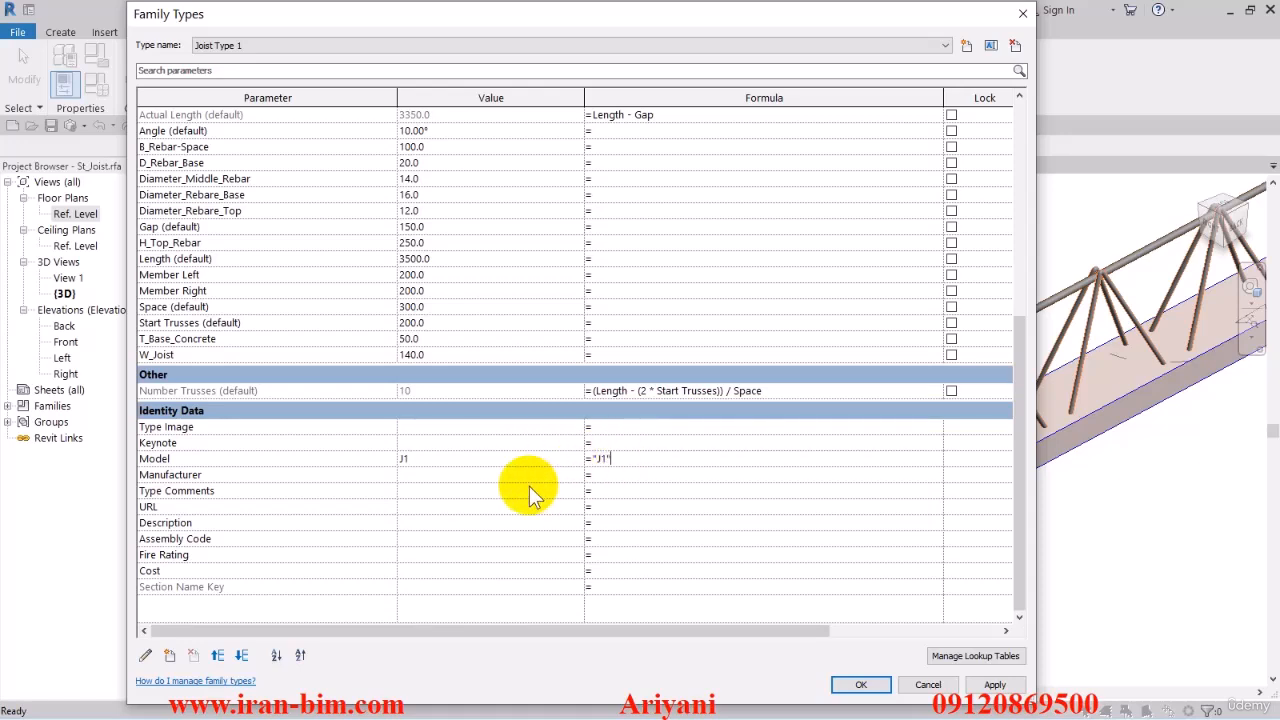
click(437, 462)
click(994, 684)
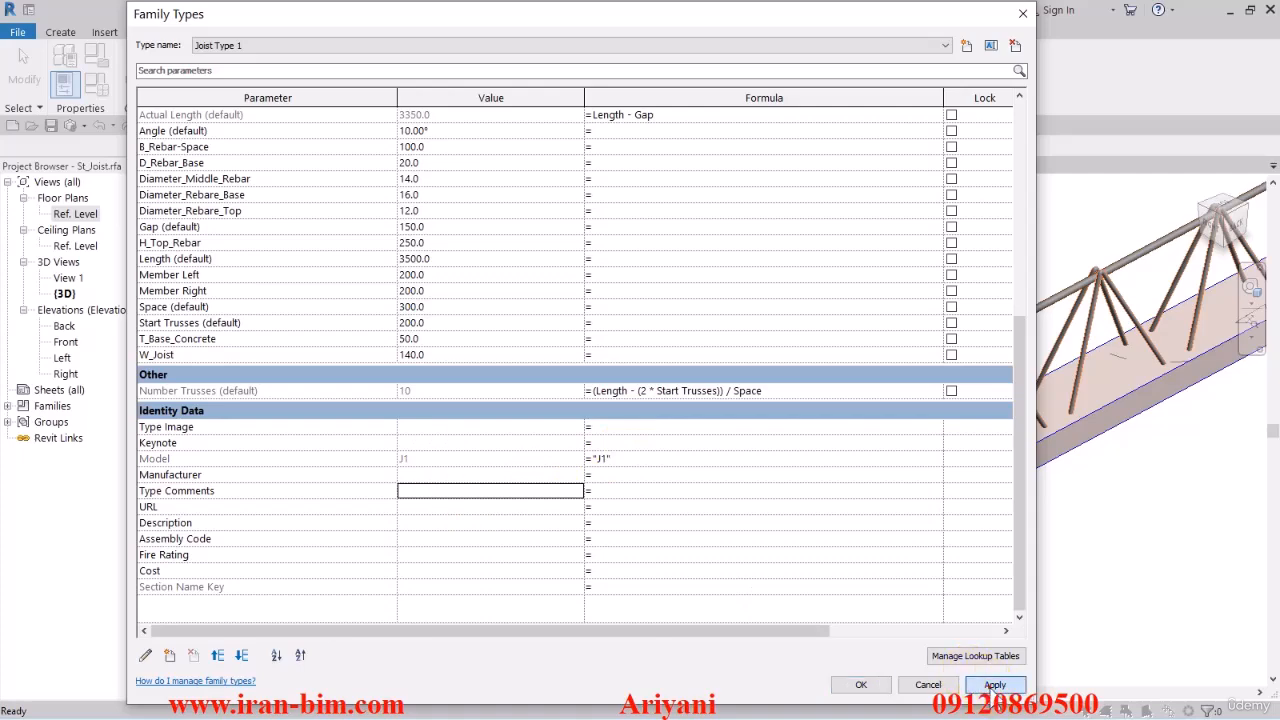
Review the middle, base and top rebar diameter parameters among the family's dimensions
scroll(503, 453, up, 6)
scroll(482, 402, down, 3)
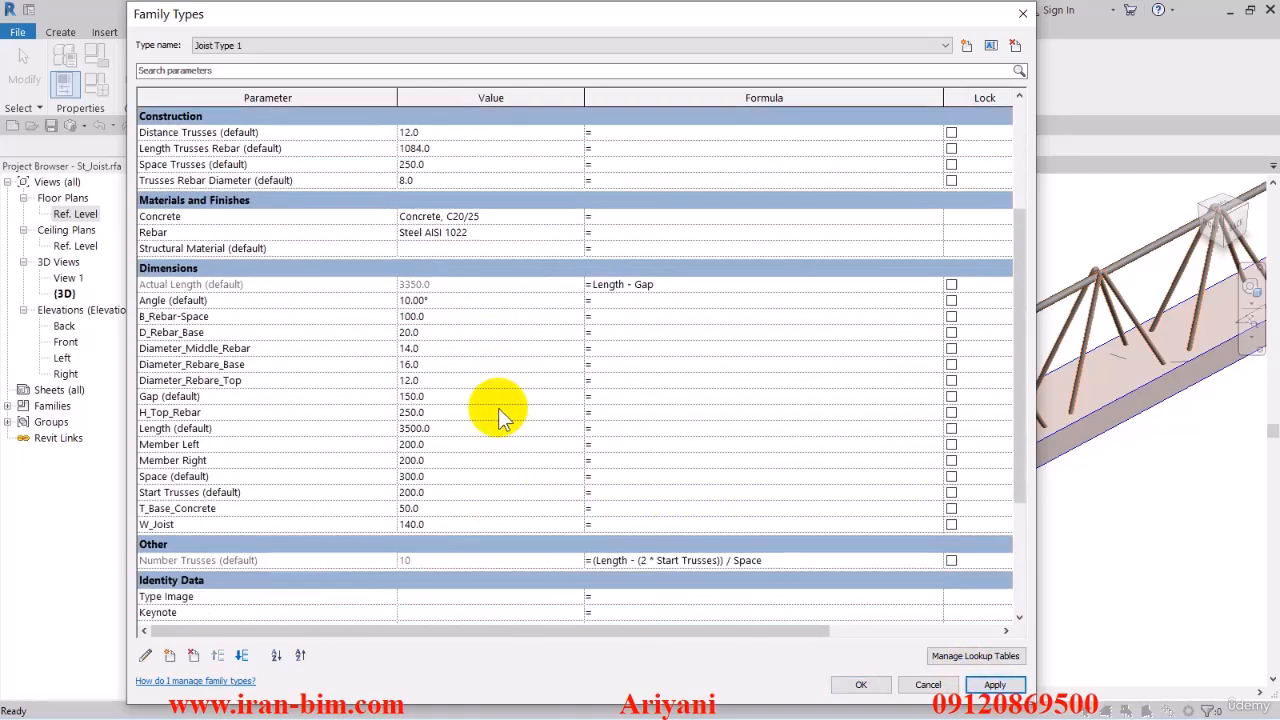
click(205, 349)
click(200, 380)
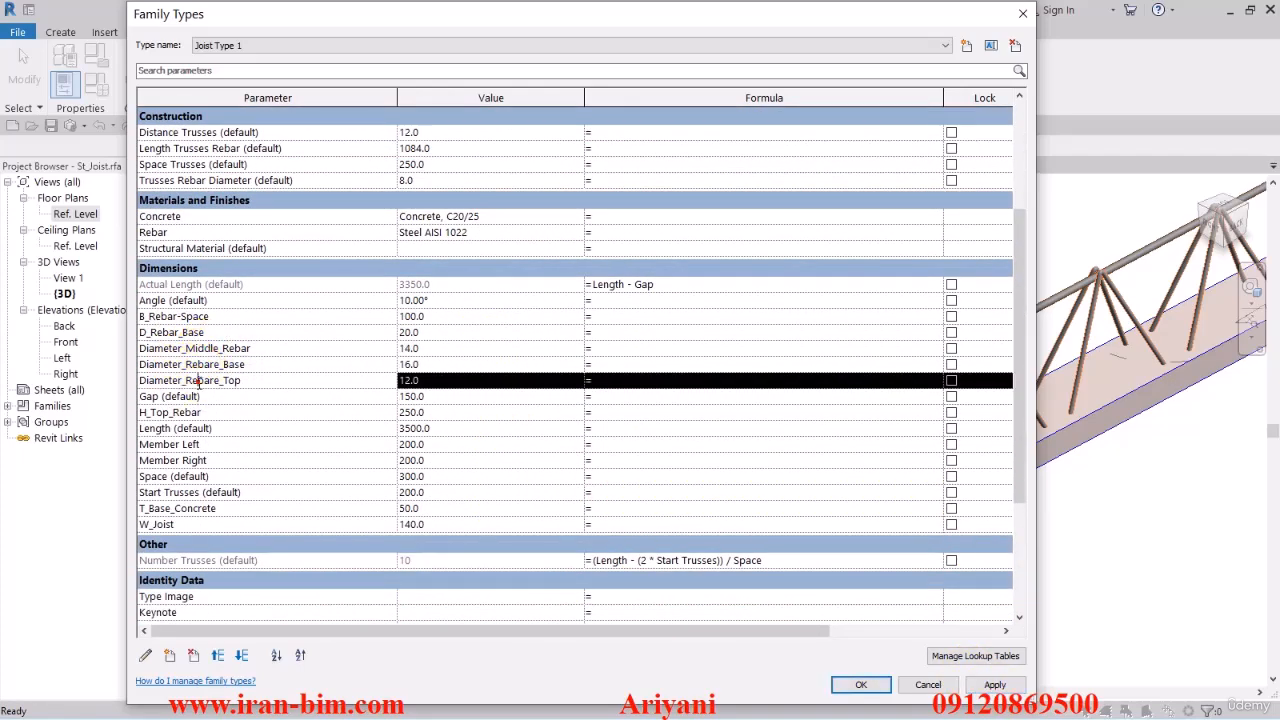
click(205, 365)
click(208, 349)
click(210, 380)
click(212, 365)
click(206, 349)
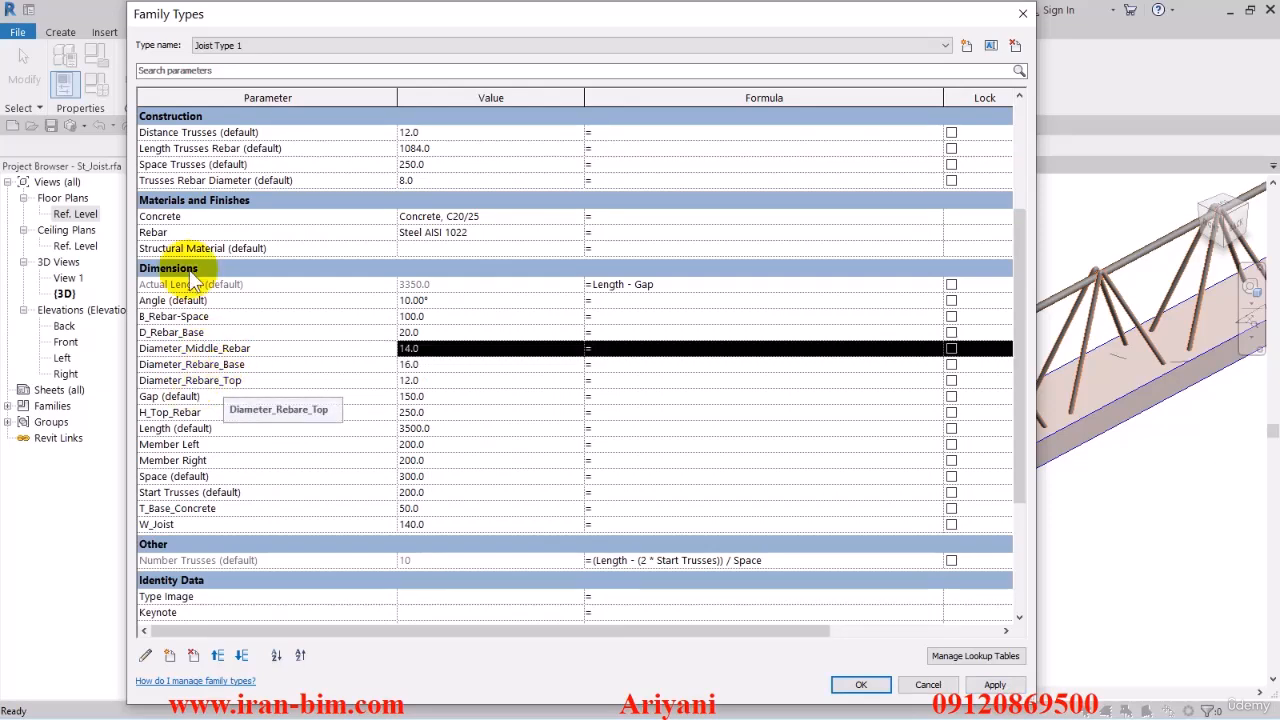
Filter the parameters by "diameter" and set Diameter_Rebare_Base to 14
click(178, 71)
text(diameter)
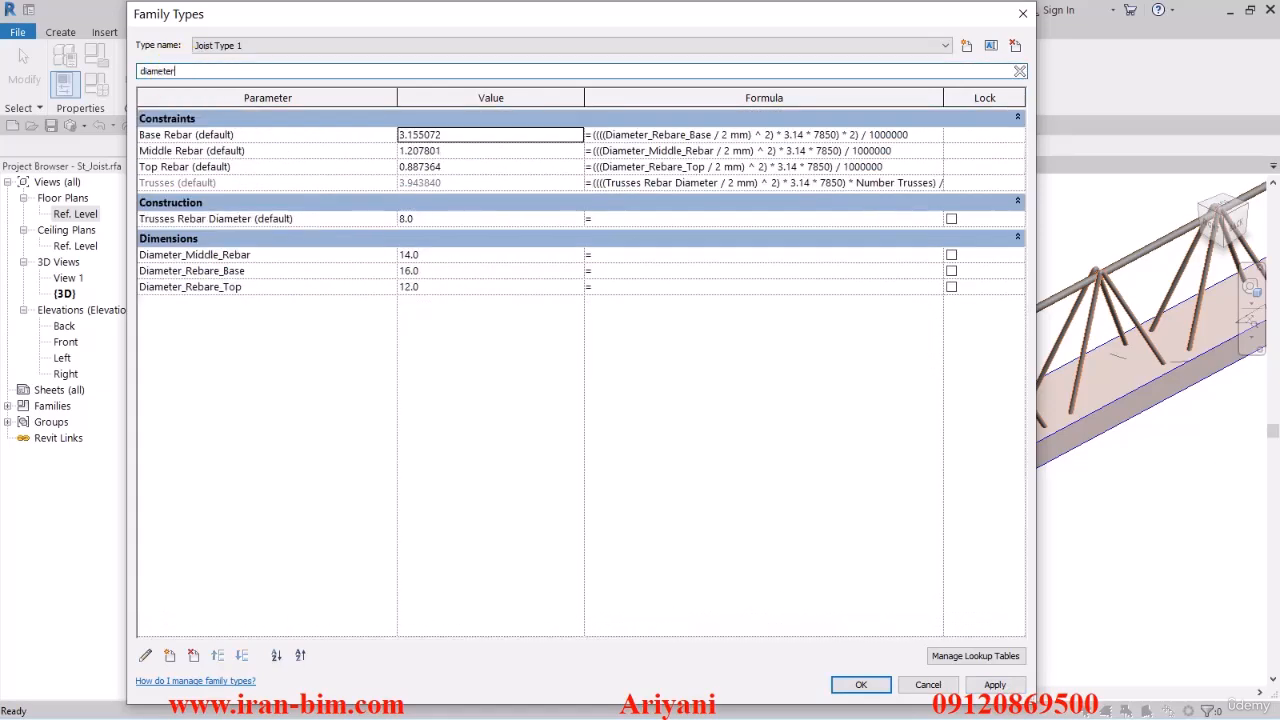
click(181, 72)
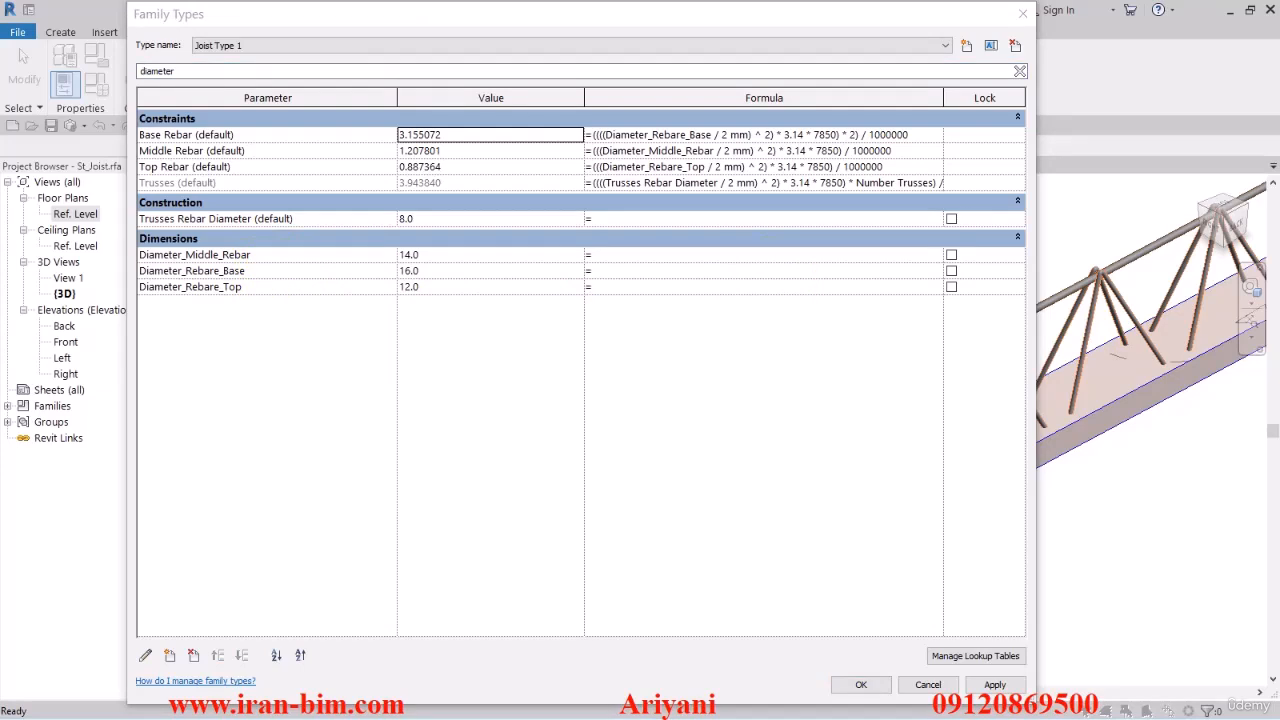
click(191, 271)
click(437, 271)
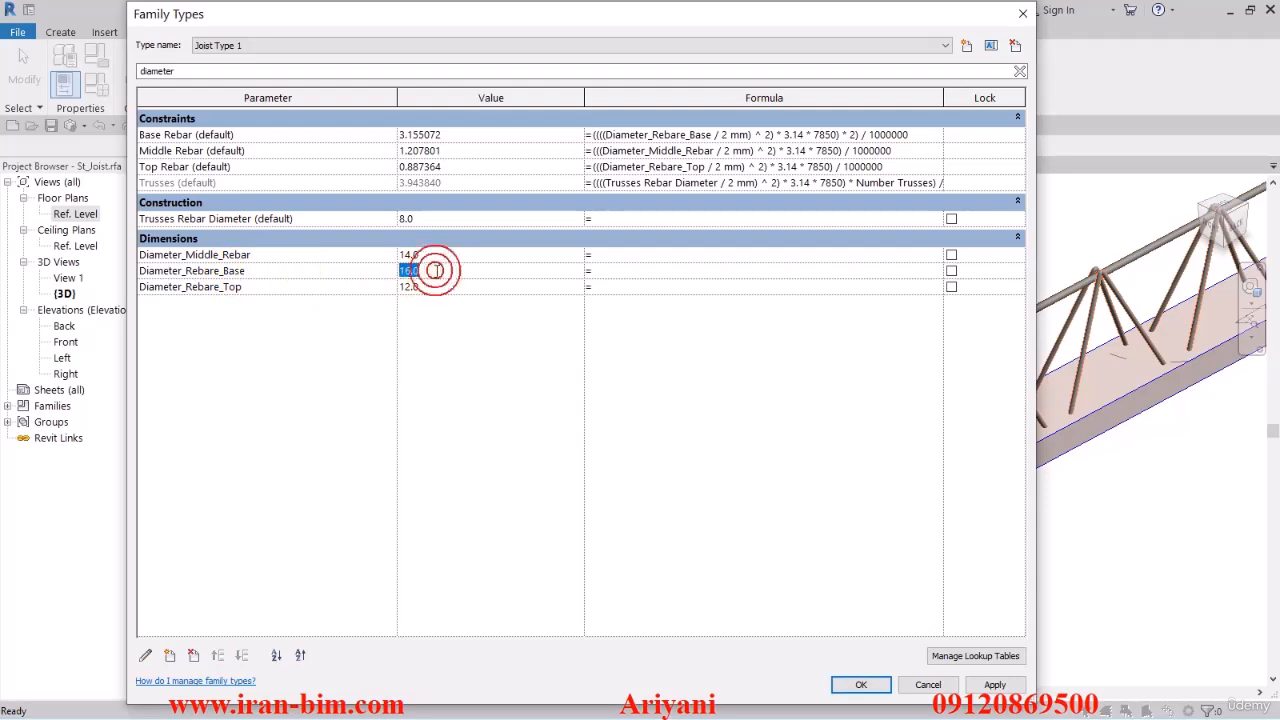
text(14)
Set both Diameter_Rebare_Top and Diameter_Middle_Rebar to 10 for Joist Type 1
click(430, 257)
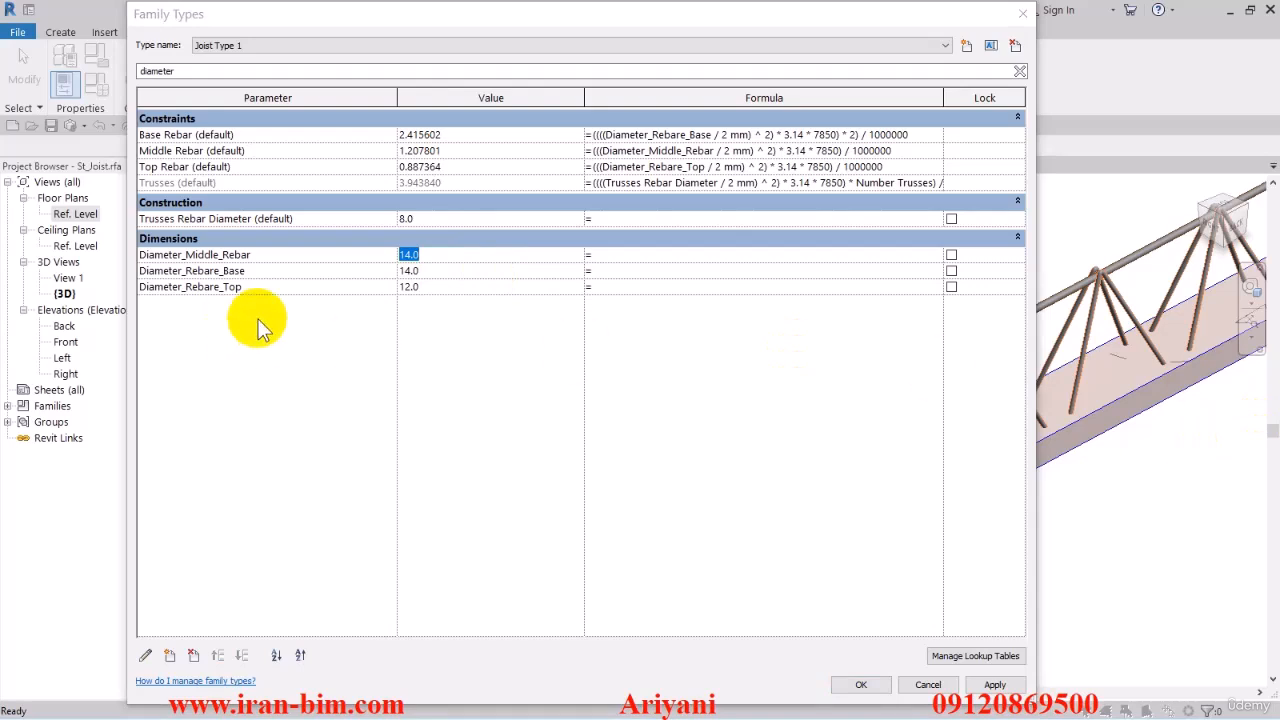
click(440, 256)
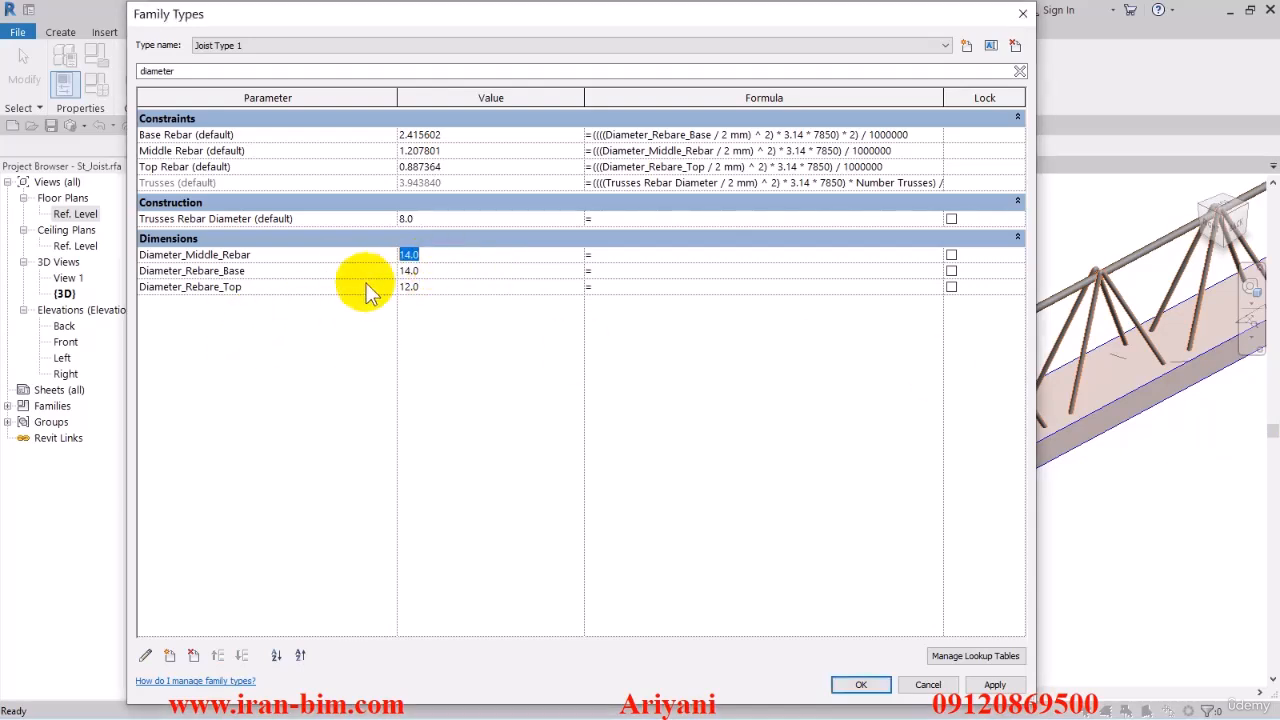
click(430, 287)
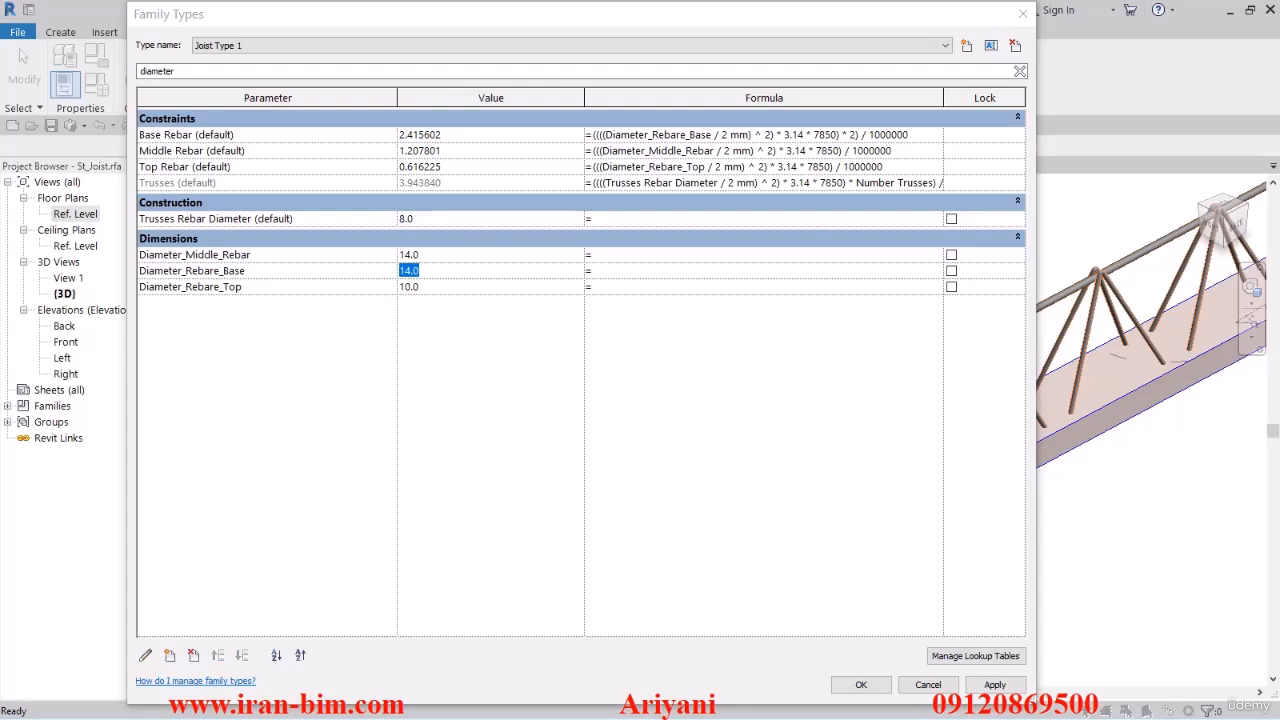
click(427, 256)
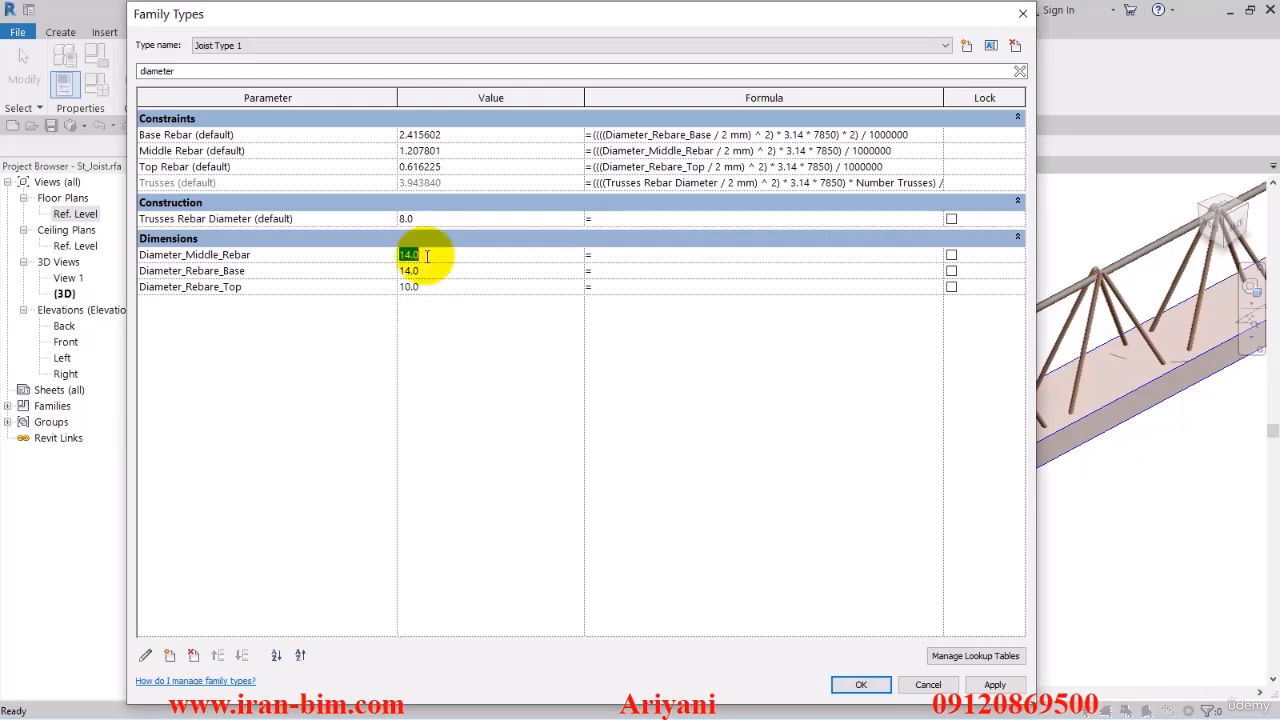
text(10)
click(423, 286)
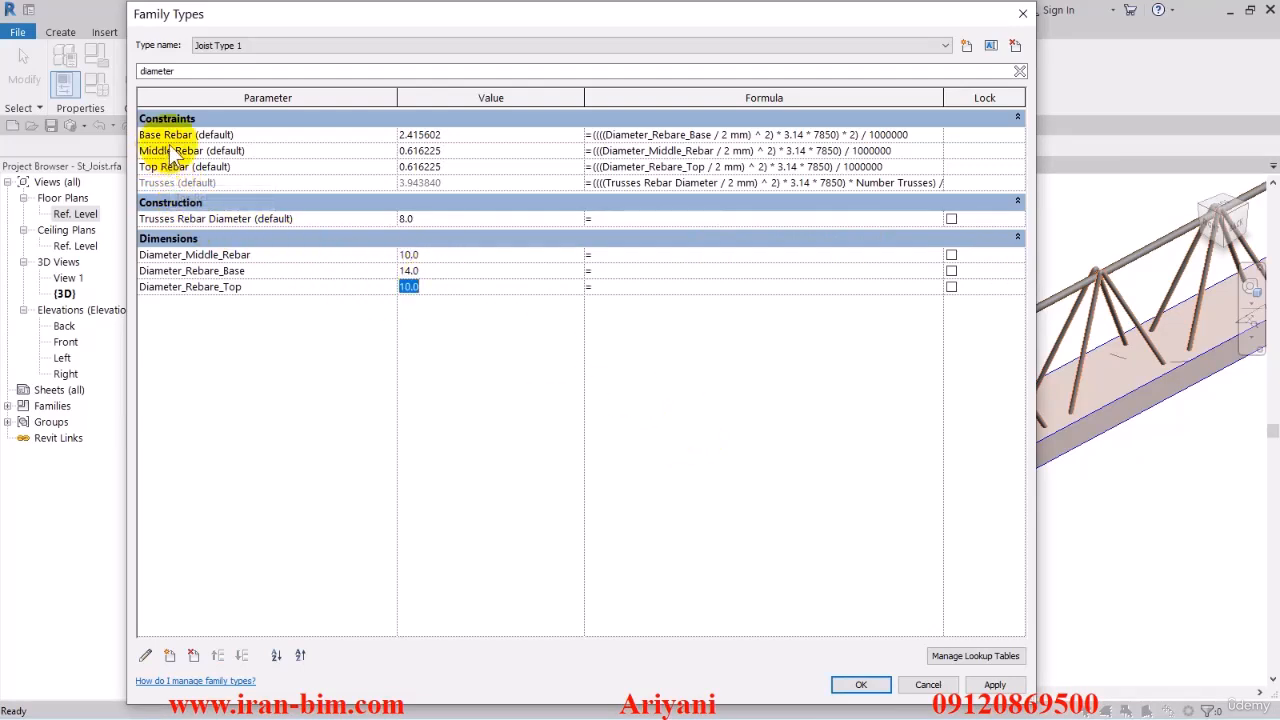
Find the Distance Trusses parameter, set it to 10, accept the type changes and save the family
click(198, 74)
text(distan)
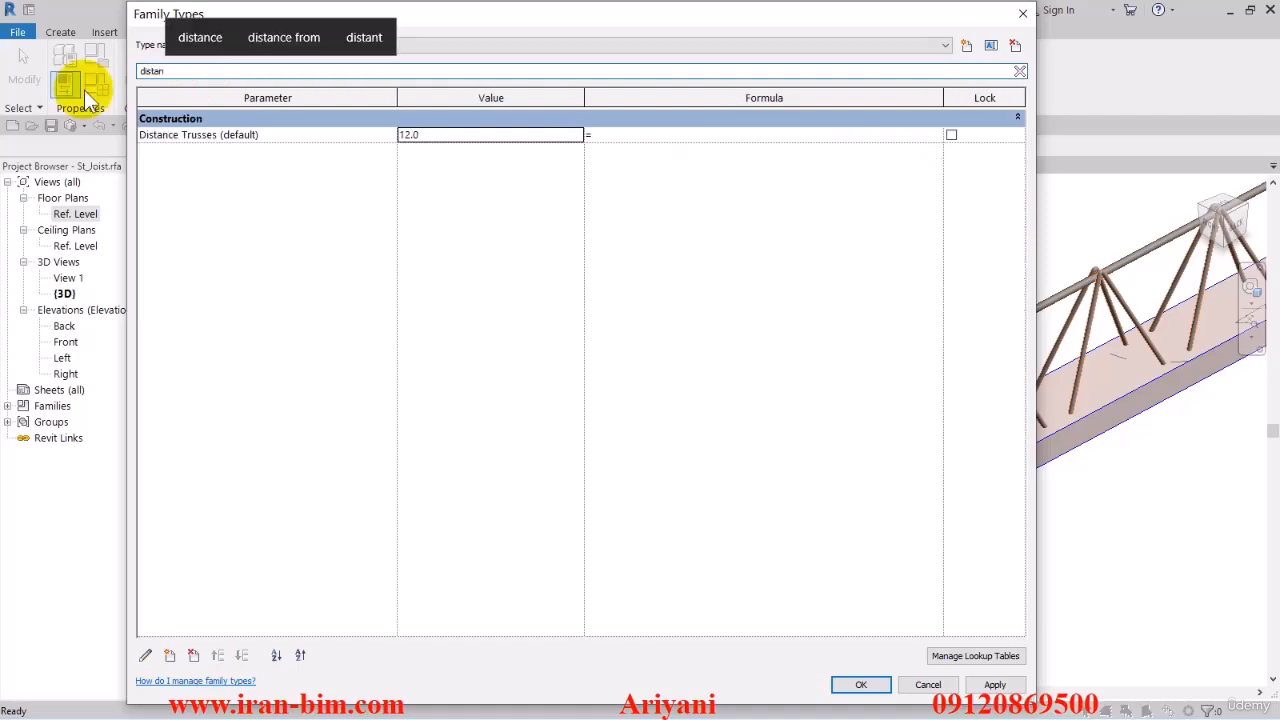
click(436, 136)
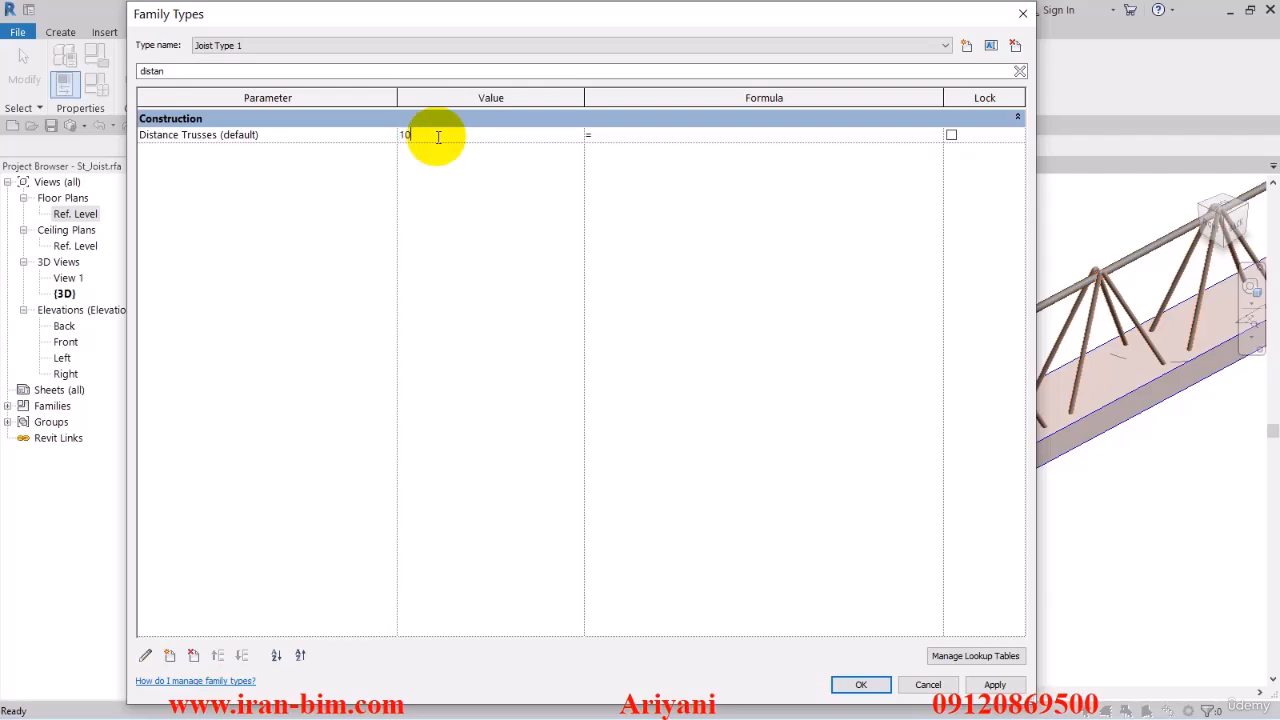
text(10)
click(858, 685)
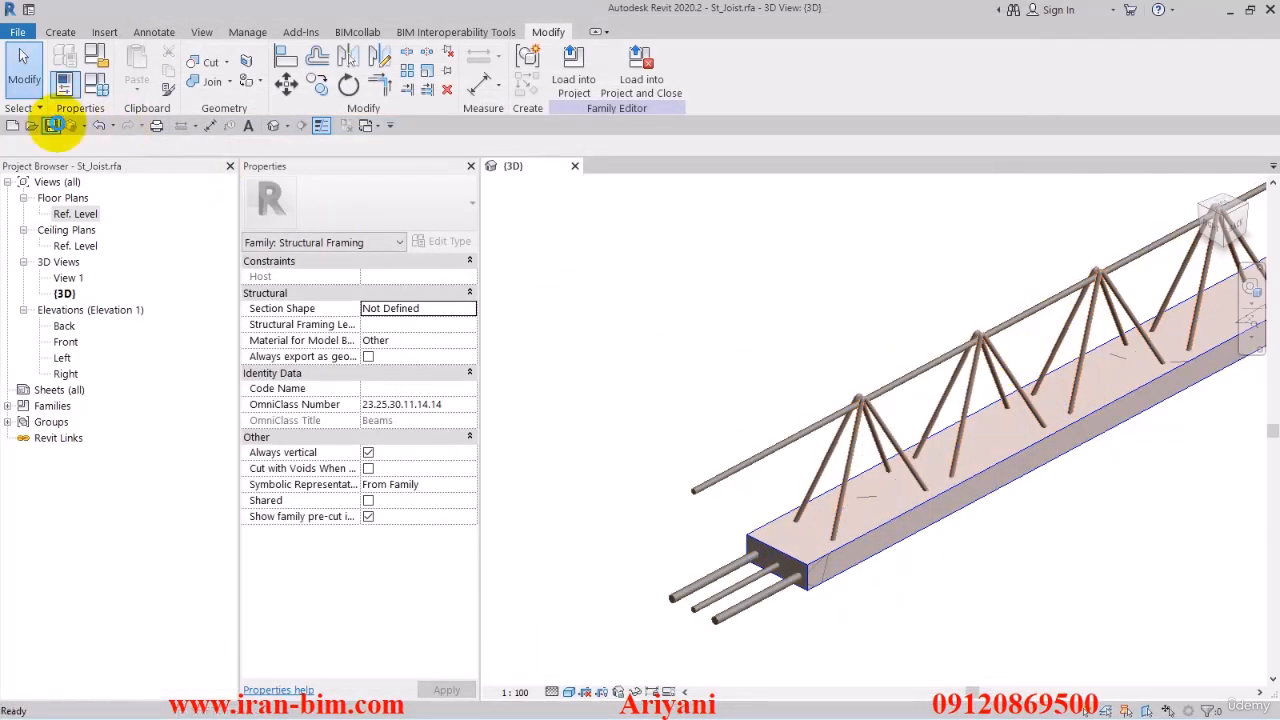
click(52, 125)
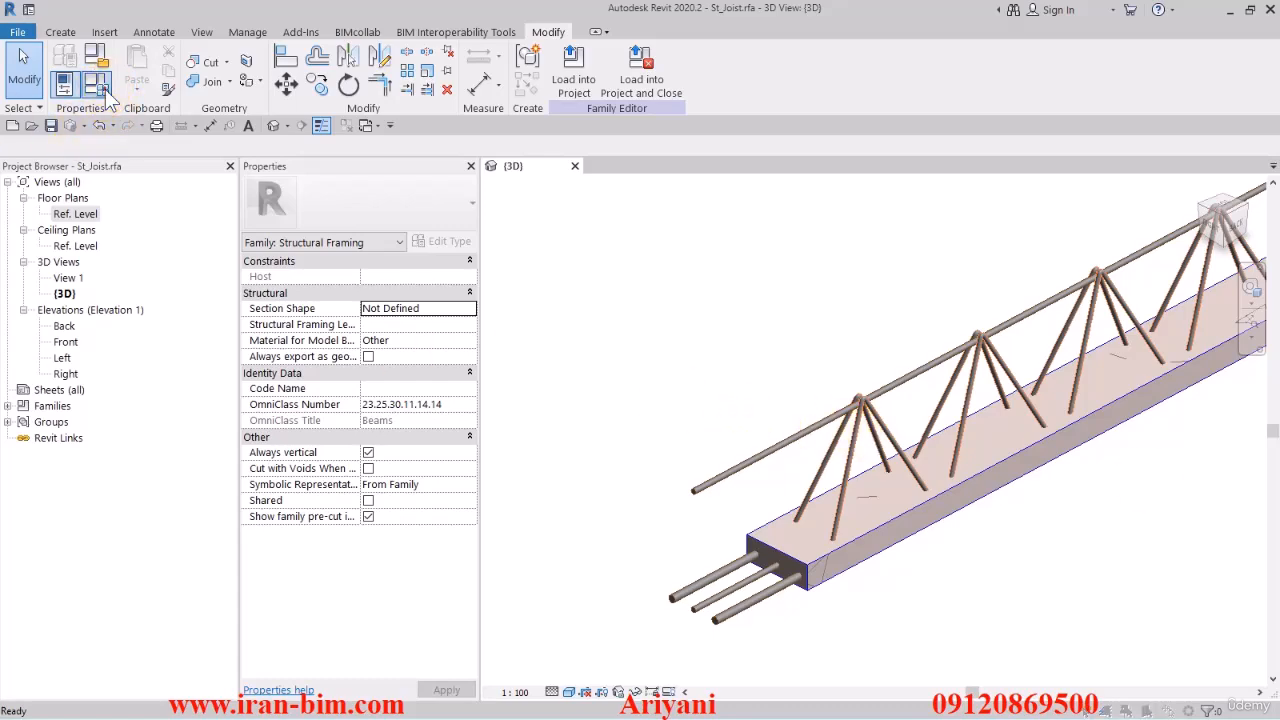
Create a new family type named Joist Type 2
click(97, 86)
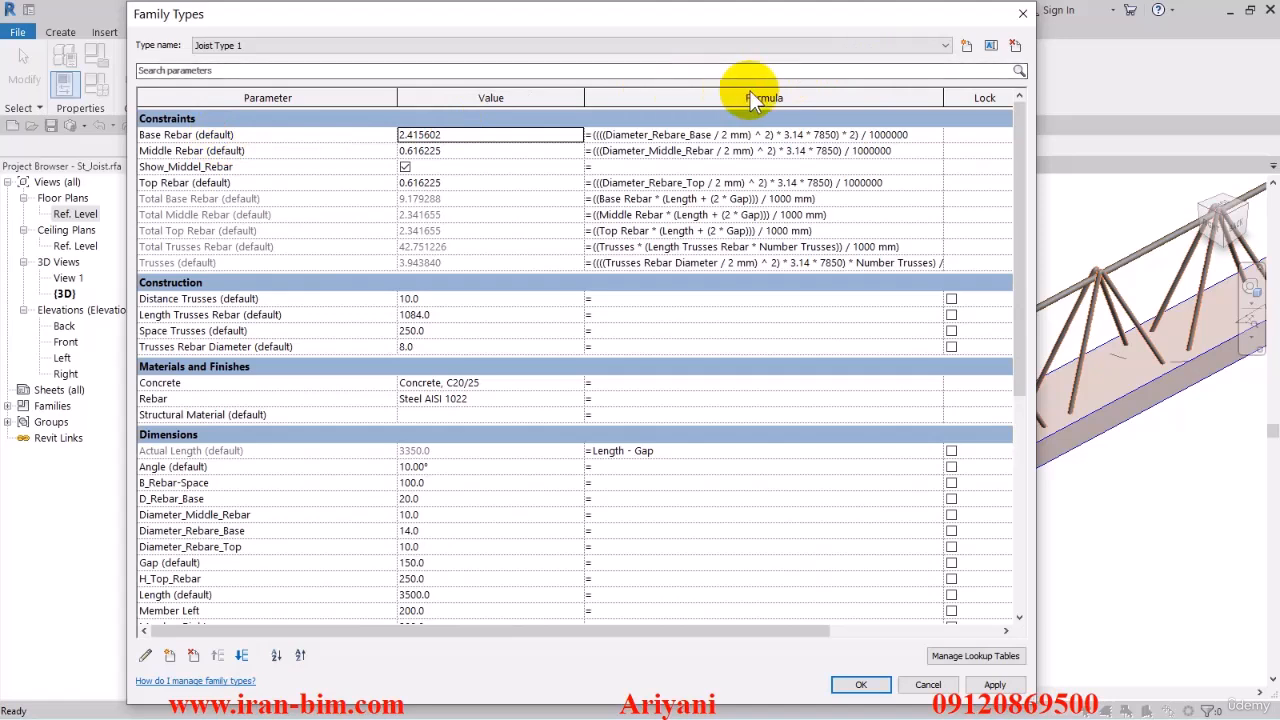
click(966, 46)
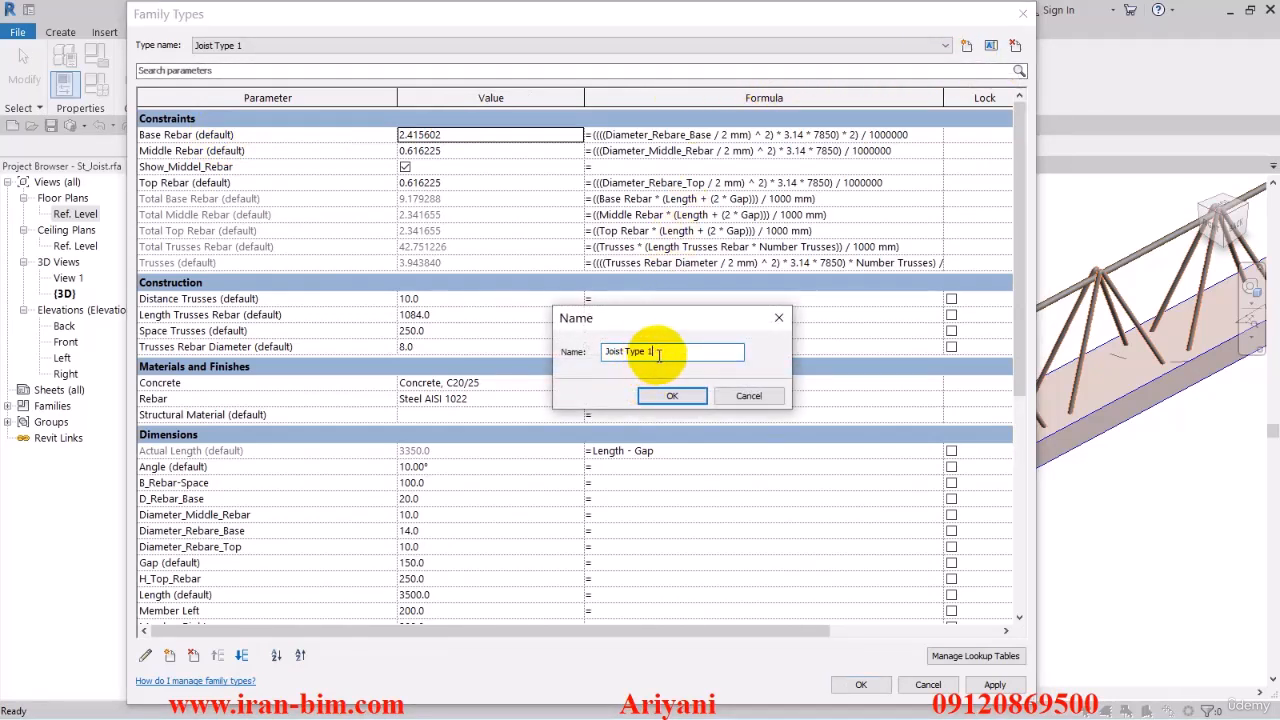
text(2)
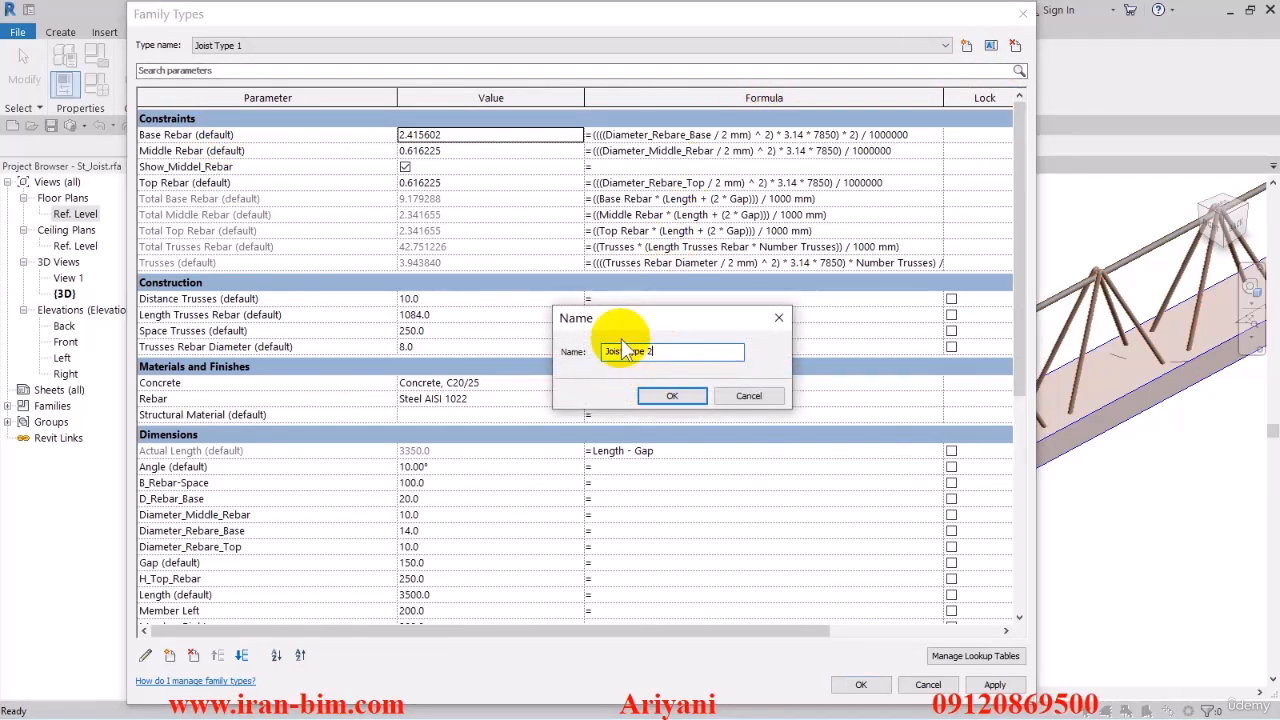
click(678, 397)
Change the Model parameter's formula for Joist Type 2 to "J2" and apply it
drag(1018, 265, 1018, 481)
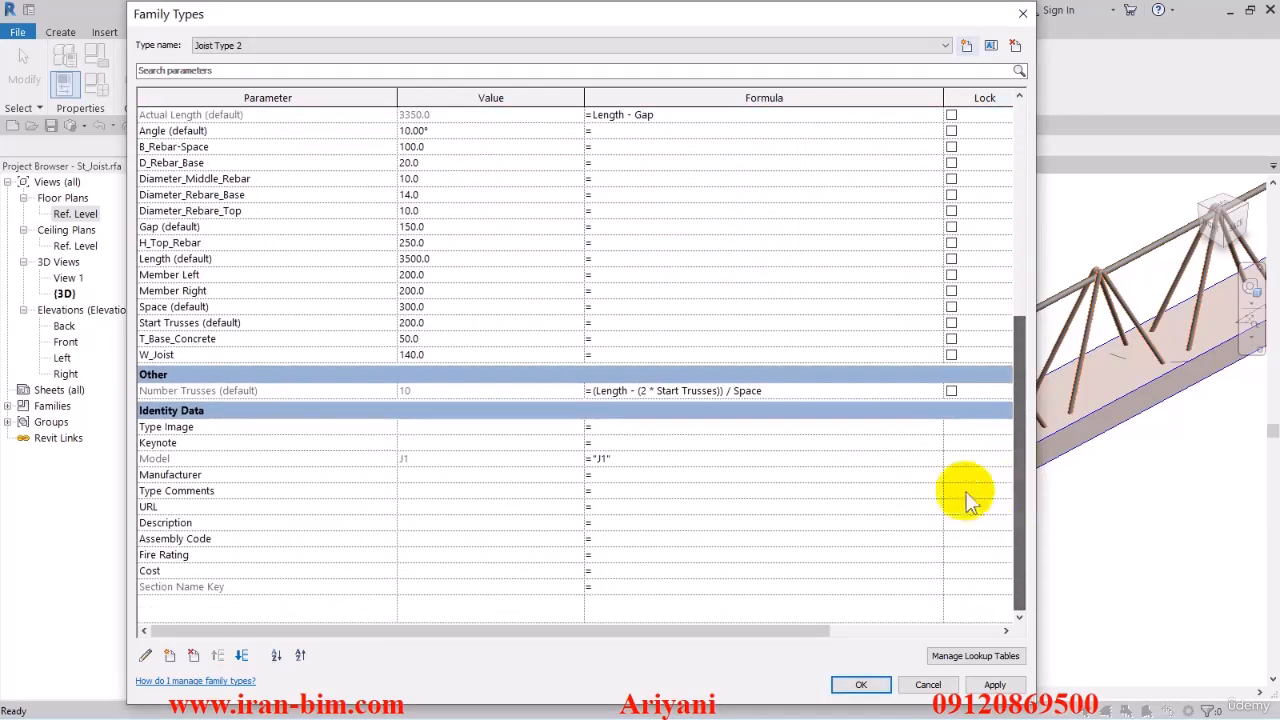
click(605, 460)
key(BackSpace)
text(2)
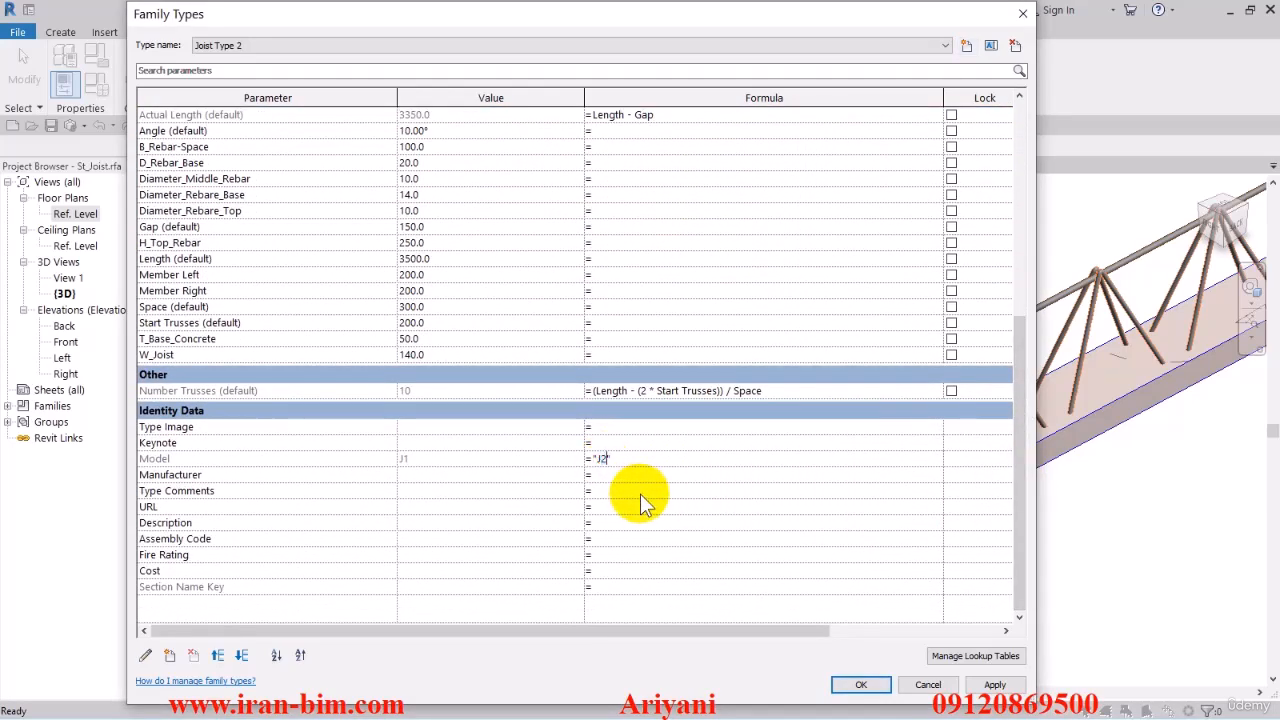
click(995, 684)
Filter the Joist Type 2 parameters by "diameter" and set Diameter_Rebare_Base to 16
scroll(443, 328, up, 6)
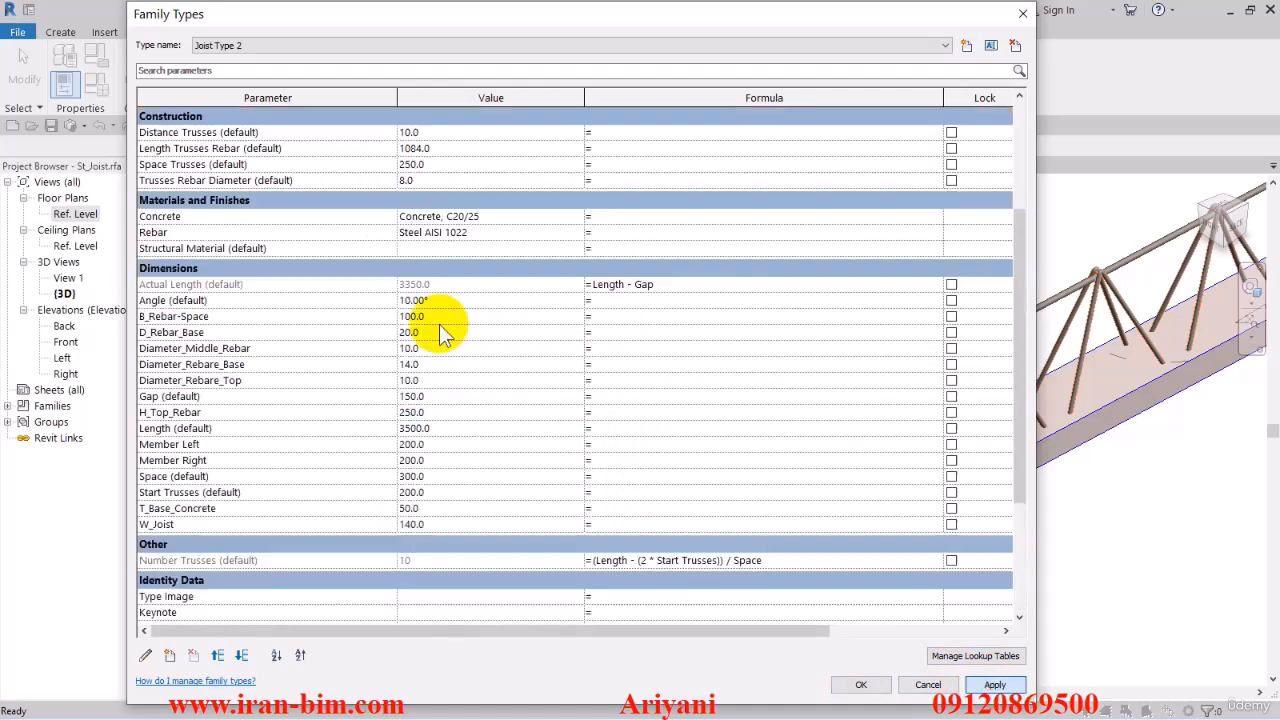
click(215, 70)
text(diam)
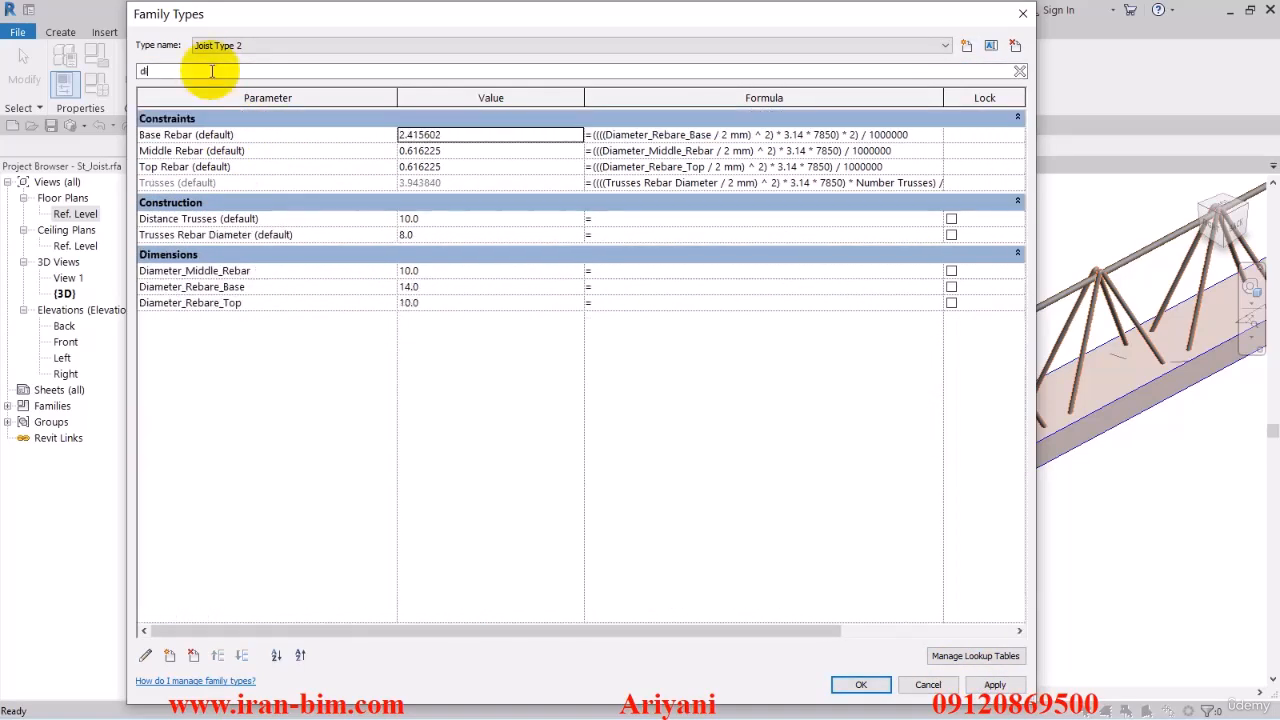
text(eter)
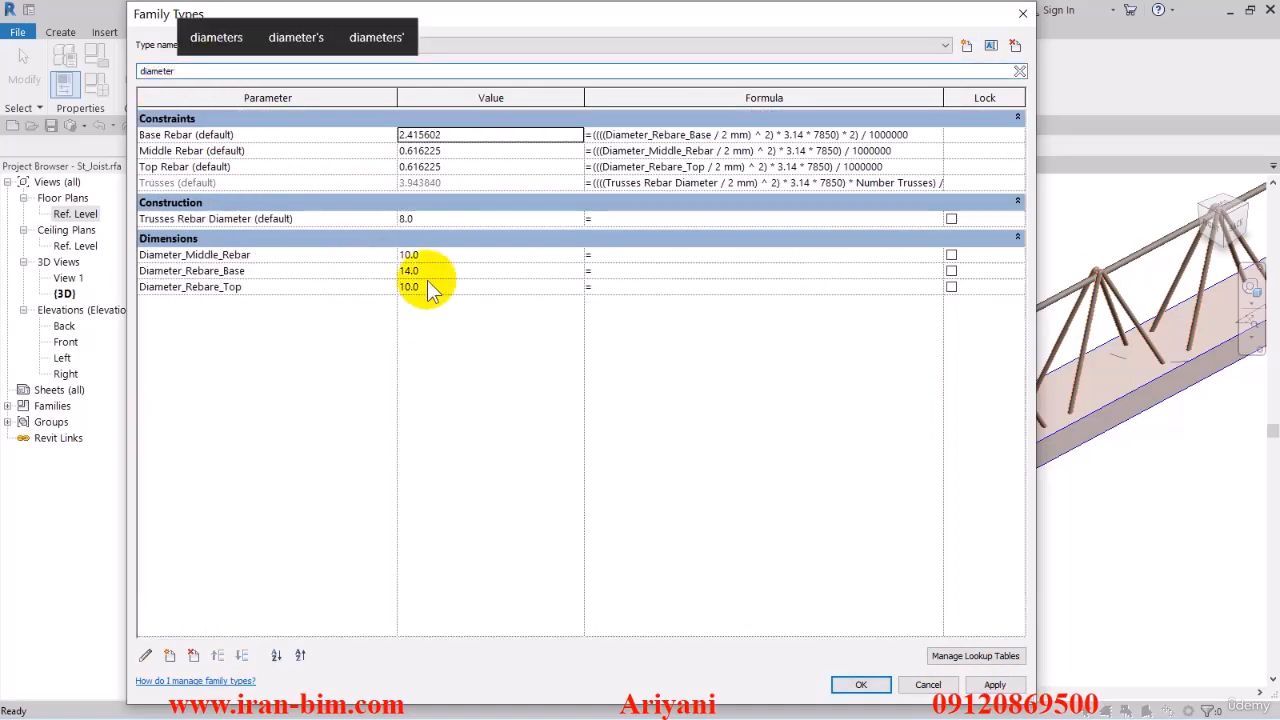
click(436, 253)
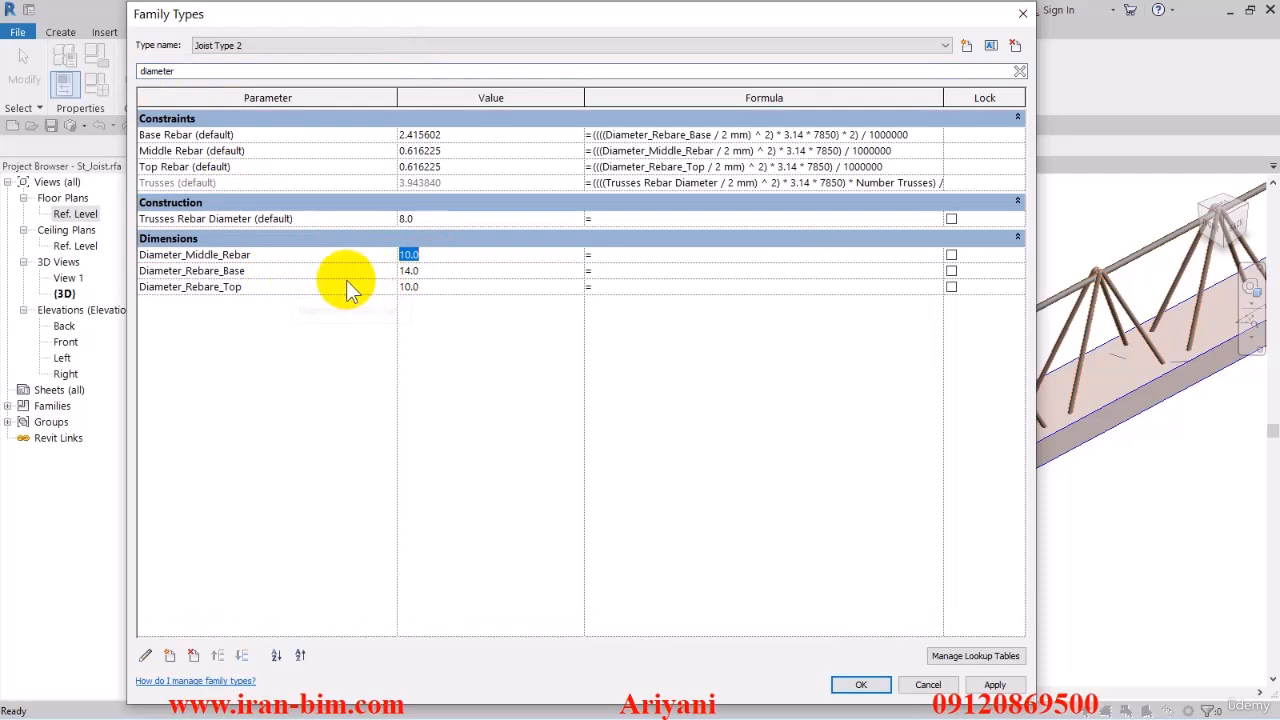
click(220, 270)
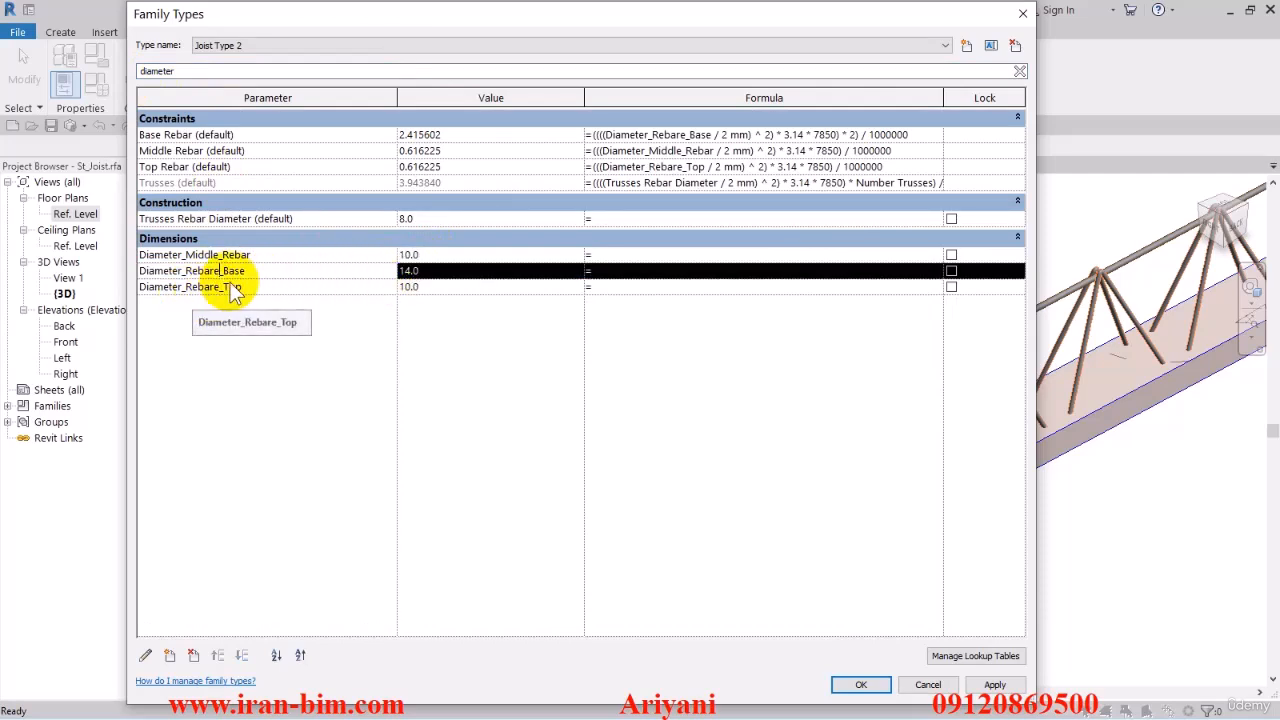
click(429, 271)
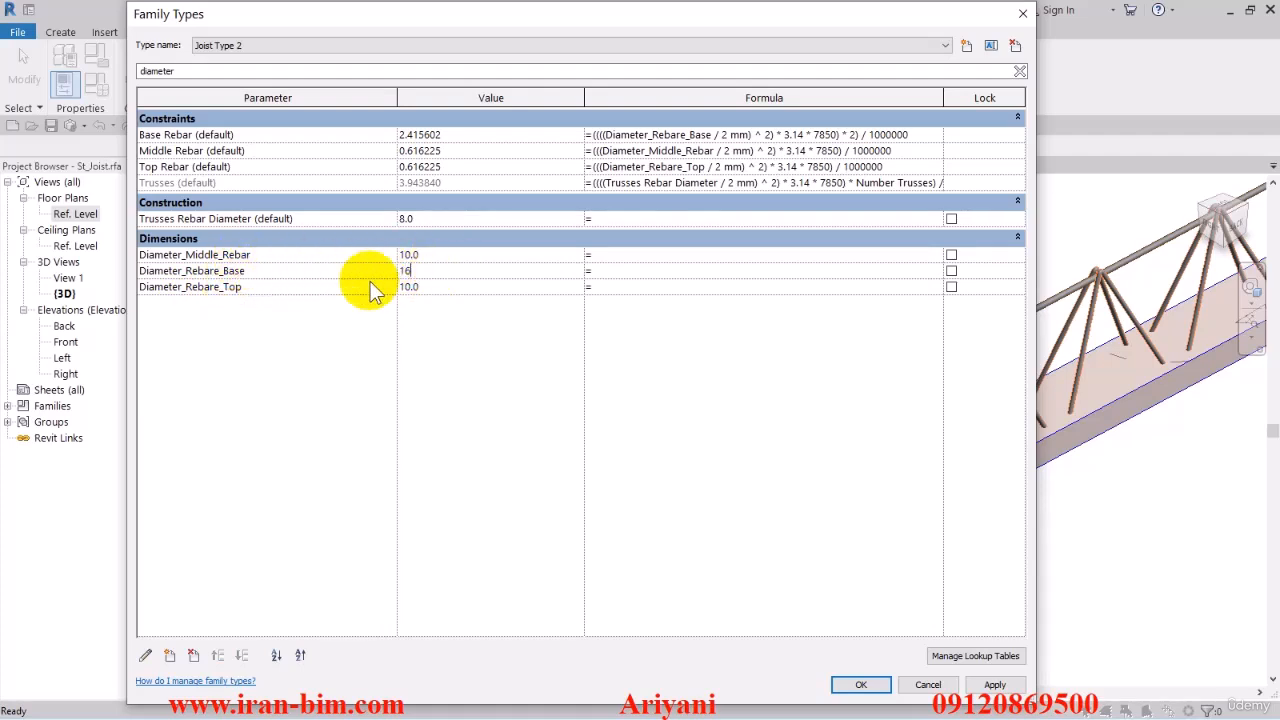
click(271, 266)
Set Diameter_Middle_Rebar to 14 and Diameter_Rebare_Top to 12 for Joist Type 2, and apply the values
click(263, 254)
click(438, 258)
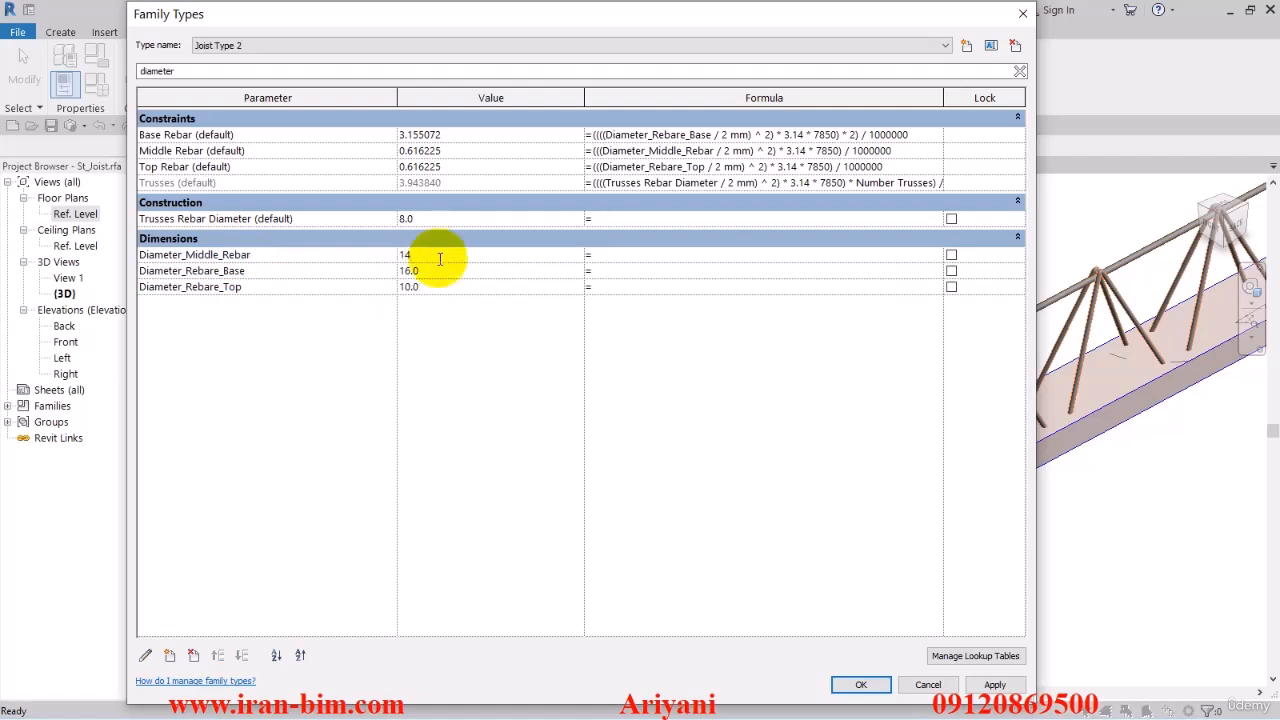
key(Return)
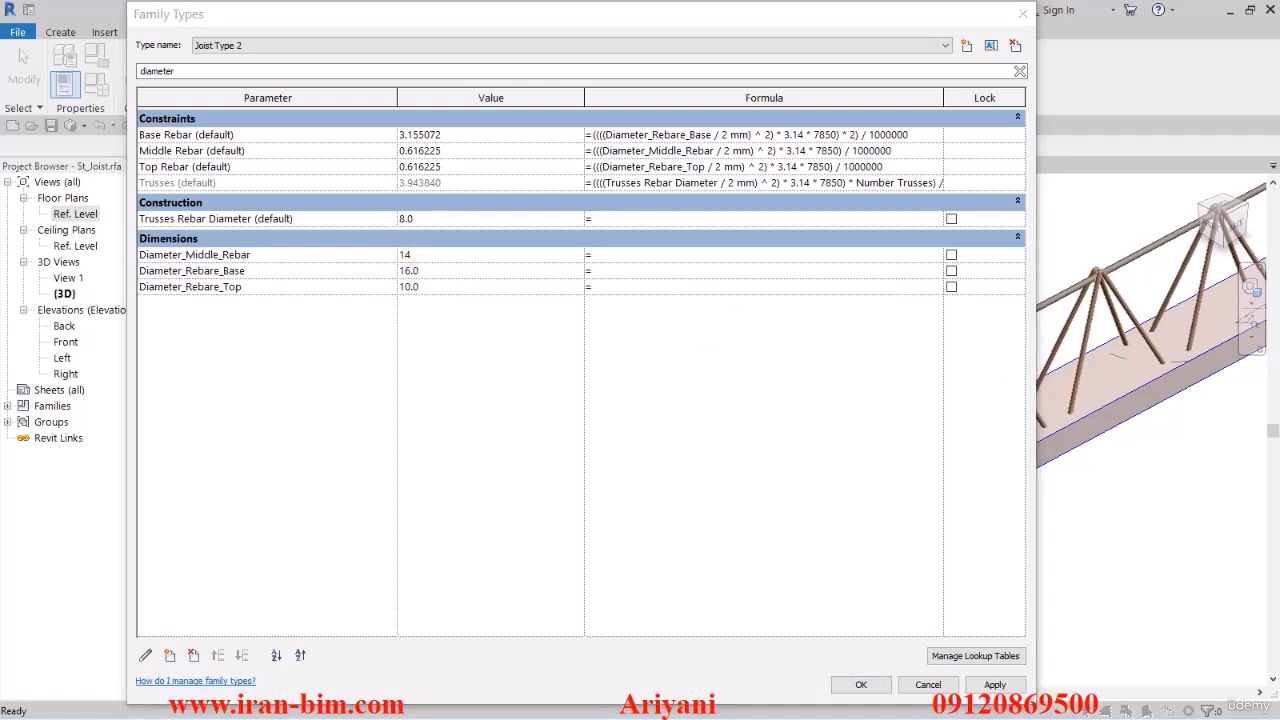
click(248, 287)
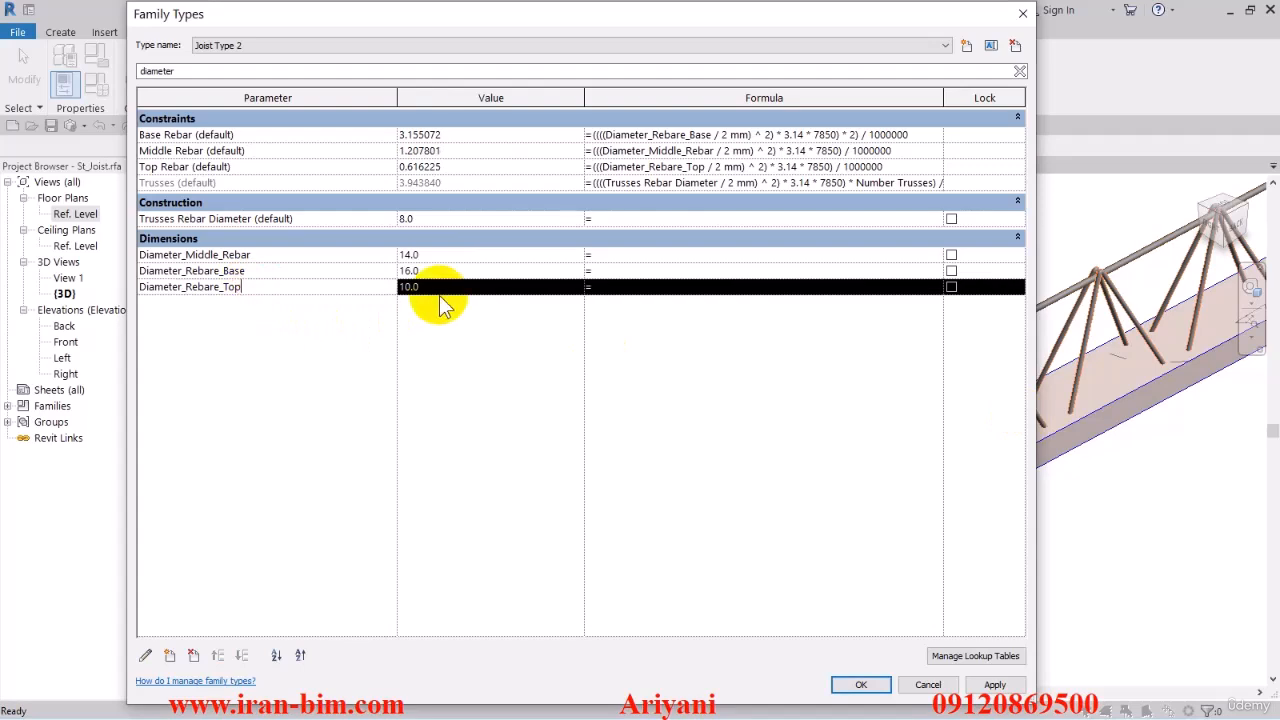
click(439, 290)
text(12)
click(995, 684)
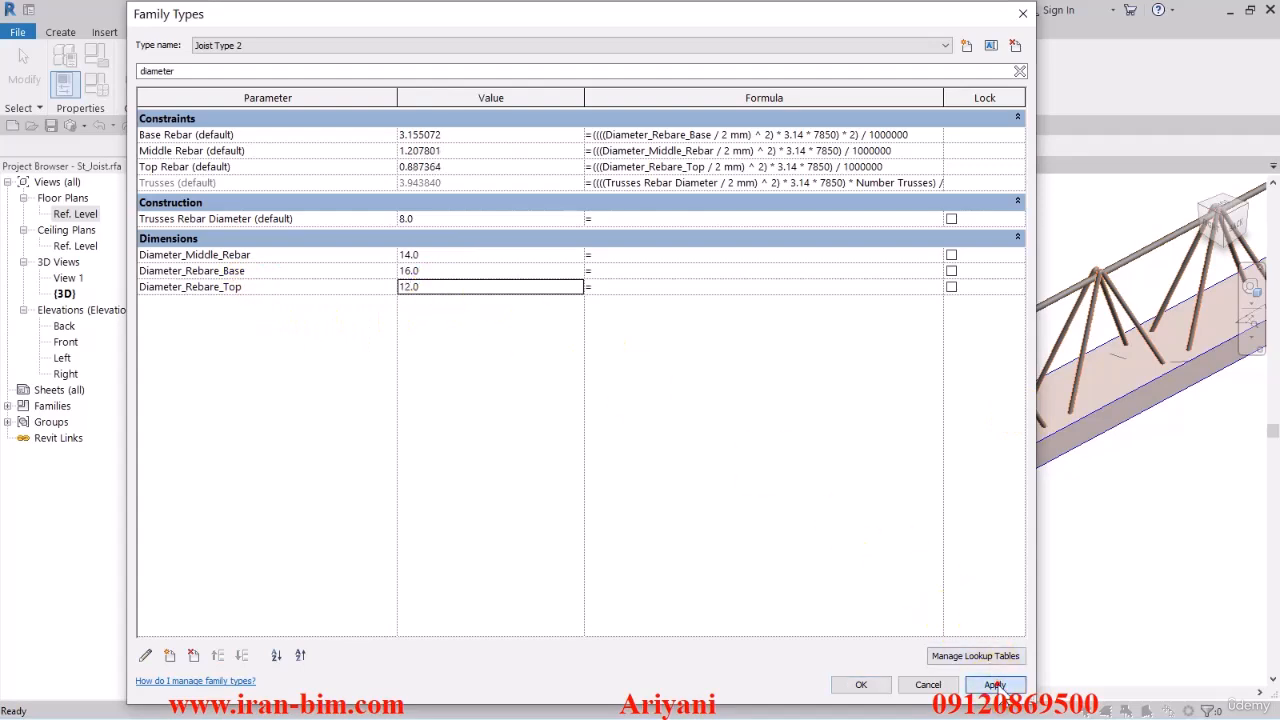
Find the Distance Trusses parameter, set it to 12 for Joist Type 2, accept the type changes and save the family
double_click(190, 71)
text(dst)
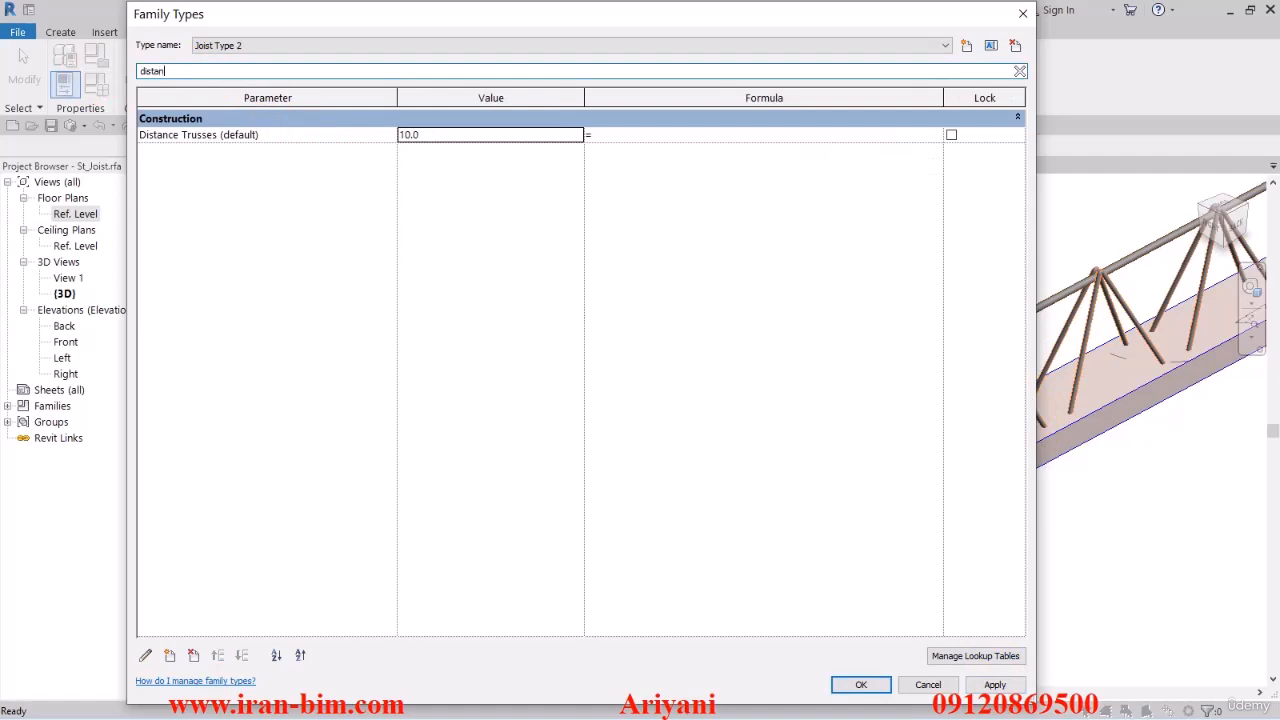
click(461, 134)
text(1)
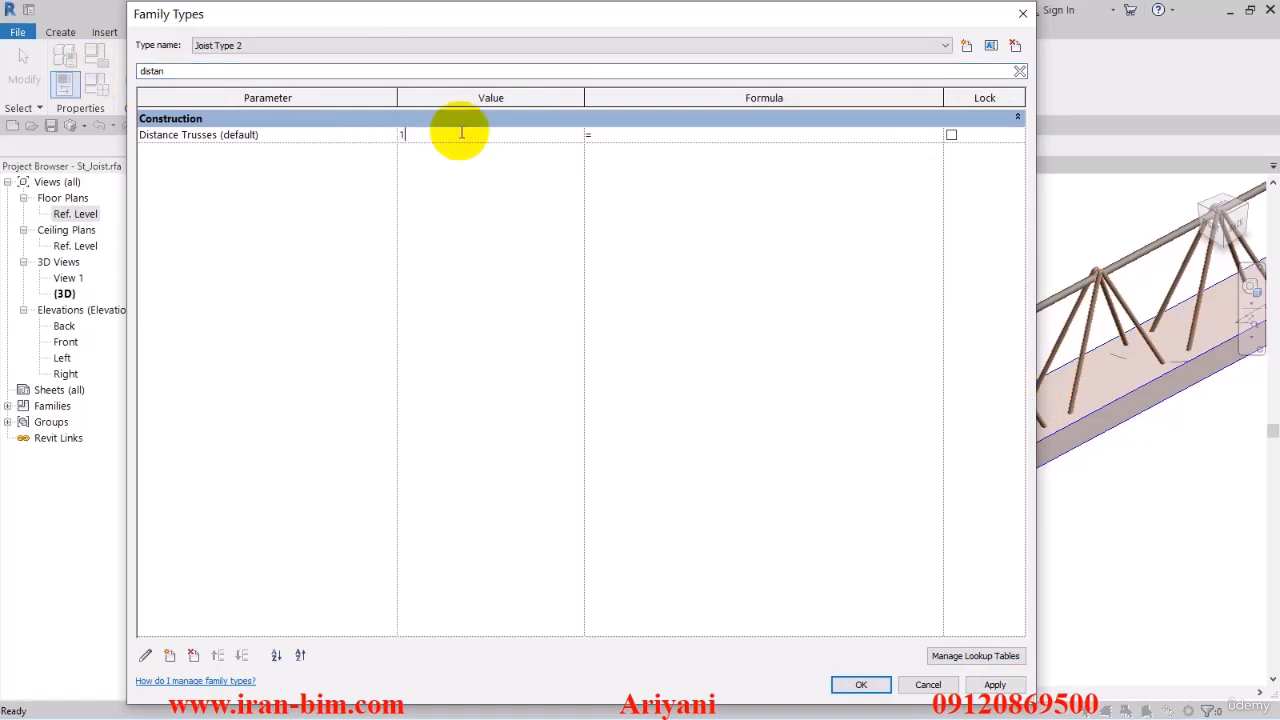
text(2)
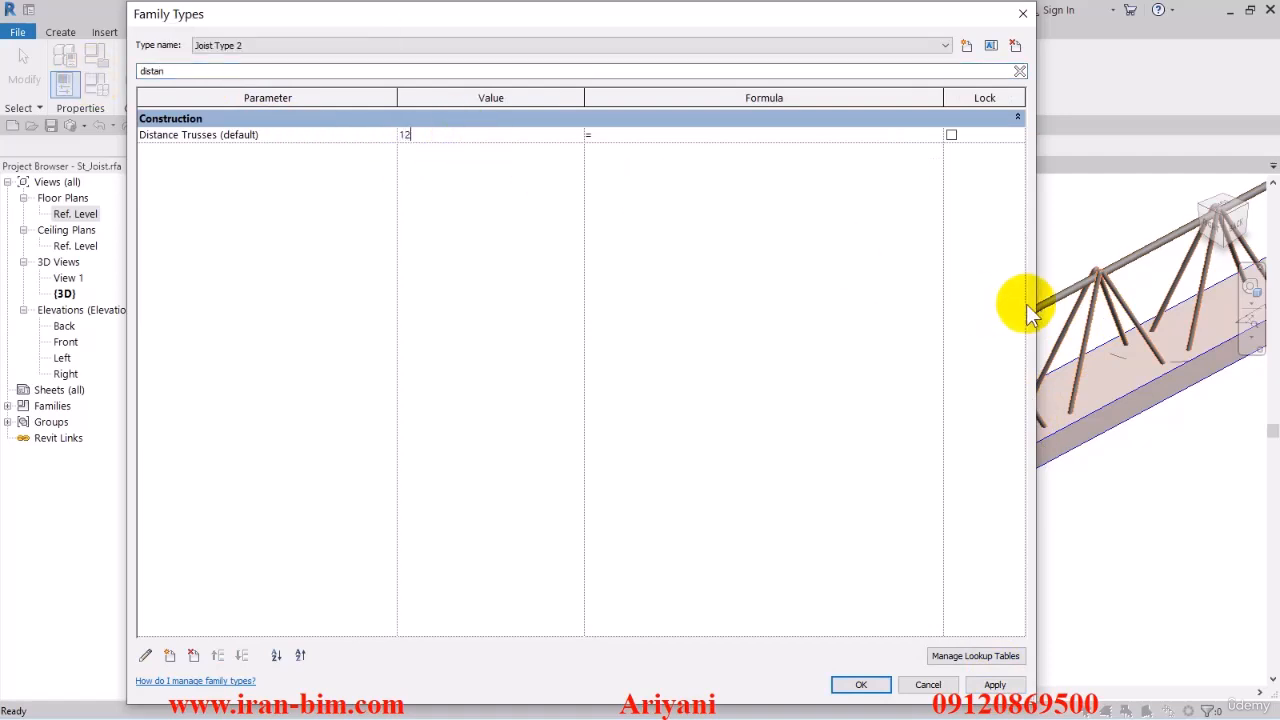
click(1097, 279)
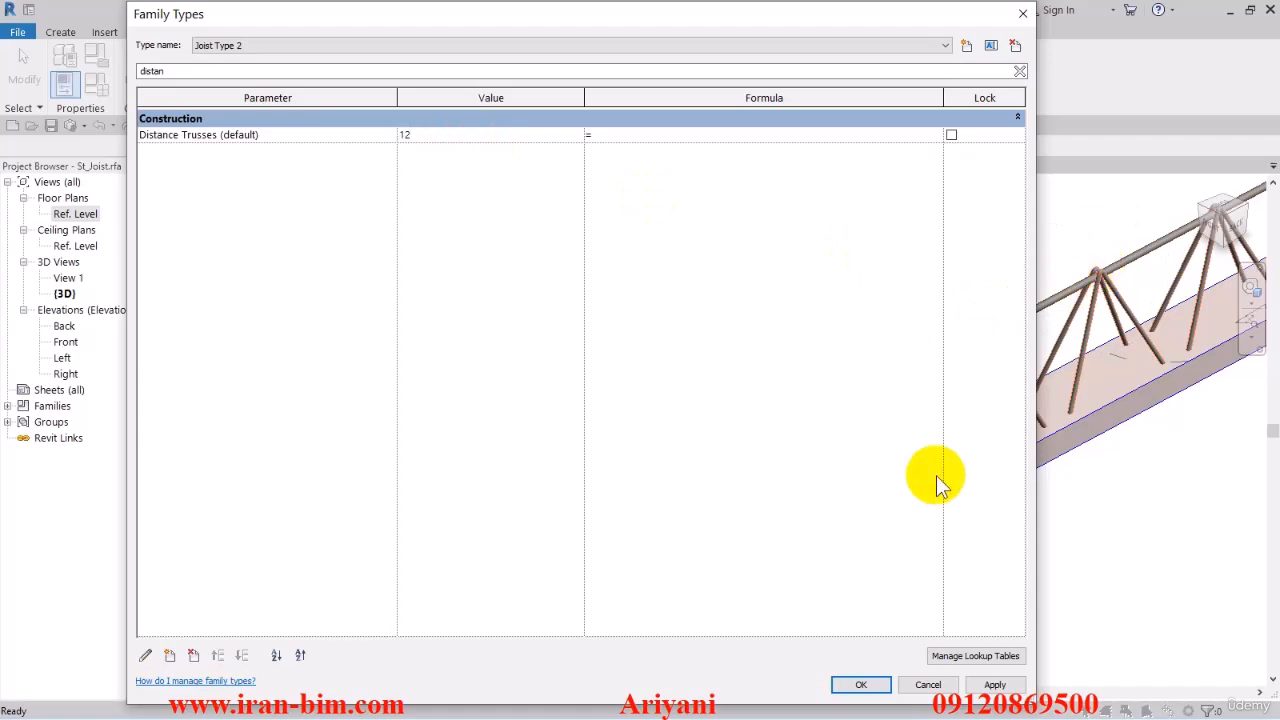
click(993, 684)
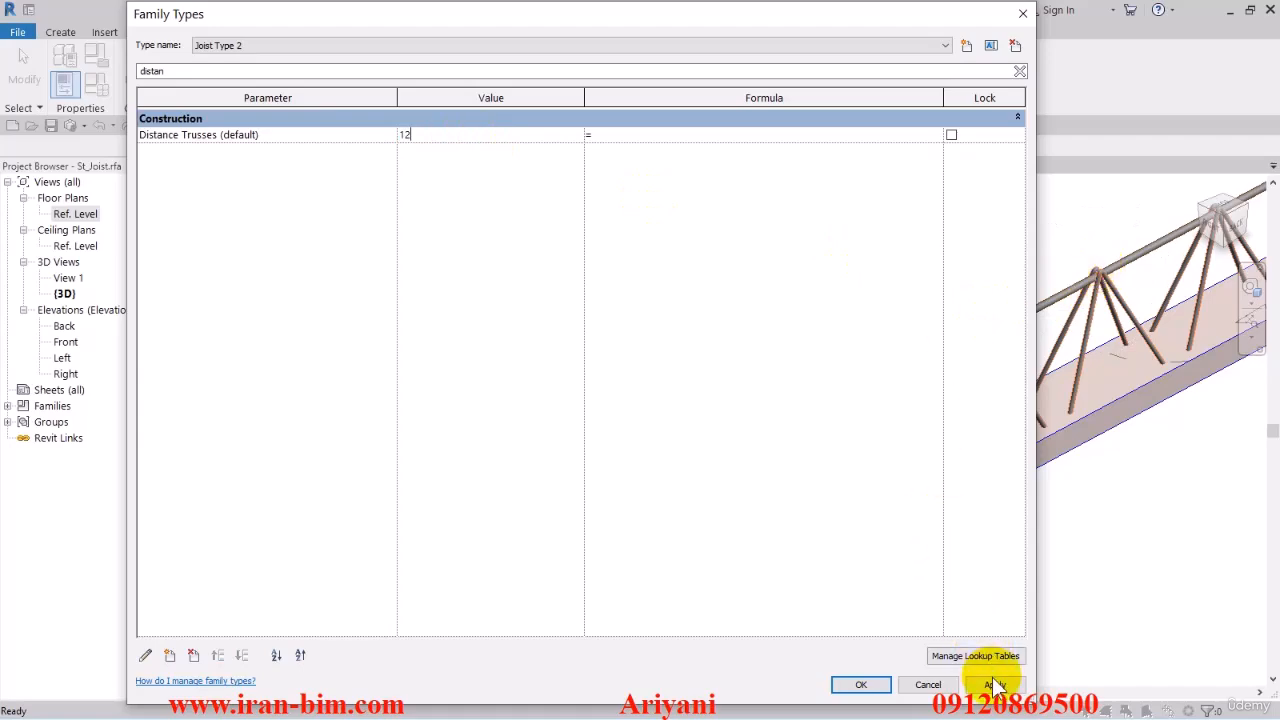
click(860, 685)
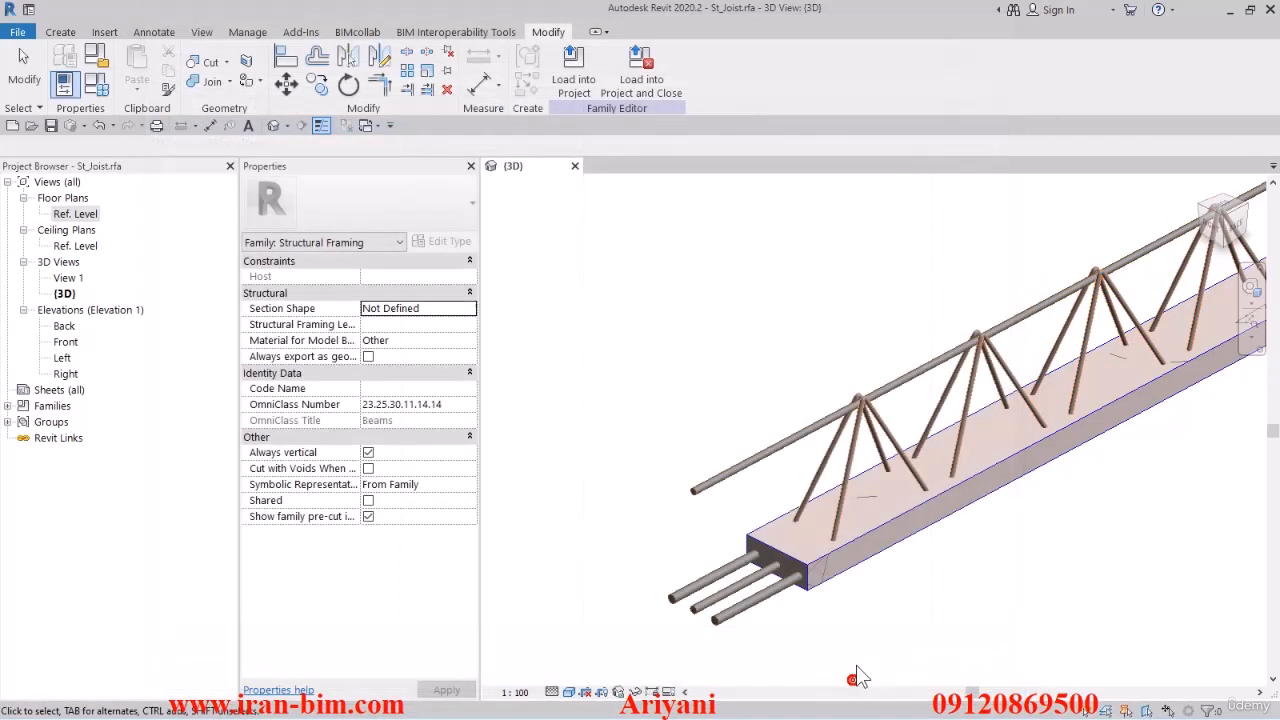
click(51, 125)
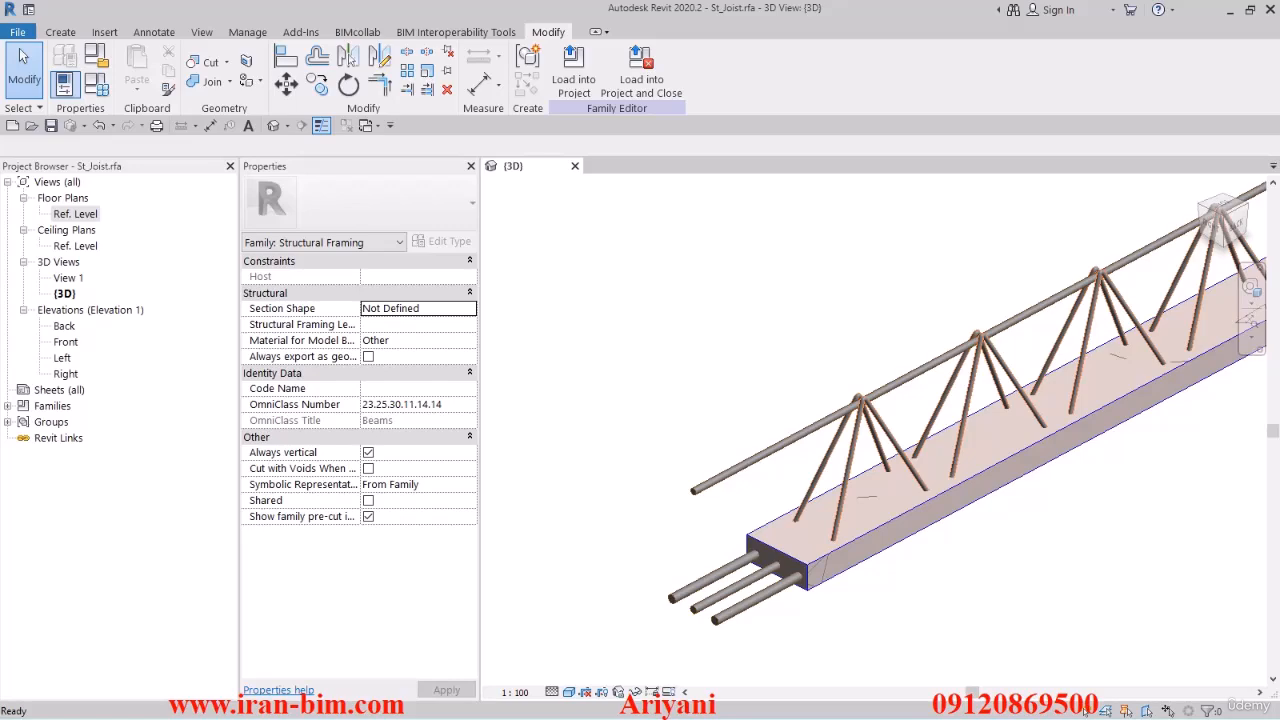
Reopen the family types and create a new type named Joist Type 3
click(96, 84)
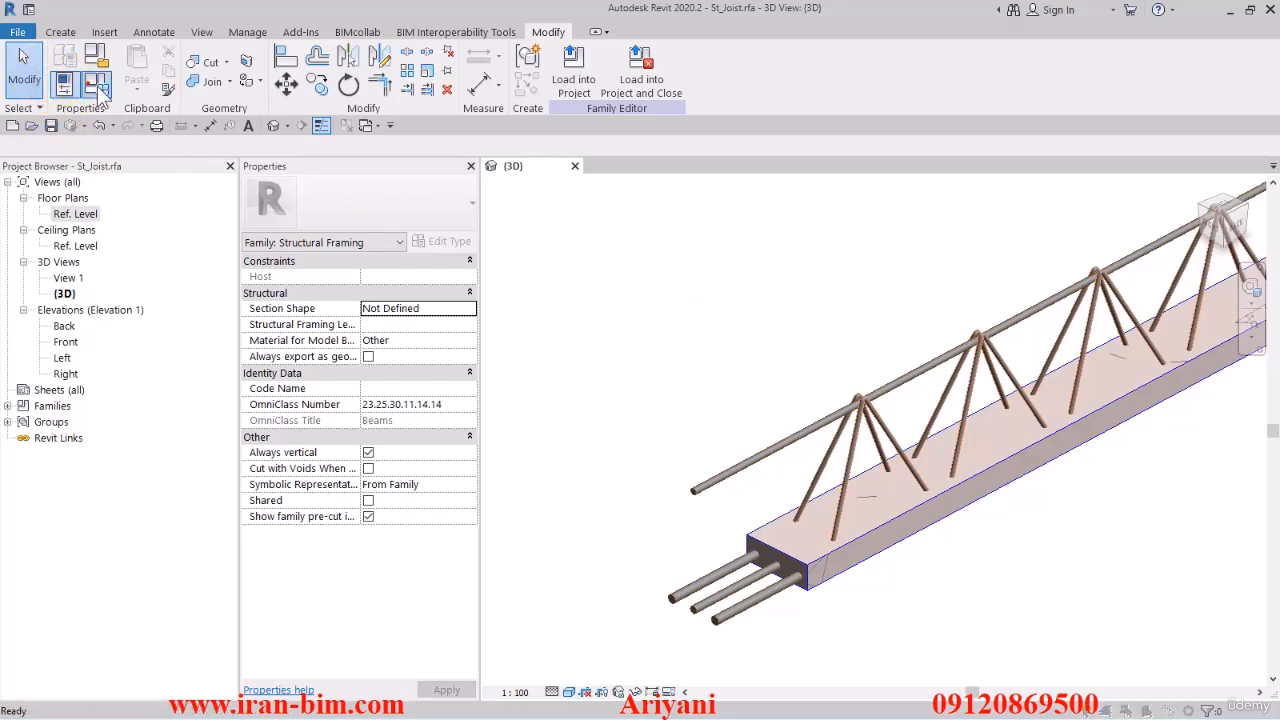
click(968, 45)
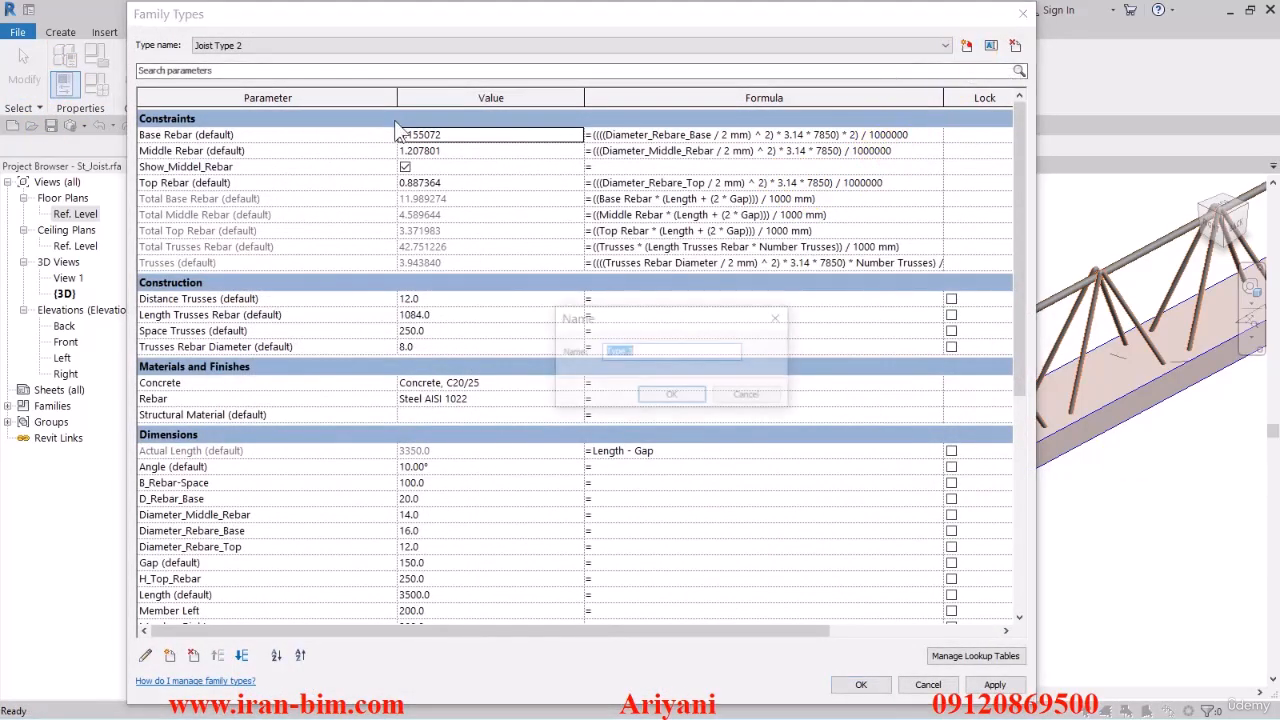
text(Joist Type 3)
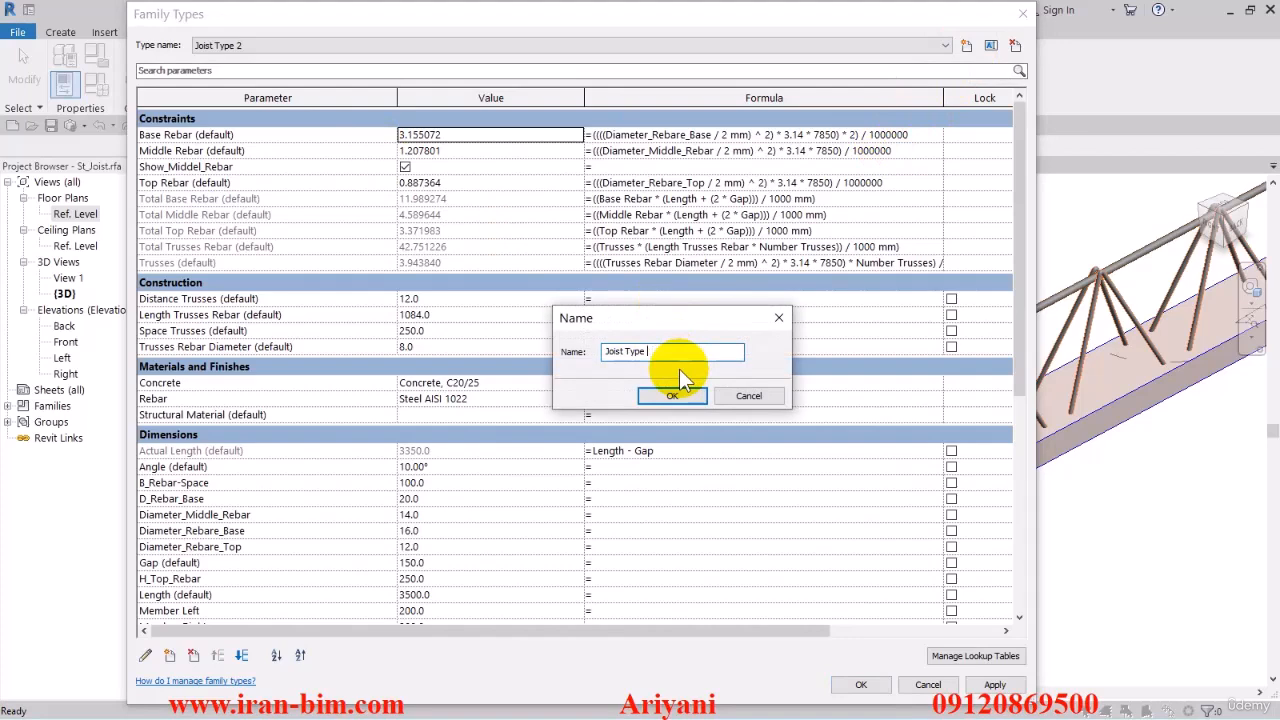
click(670, 395)
Change the Model parameter's formula for Joist Type 3 to "J3" and apply it
scroll(783, 495, down, 5)
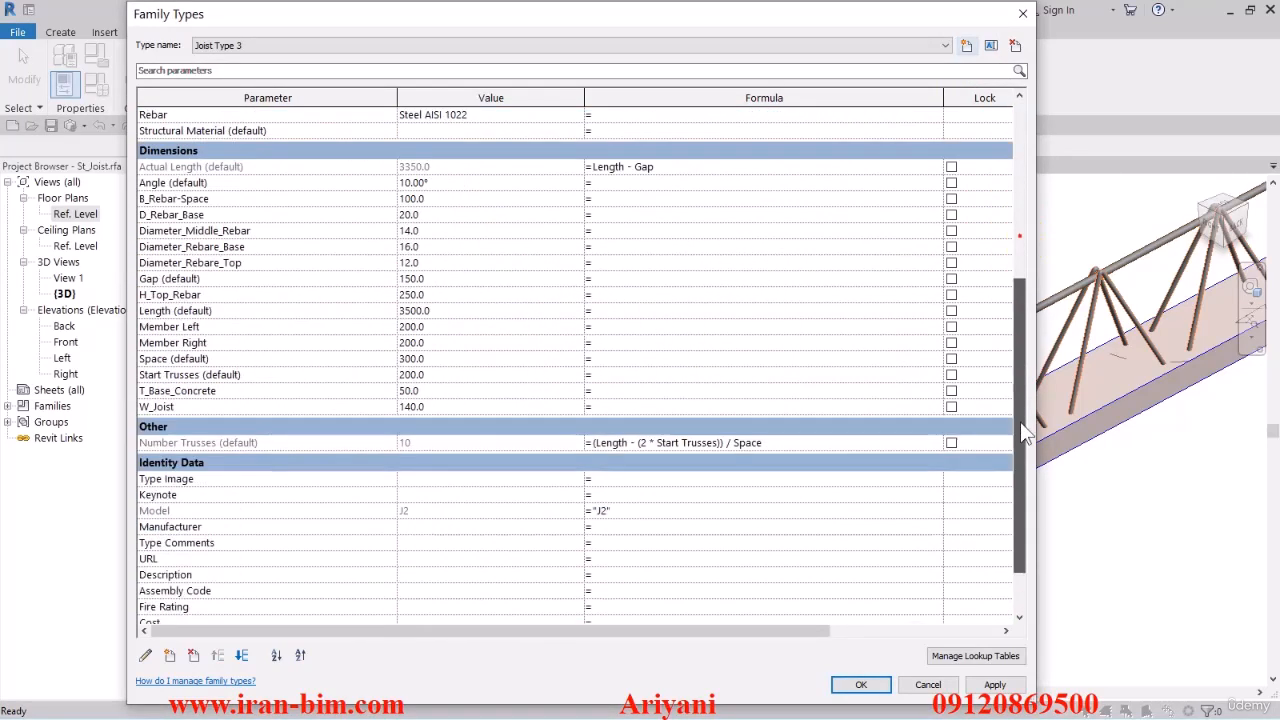
click(595, 458)
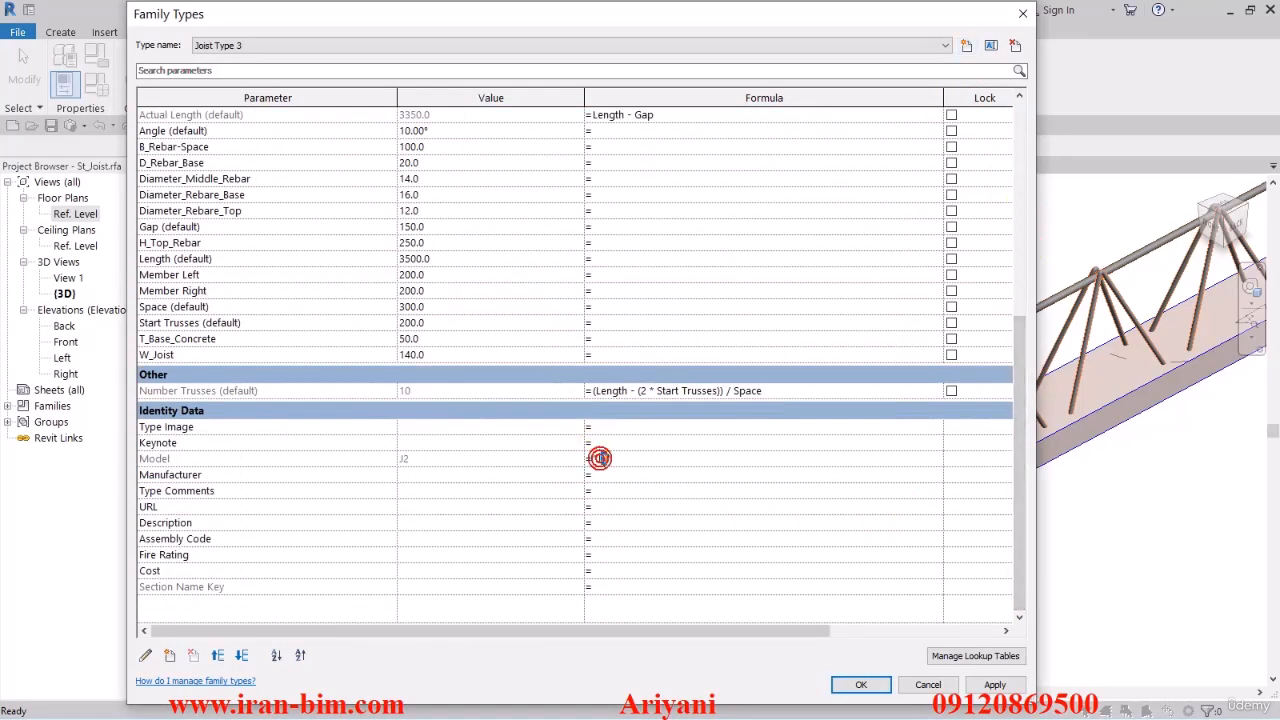
text(3)
click(971, 687)
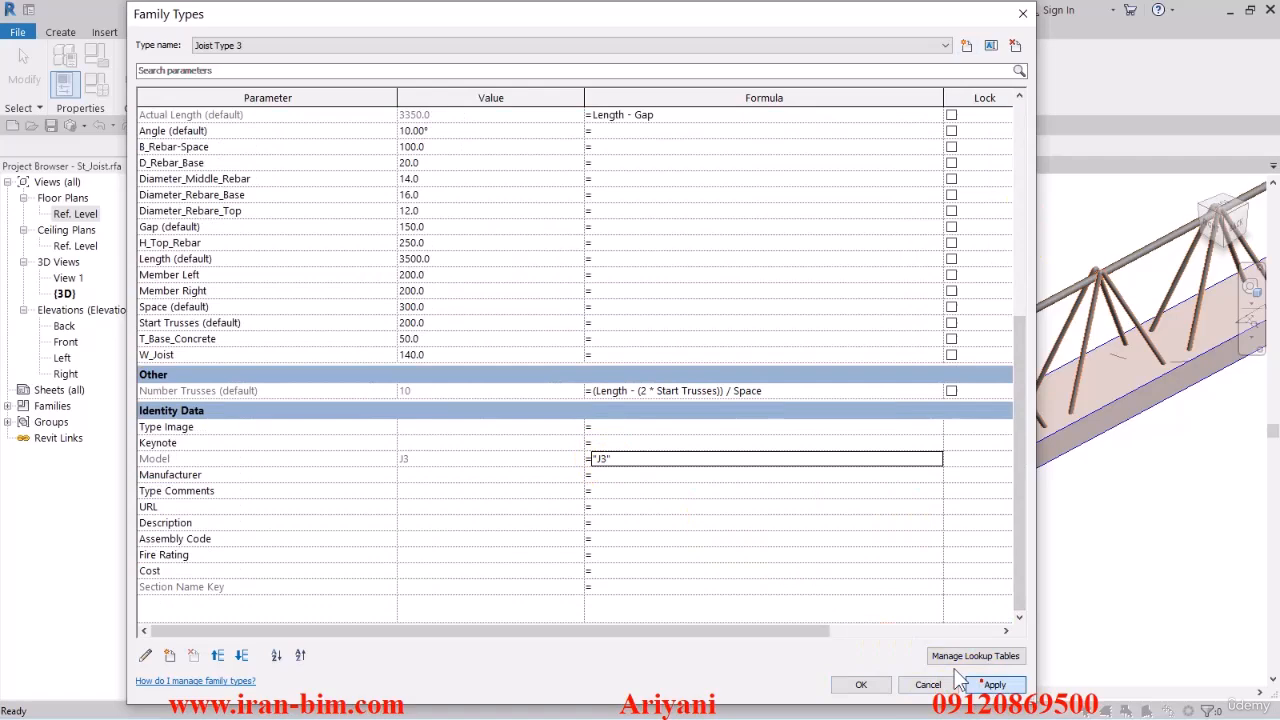
Filter the Joist Type 3 parameters by "diameter" and set Diameter_Rebare_Base to 12
click(218, 72)
text(diameter)
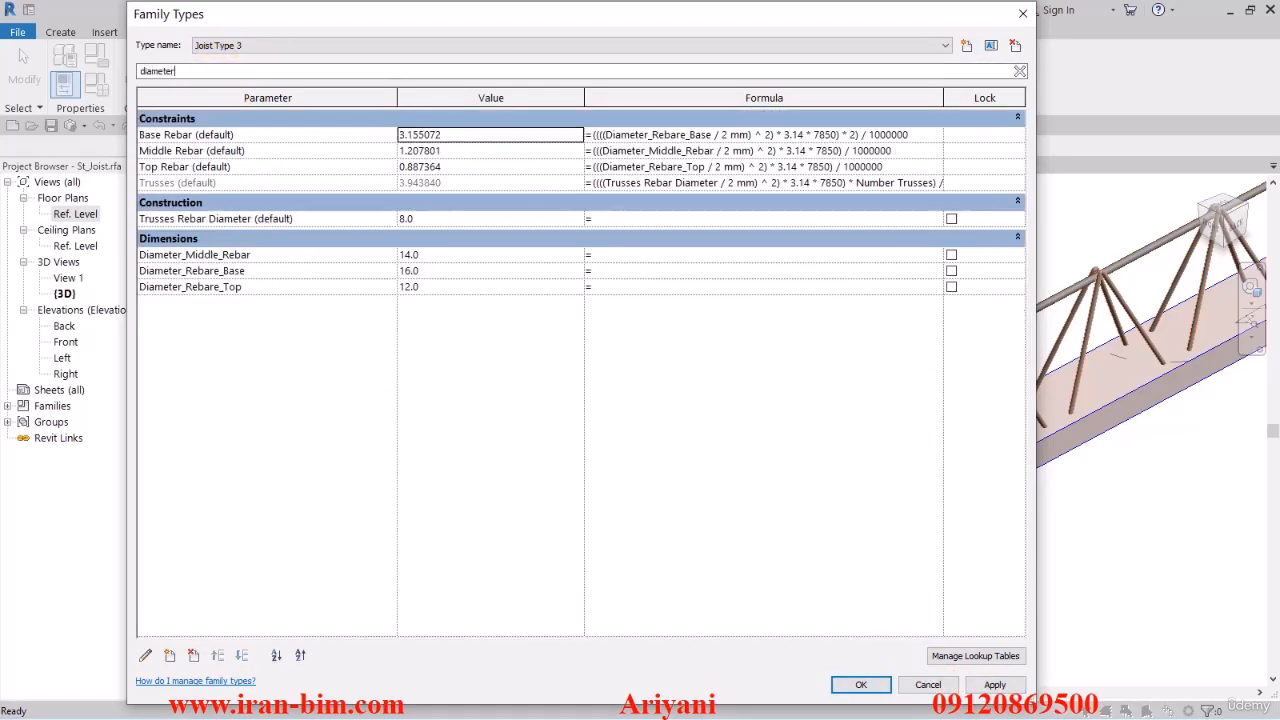
click(451, 287)
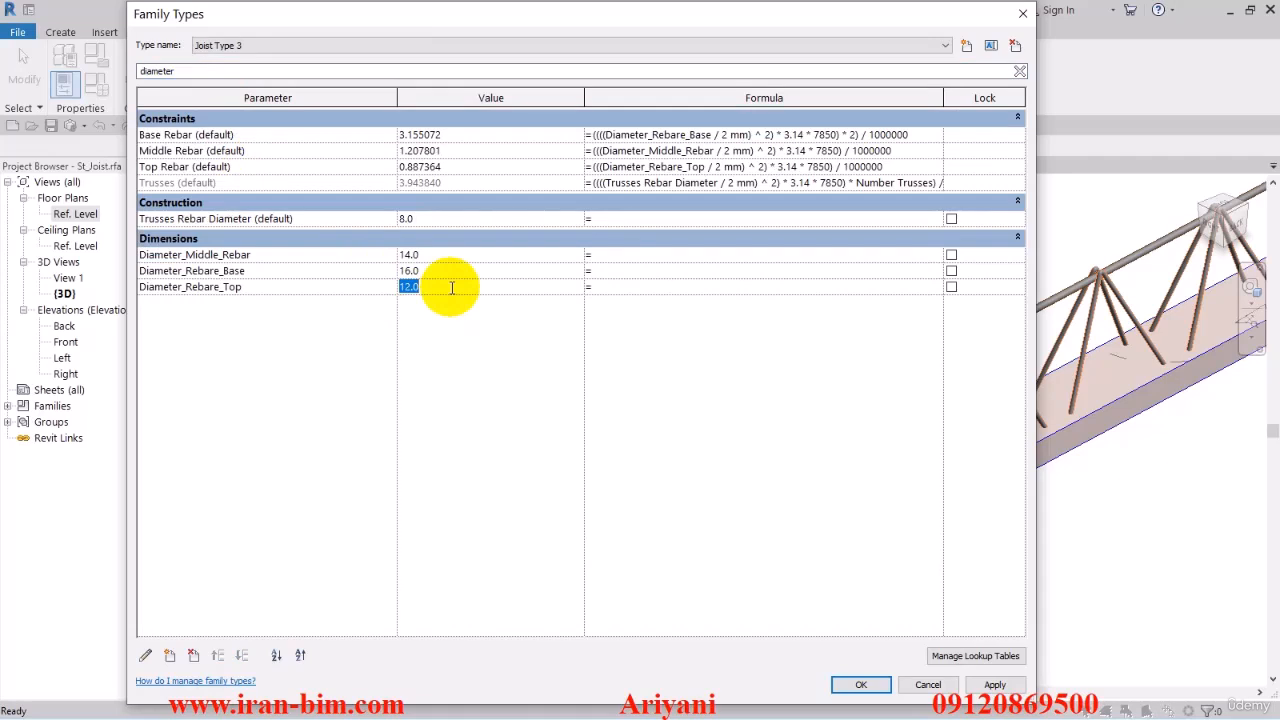
click(276, 271)
click(425, 271)
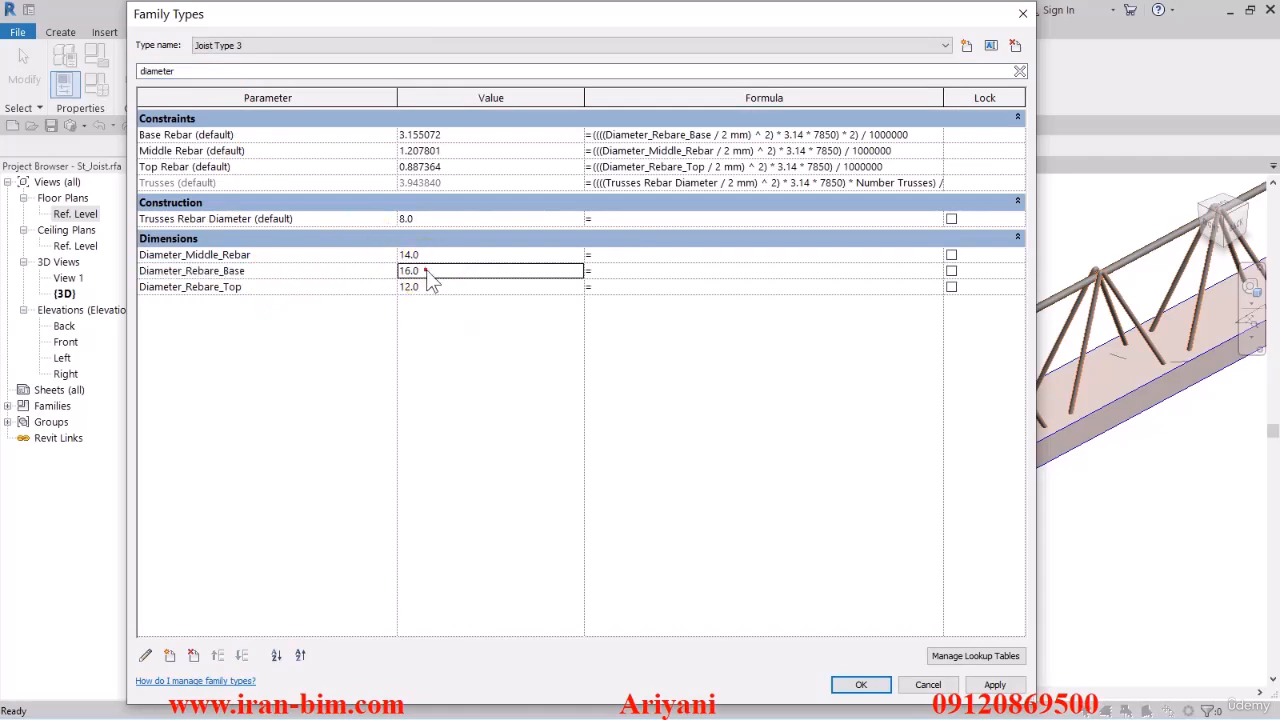
text(12)
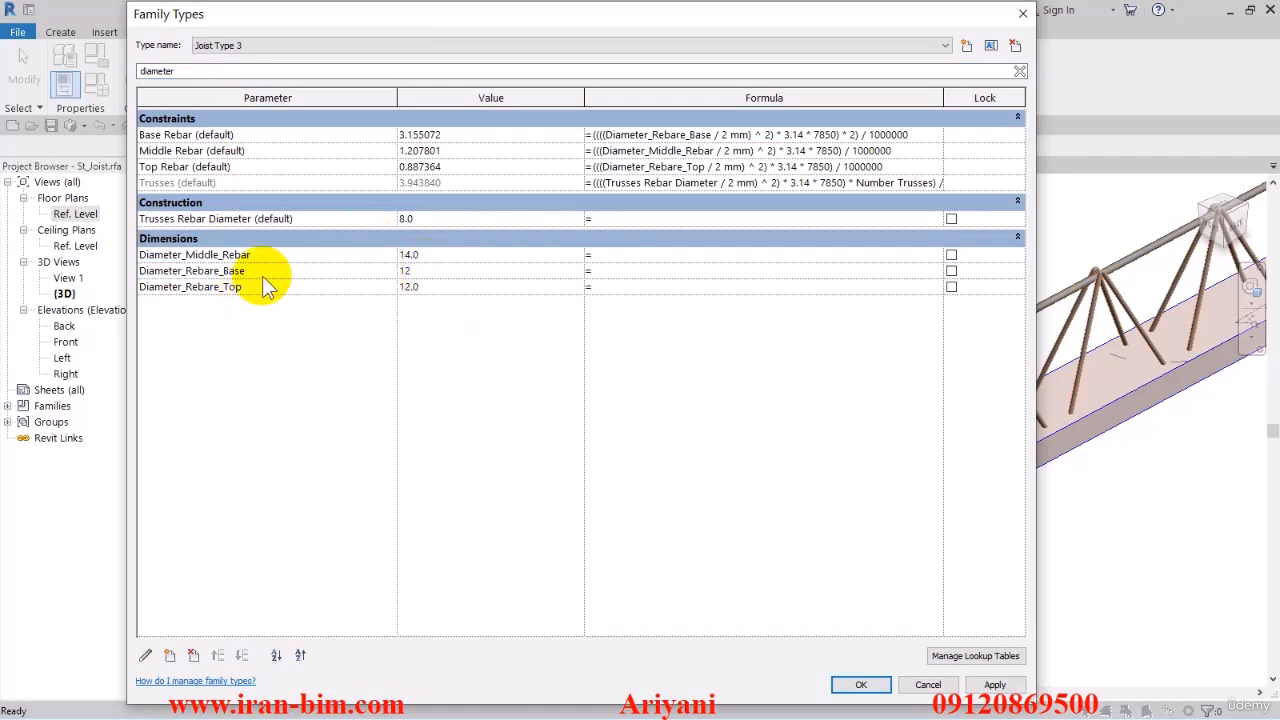
Set Diameter_Middle_Rebar to 8 and Diameter_Rebare_Top to 10 for Joist Type 3, and apply the values
click(426, 264)
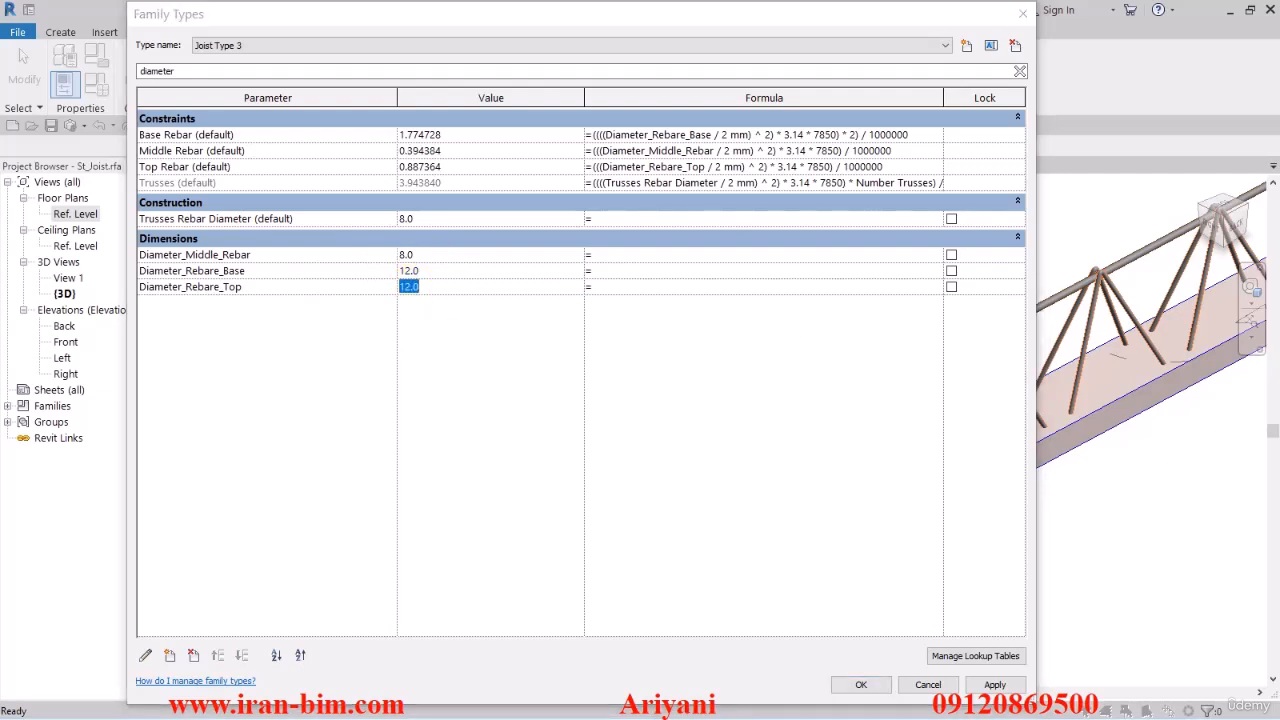
click(452, 289)
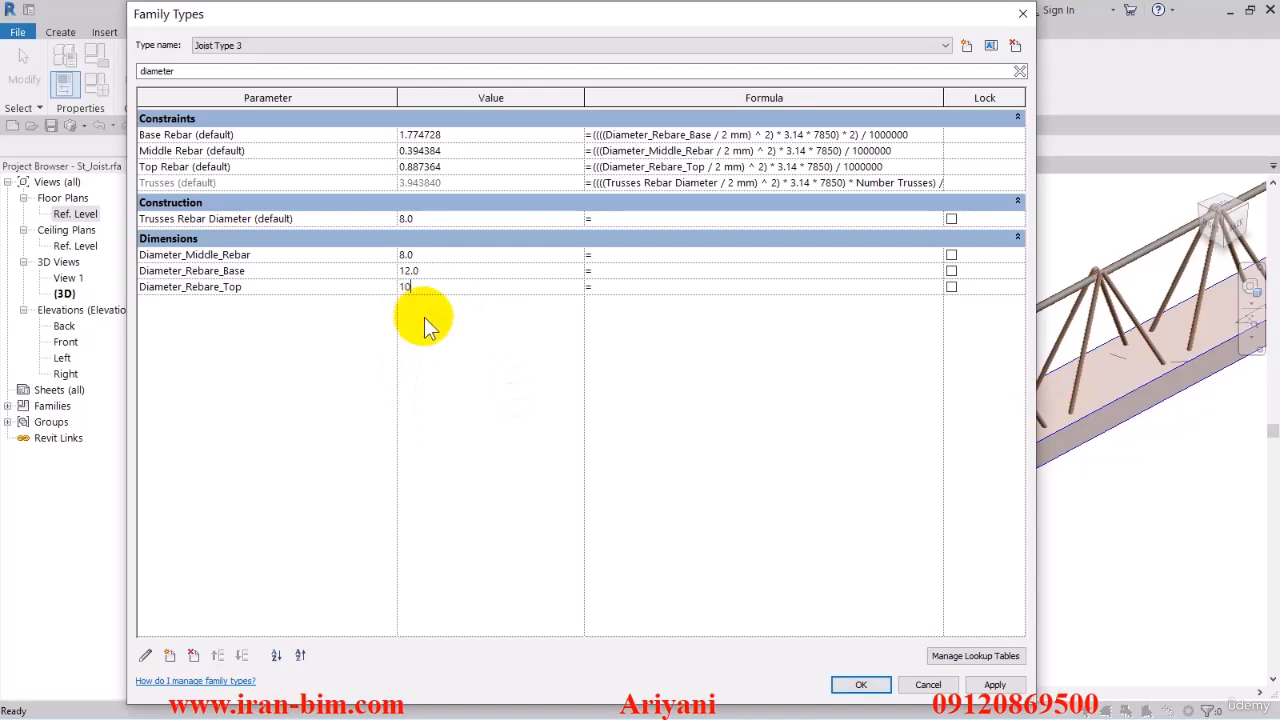
click(995, 684)
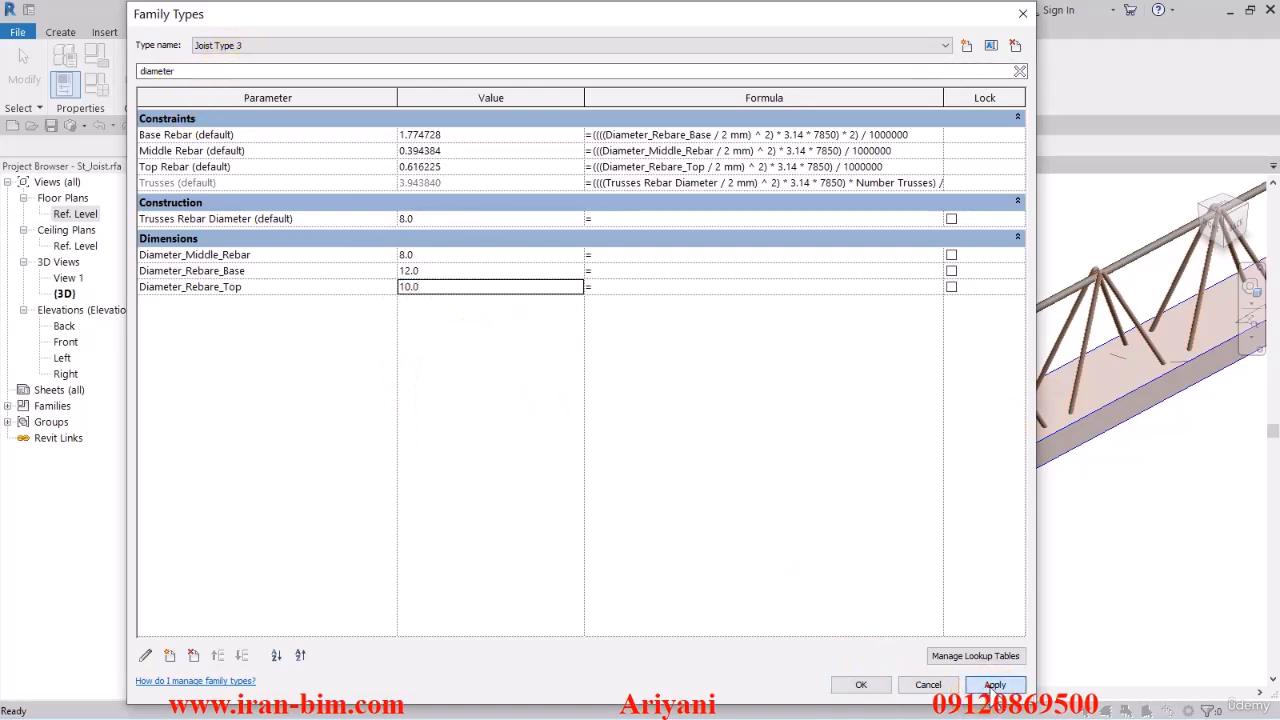
Filter the parameters by "dista", set Distance Trusses to 10 for Joist Type 3, accept the family types and save the family
double_click(220, 71)
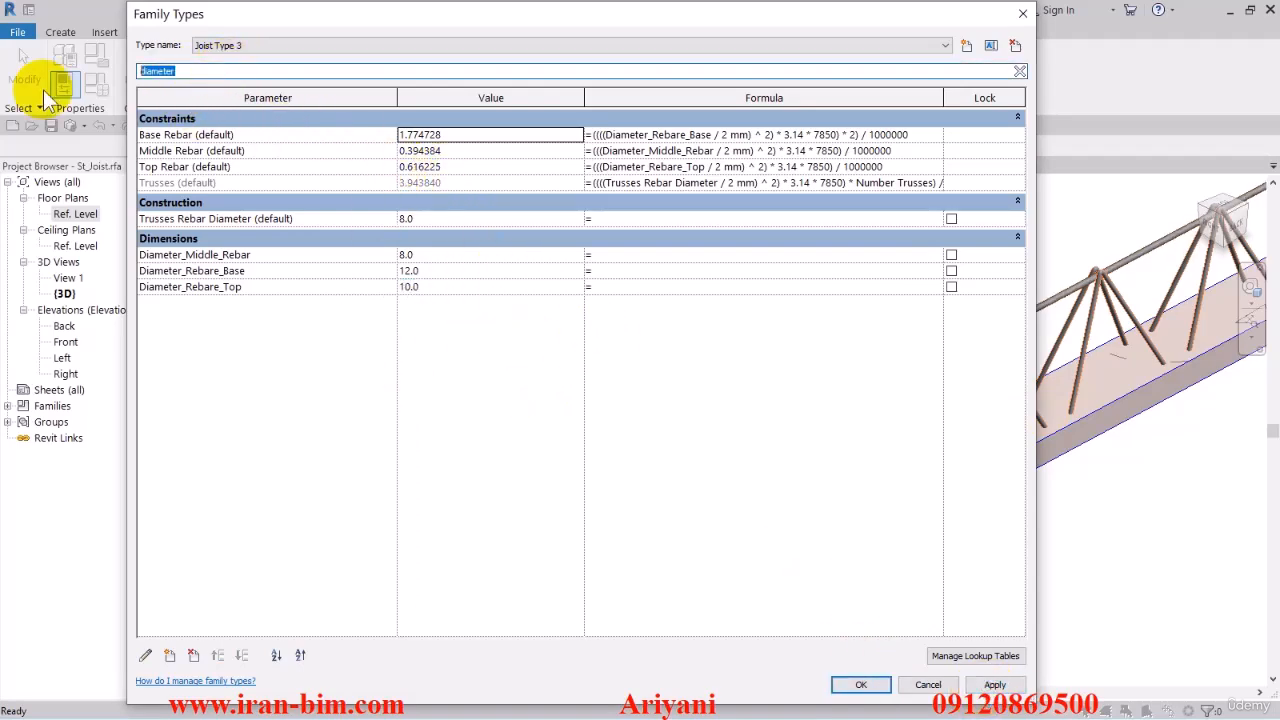
text(dista)
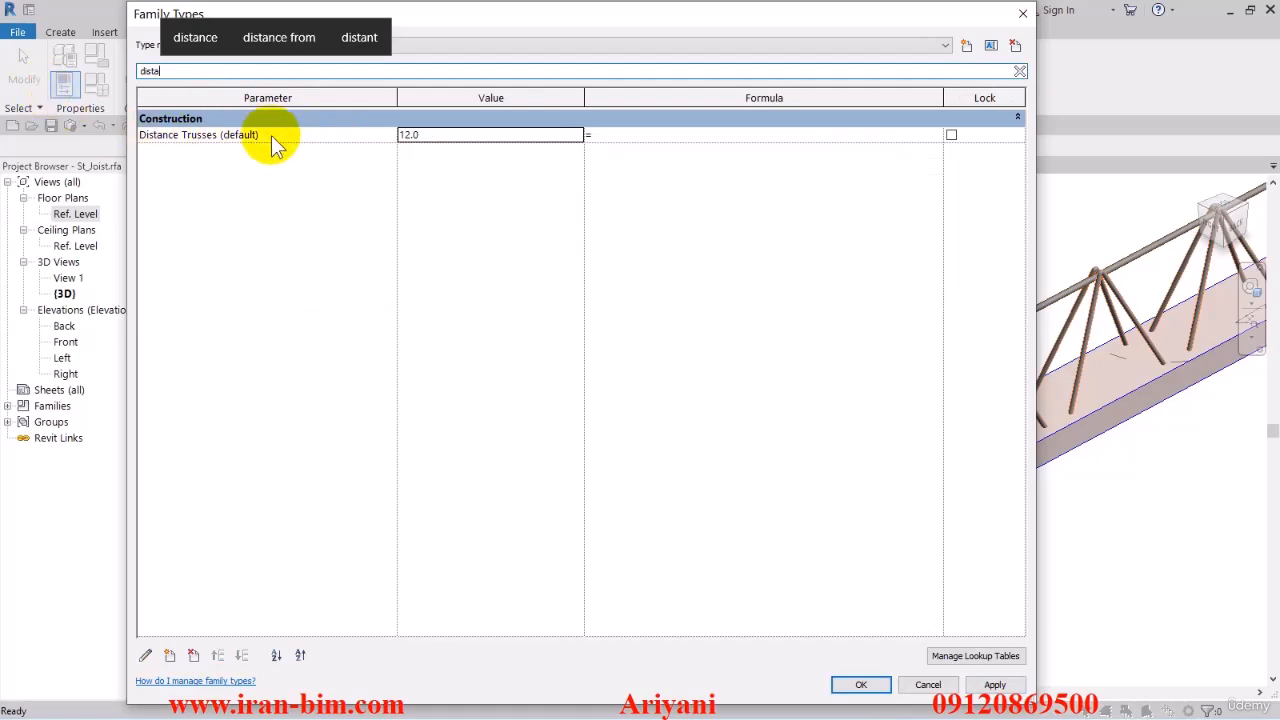
click(448, 133)
text(10)
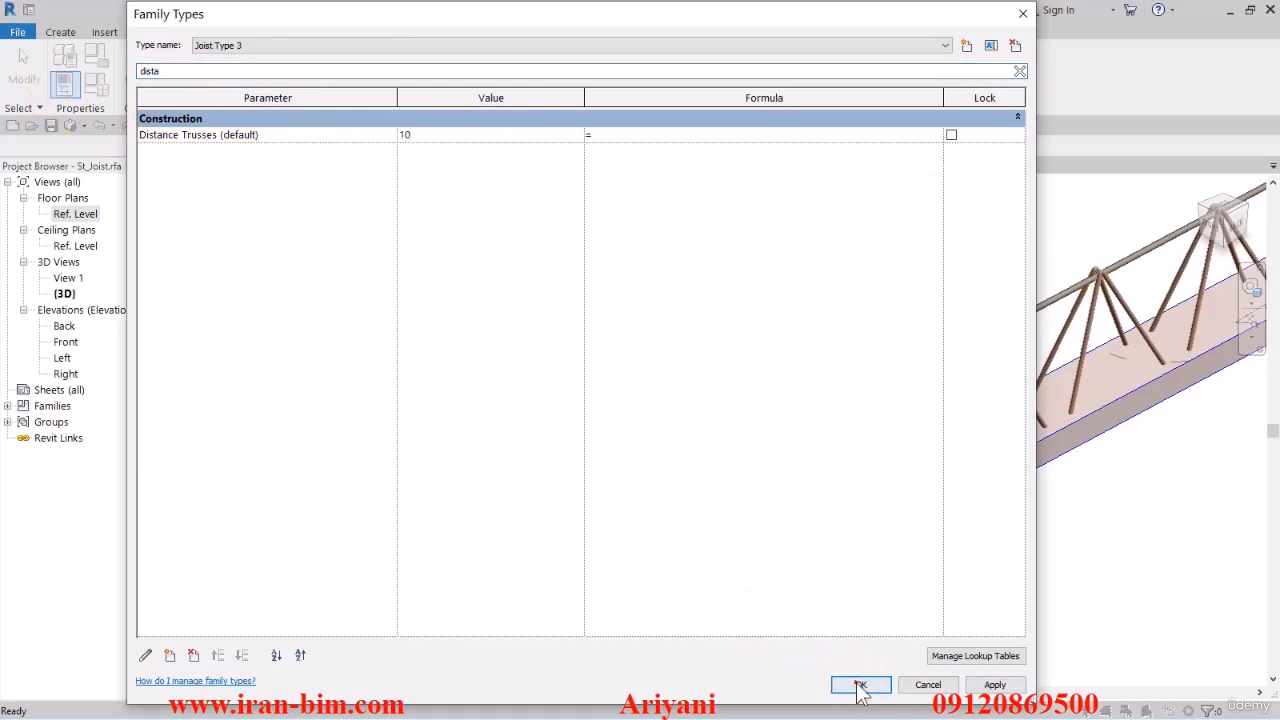
key(Return)
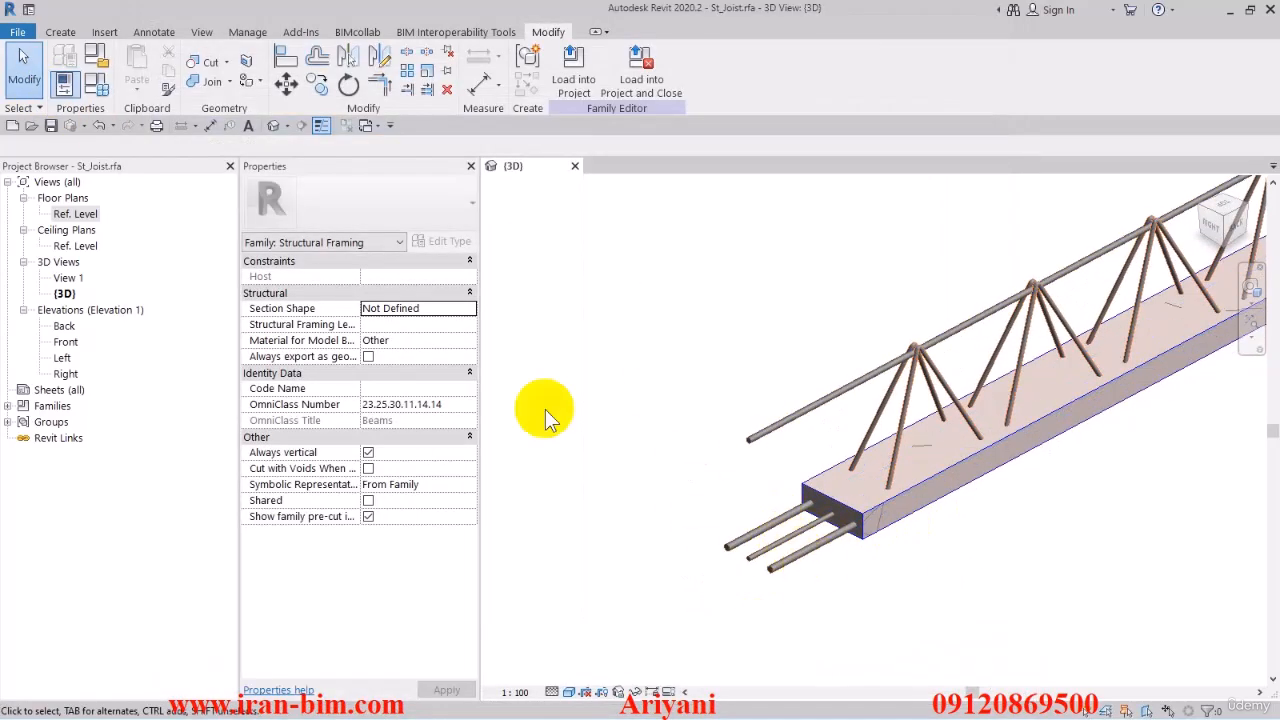
click(52, 124)
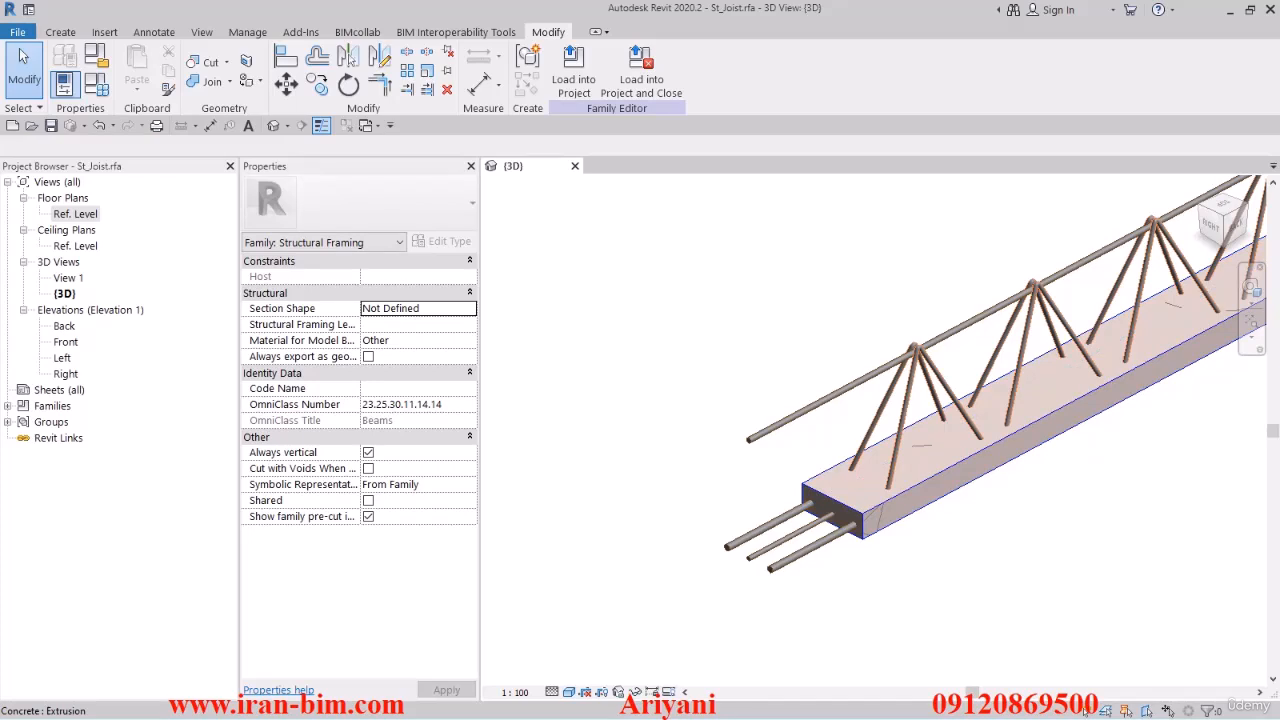
Reopen the family types and create a new type named Joist Type 4
click(108, 90)
click(299, 48)
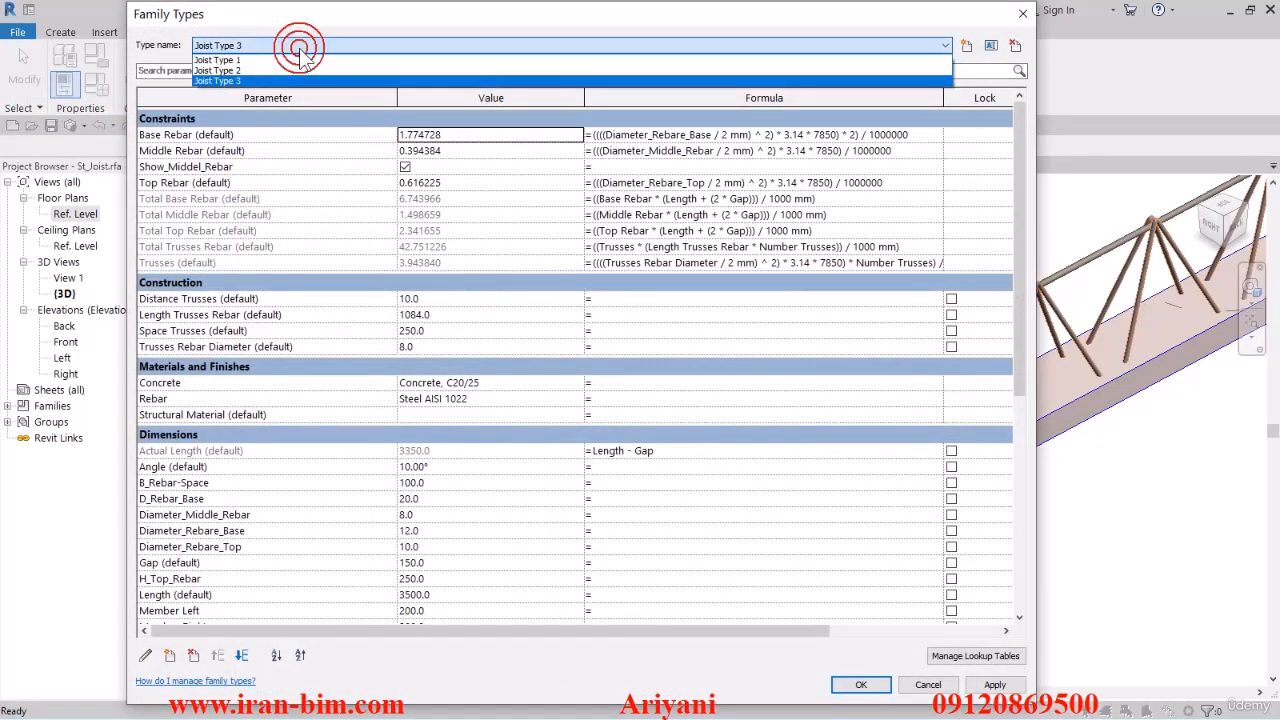
click(299, 48)
click(964, 45)
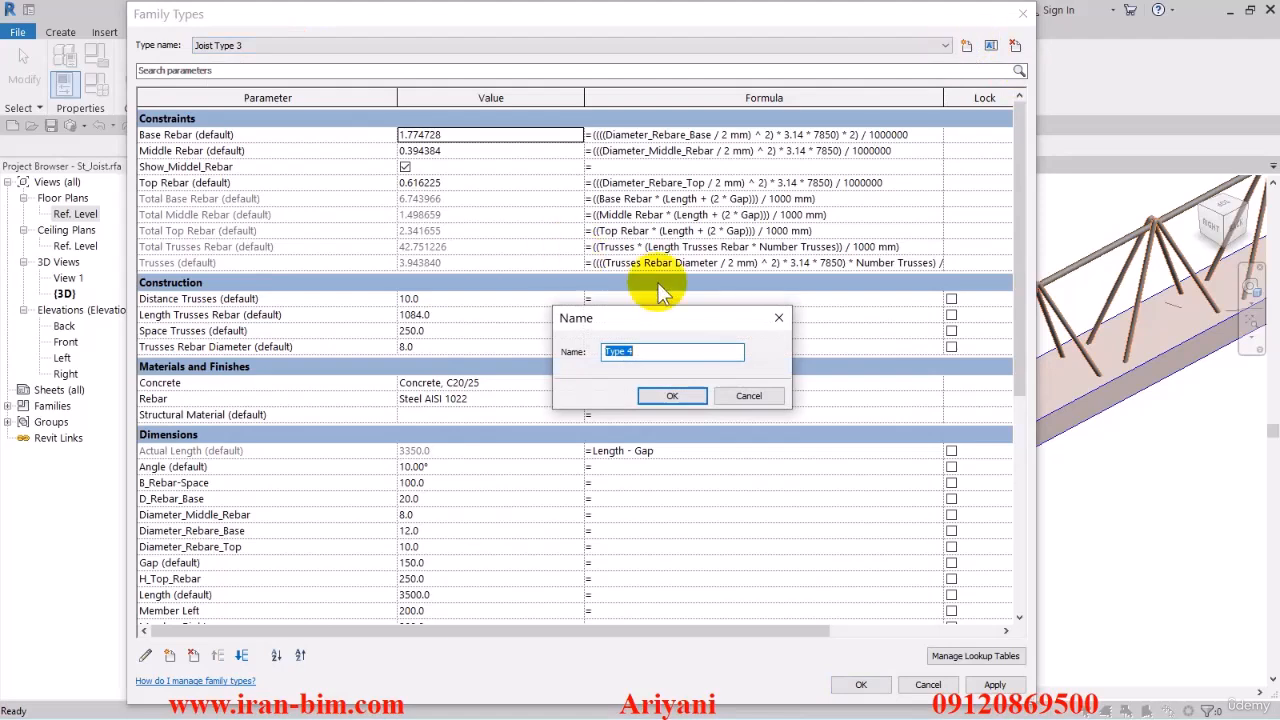
text(Joist Type 4)
double_click(681, 356)
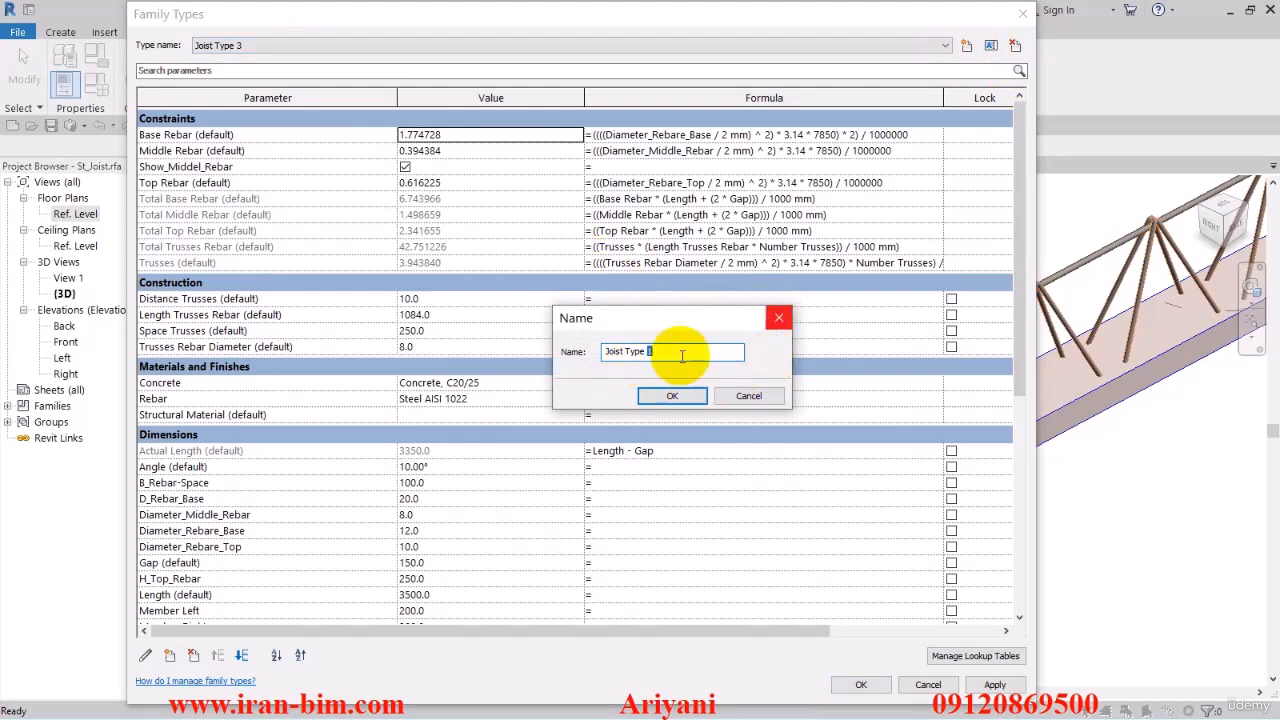
click(671, 397)
Change the Model parameter's formula for Joist Type 4 to "J4" and apply it
scroll(994, 277, down, 5)
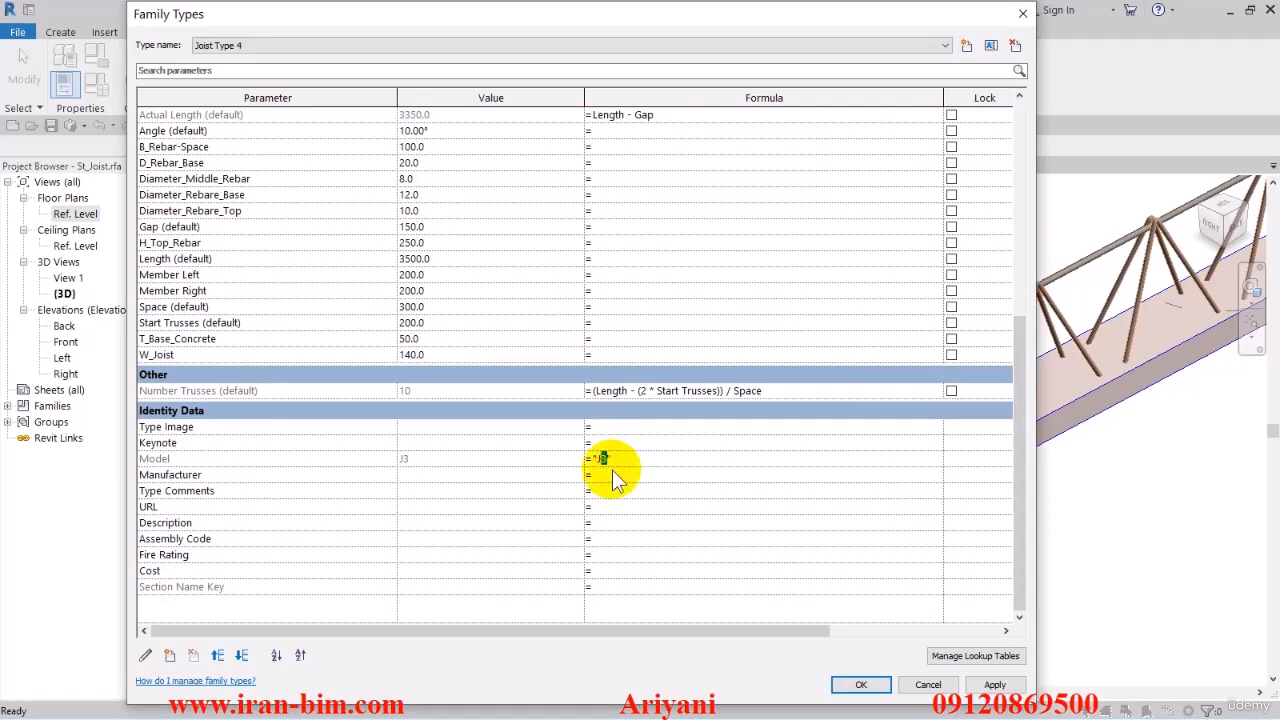
click(994, 684)
drag(1021, 466, 1021, 210)
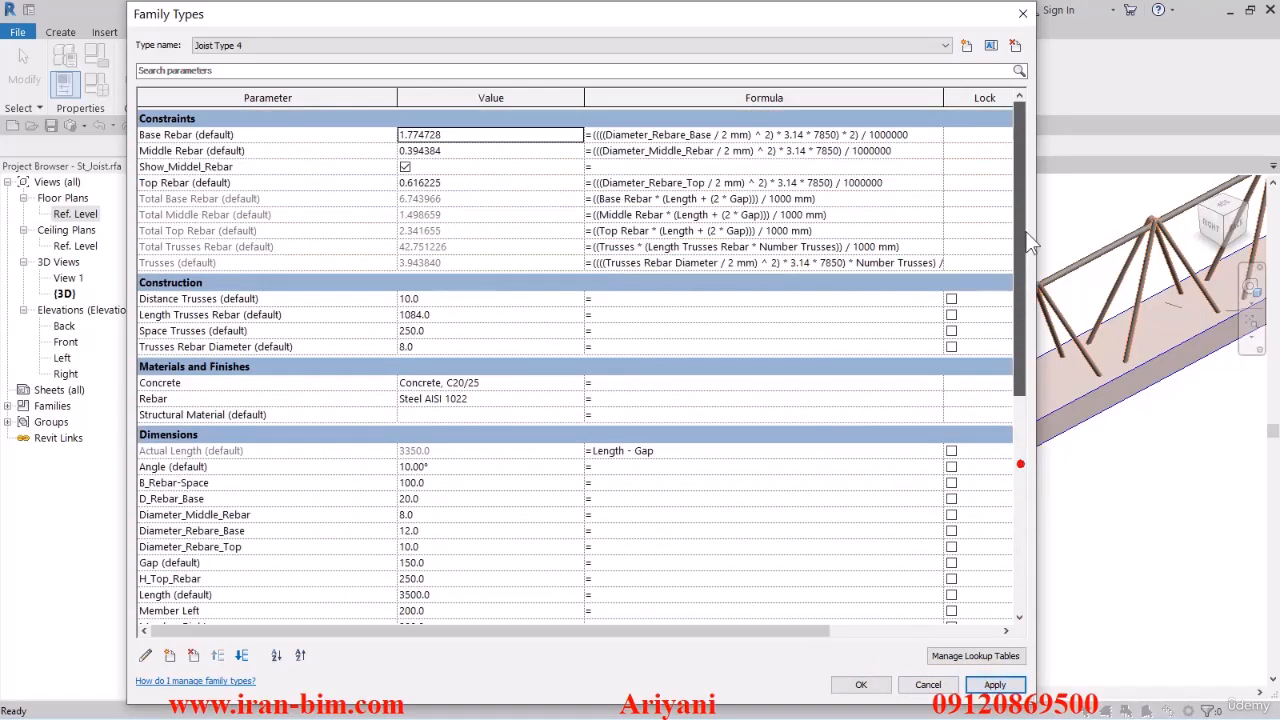
Filter the Joist Type 4 parameters by "diameter", set Diameter_Rebare_Base to 16 and apply it
click(247, 74)
text(diameter)
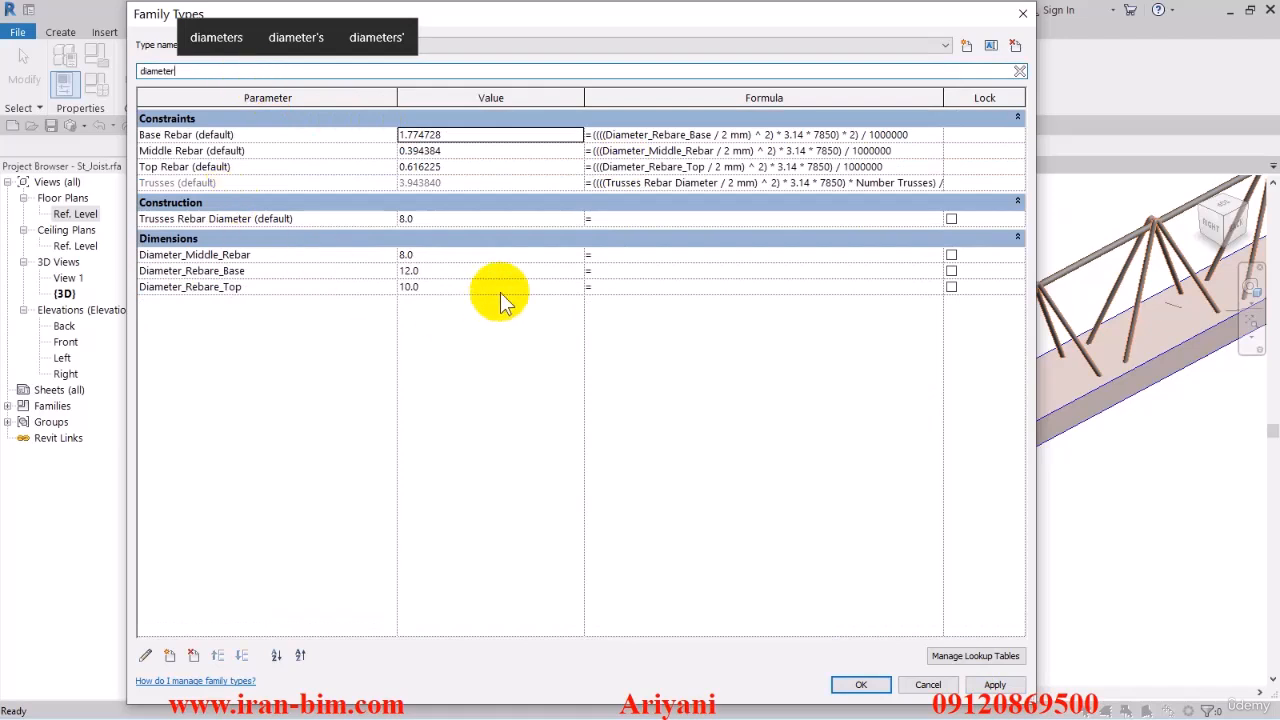
click(446, 258)
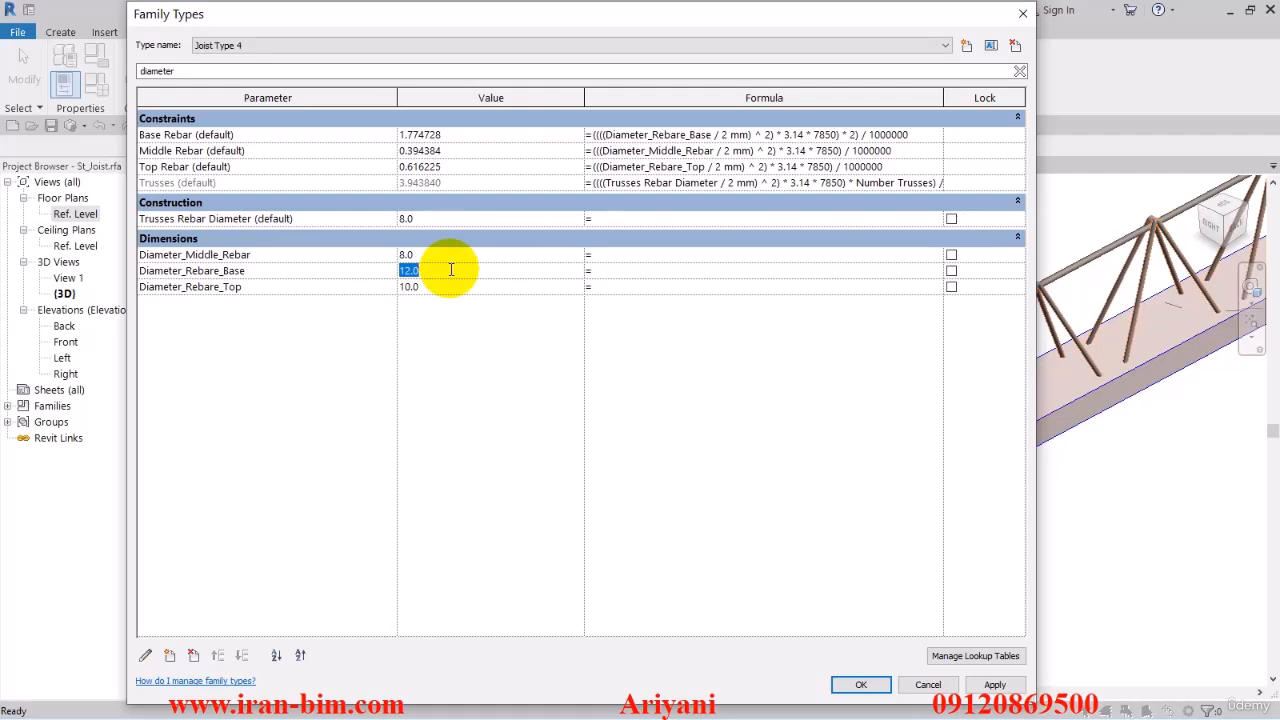
click(178, 271)
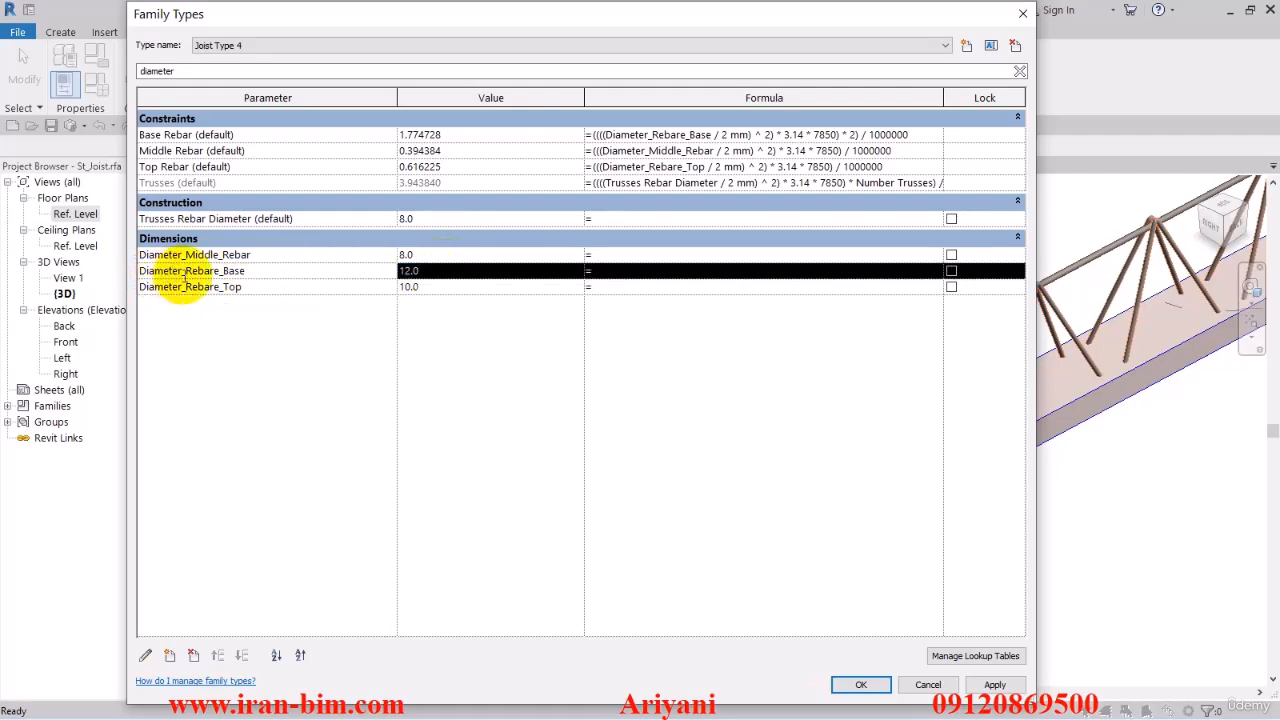
click(457, 270)
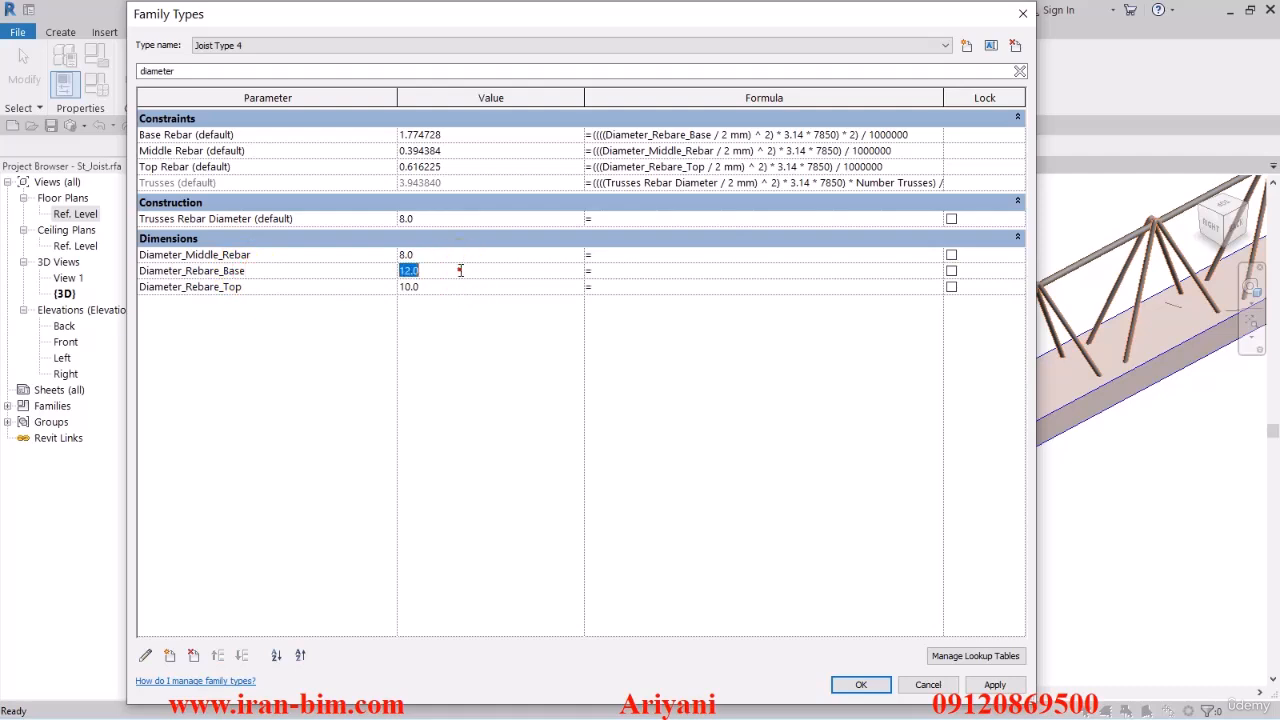
text(16)
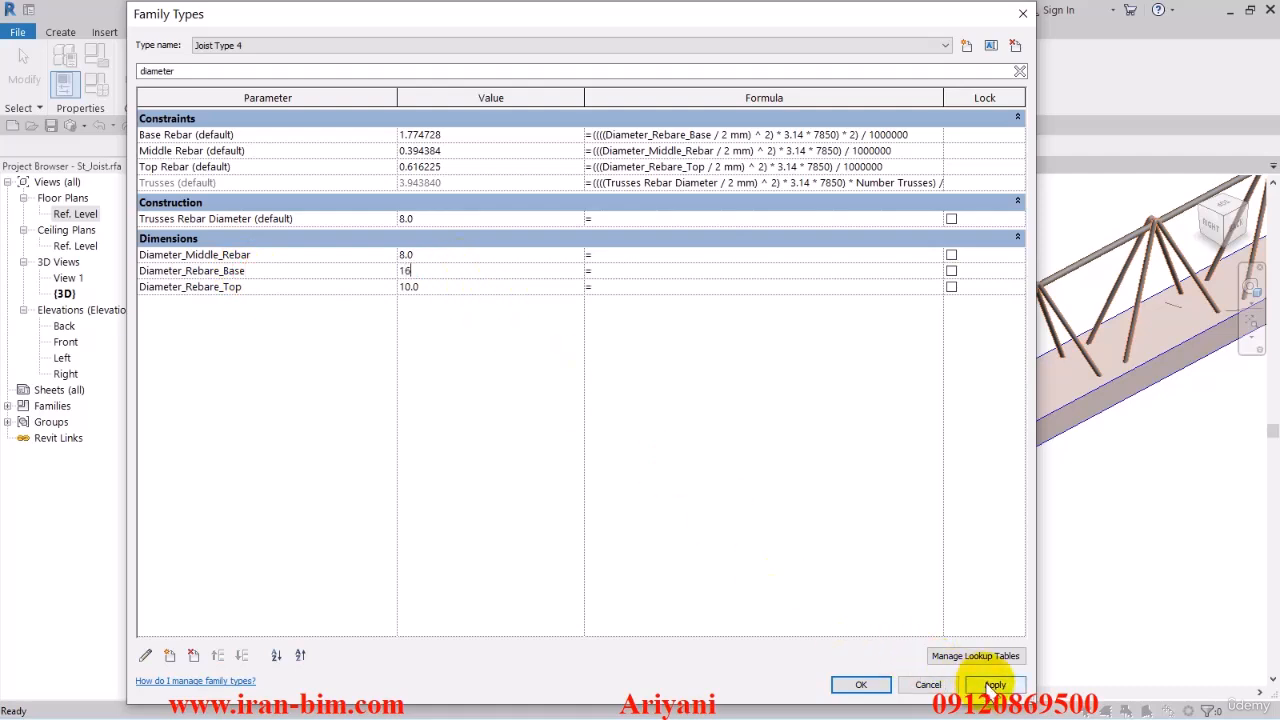
Set Diameter_Middle_Rebar to 14 and Diameter_Rebare_Top to 12 for Joist Type 4
click(416, 258)
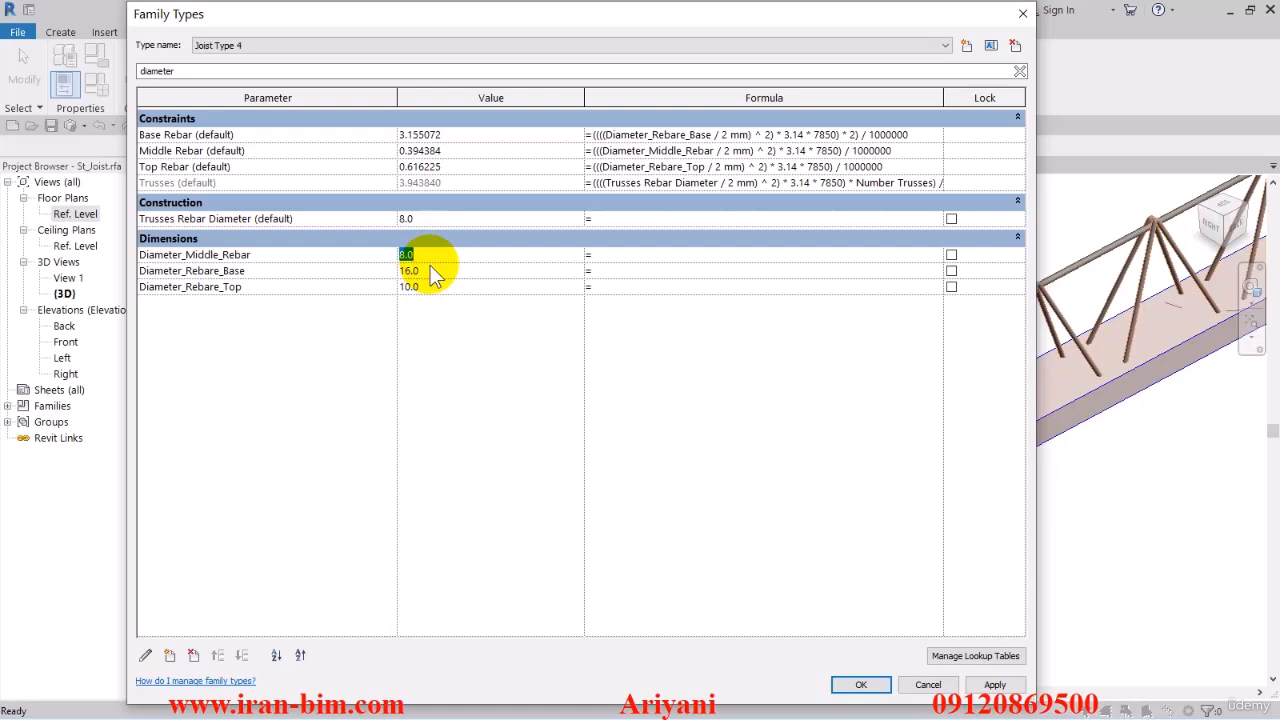
text(14)
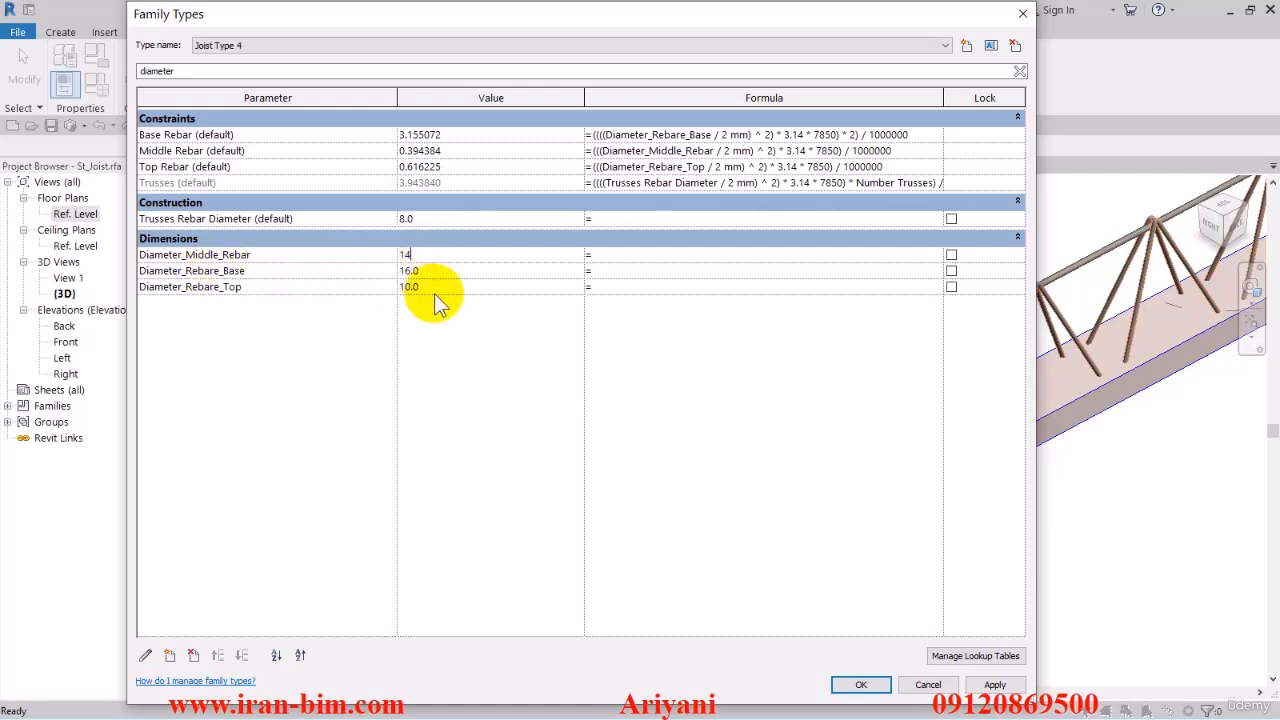
click(432, 289)
Filter the parameters by "dist" and set Distance Trusses to 12 for Joist Type 4
drag(266, 66, 112, 76)
key(BackSpace)
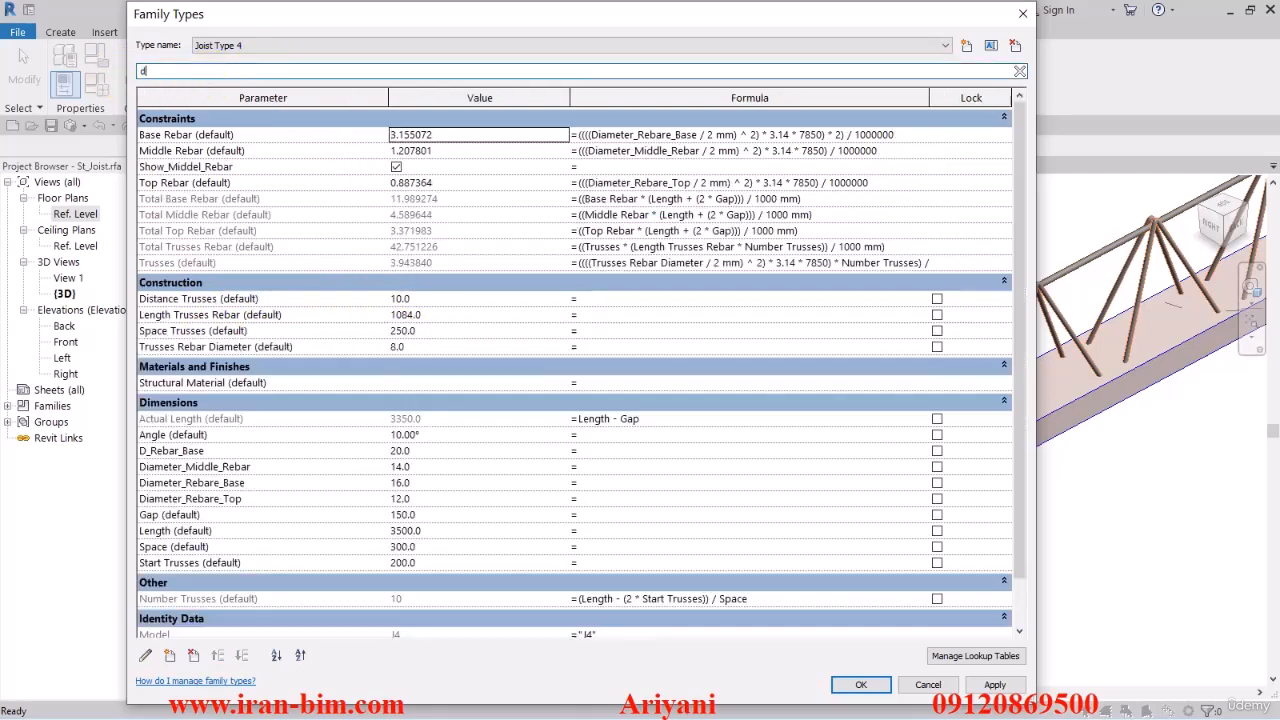
text(dst)
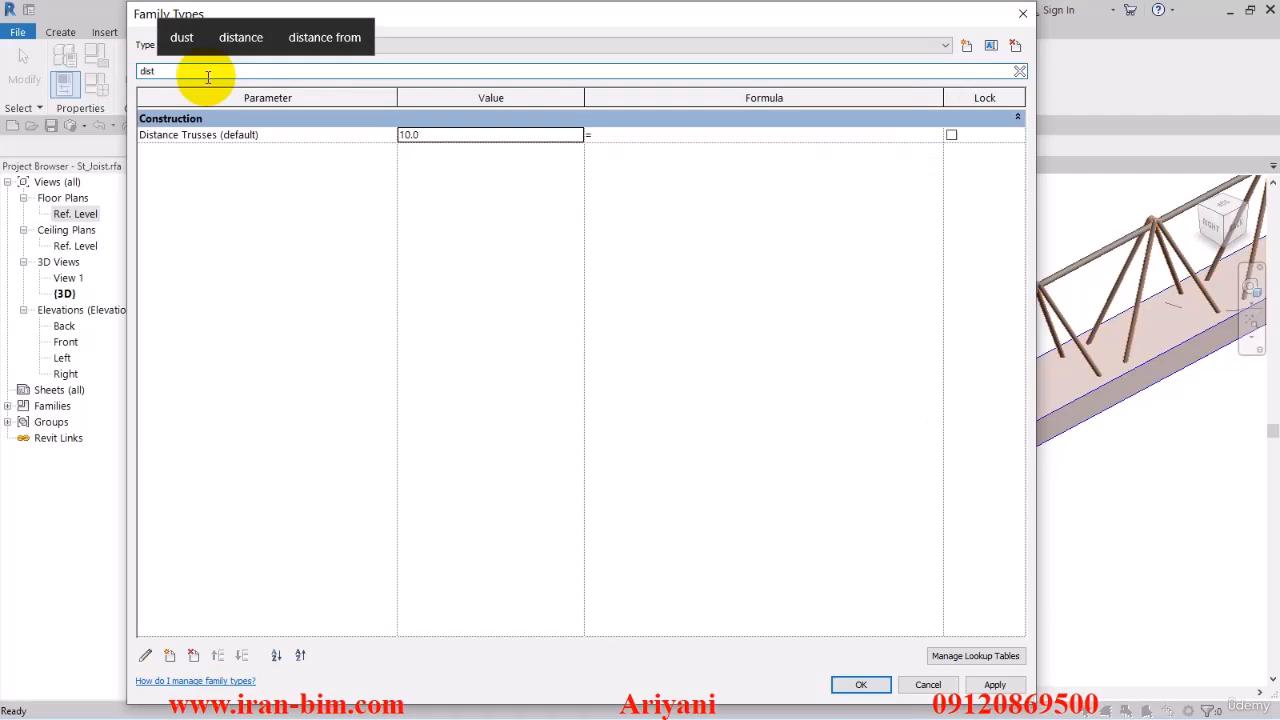
double_click(449, 135)
text(12)
Filter the parameters by "sho", turn off Show_Middel_Rebar for Joist Type 4 and accept the family types
click(214, 74)
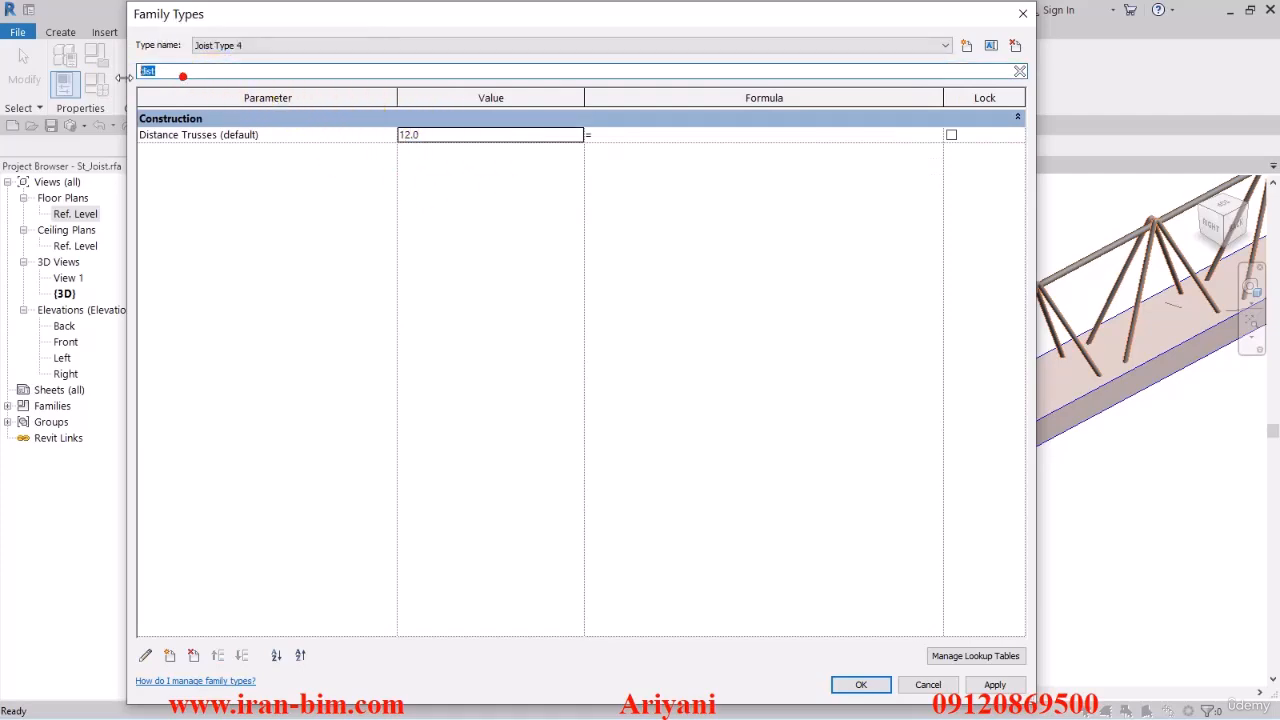
text(s)
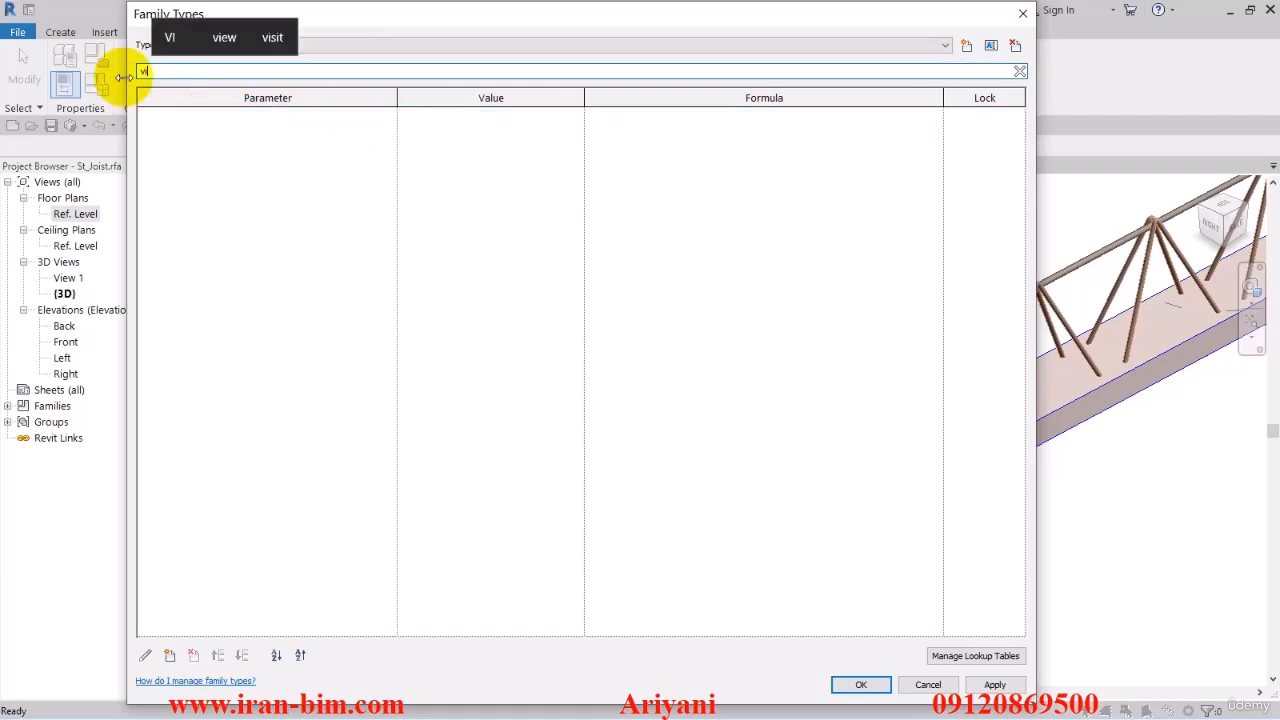
text(ho)
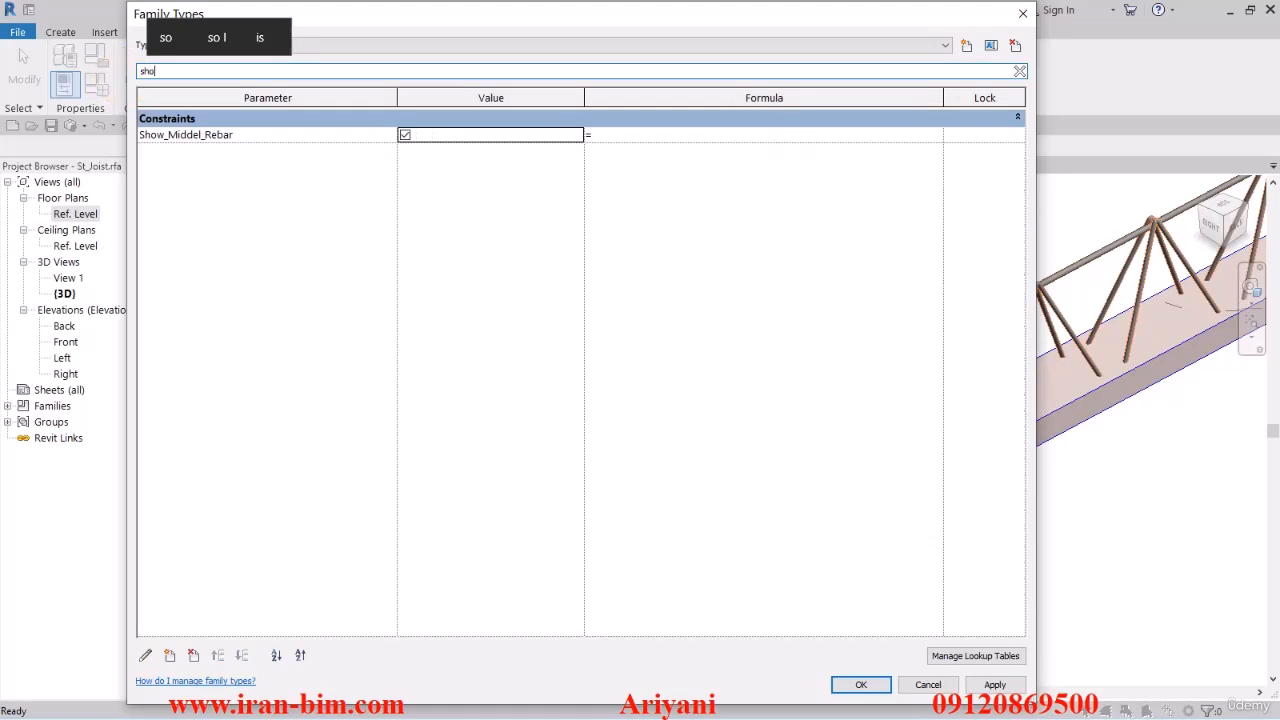
click(406, 136)
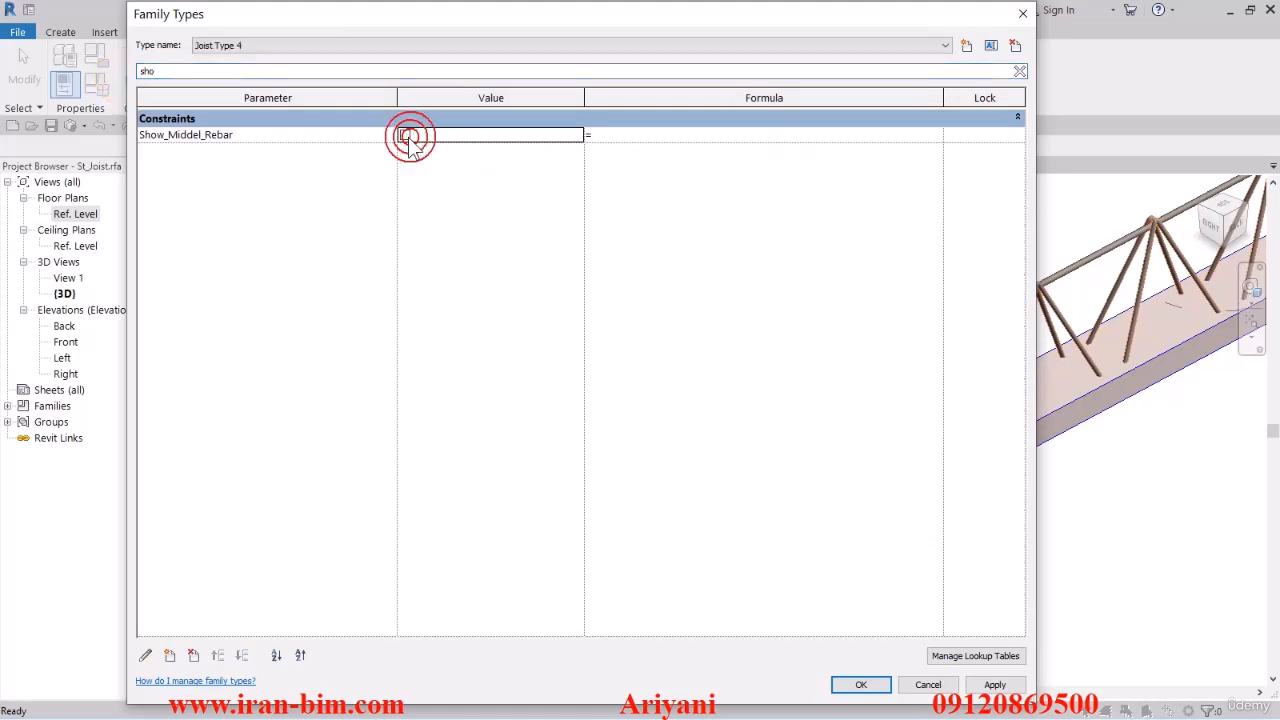
key(Return)
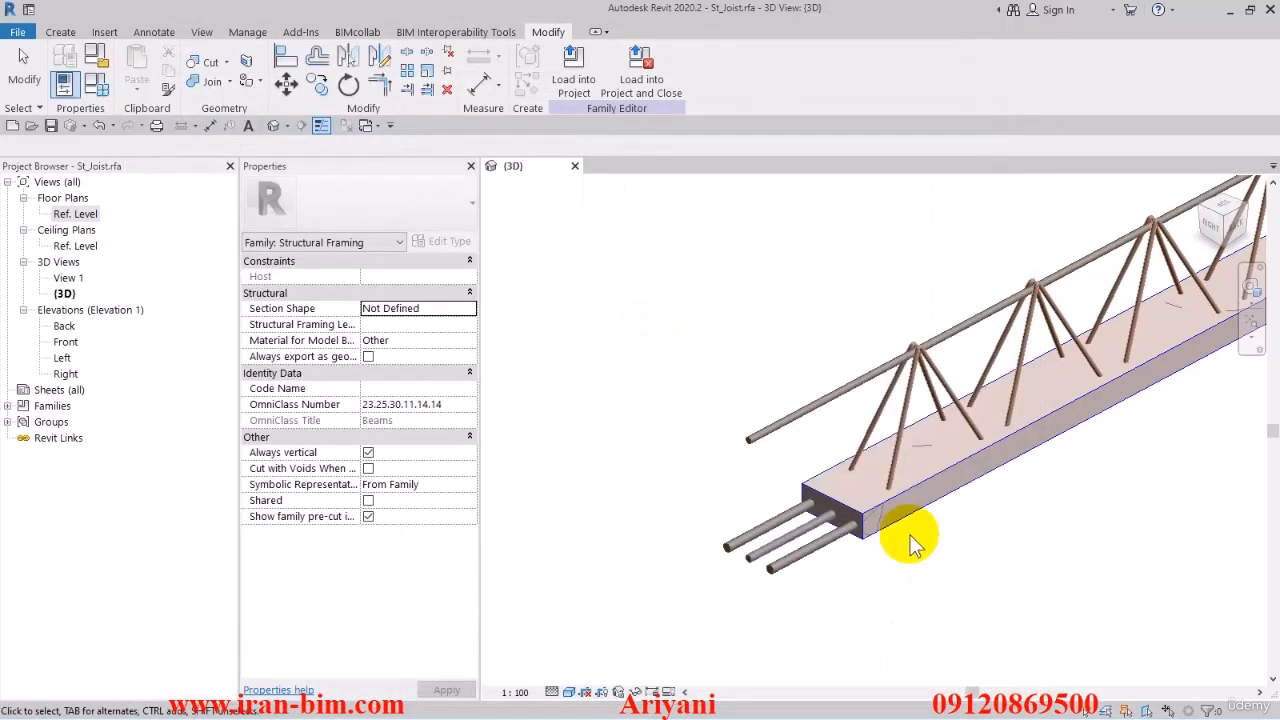
Turn on Preview Visibility in the 3D view to check the joist without its middle rebar
click(667, 691)
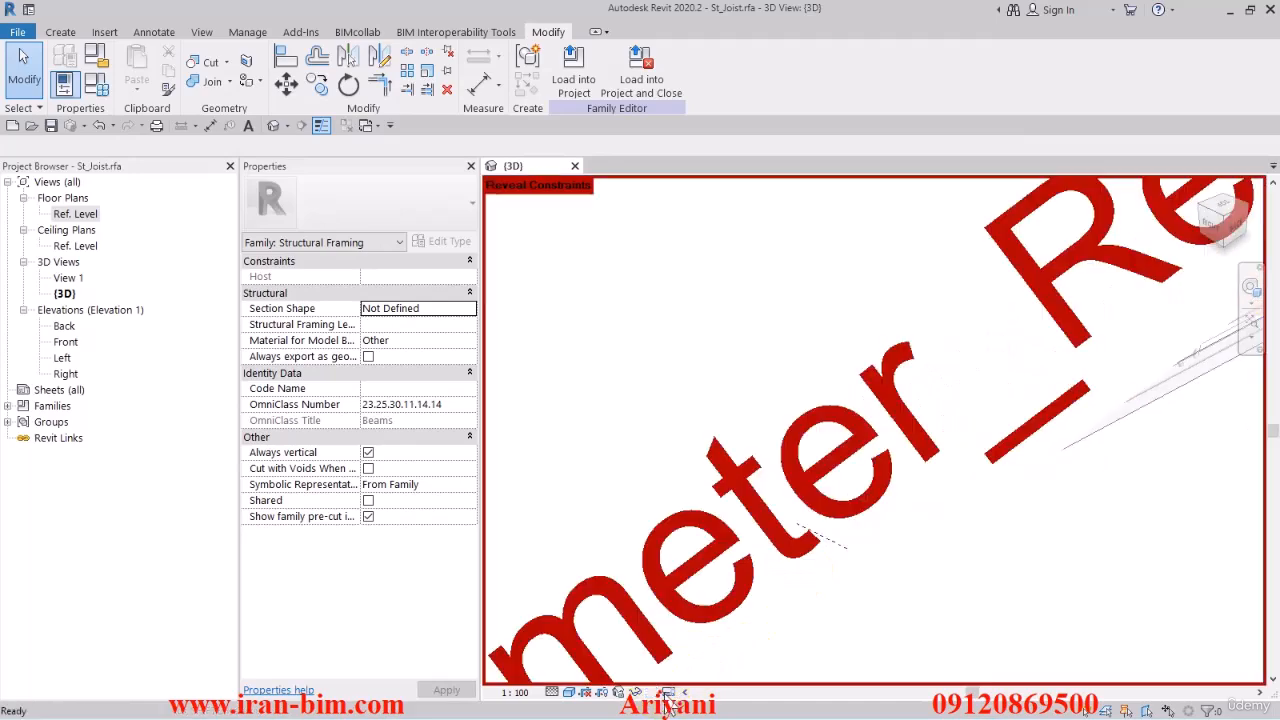
click(655, 690)
click(668, 691)
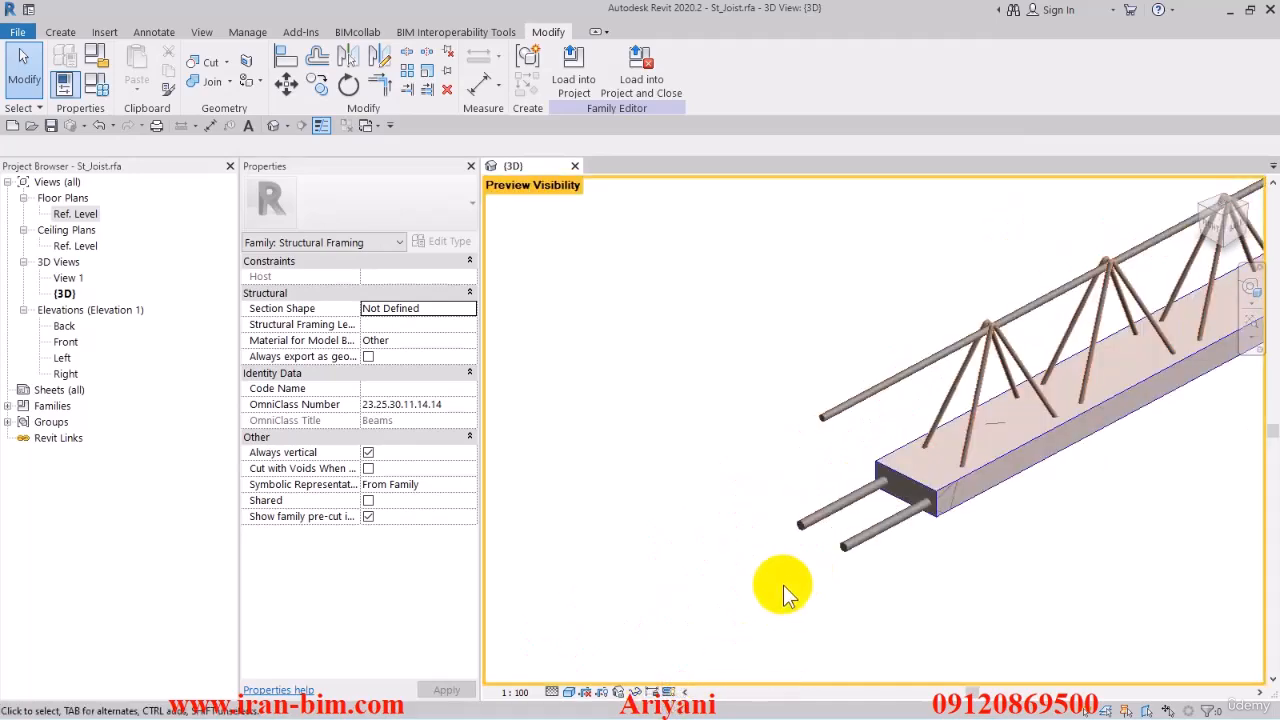
scroll(775, 570, up, 3)
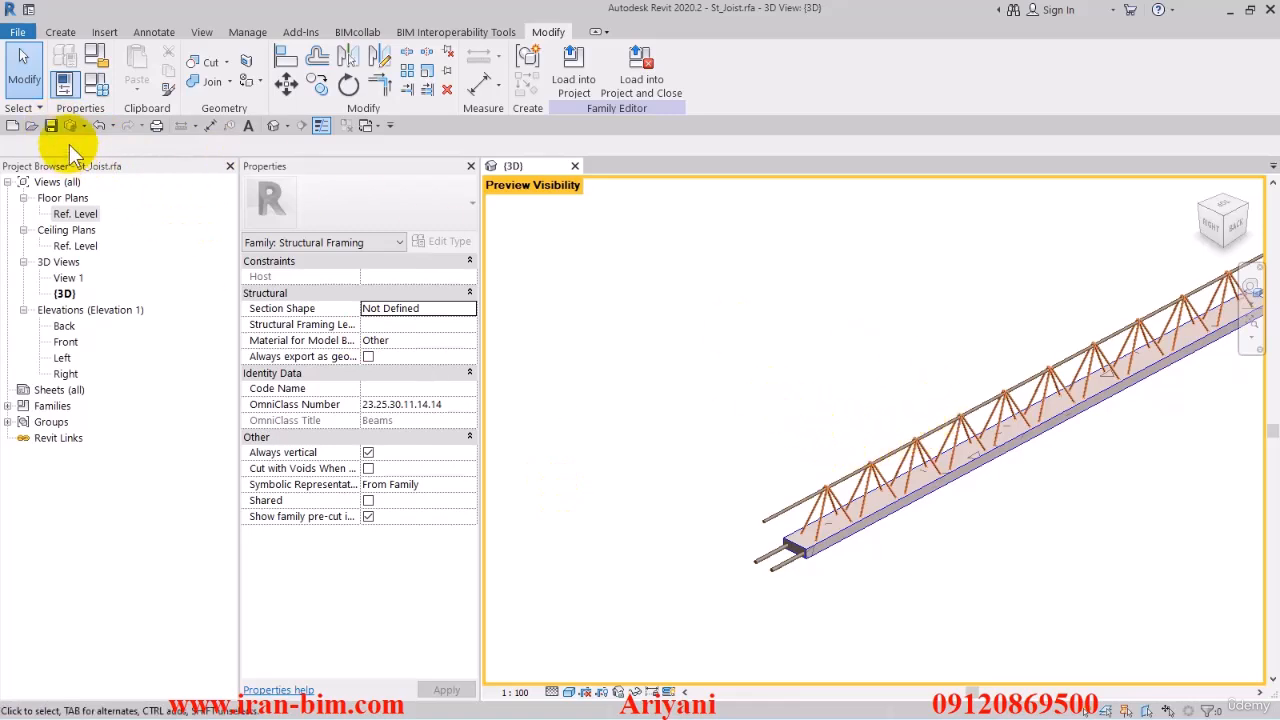
Create a new project from the structural template
click(12, 125)
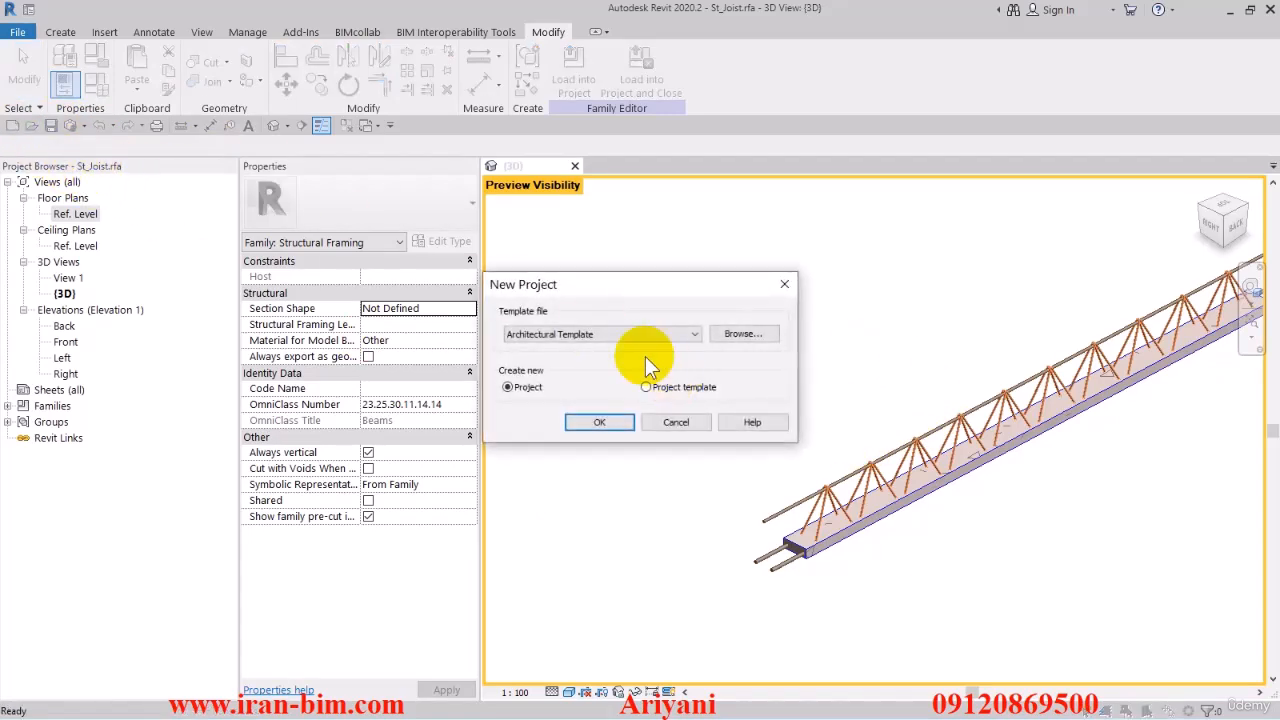
click(610, 334)
click(582, 369)
click(599, 423)
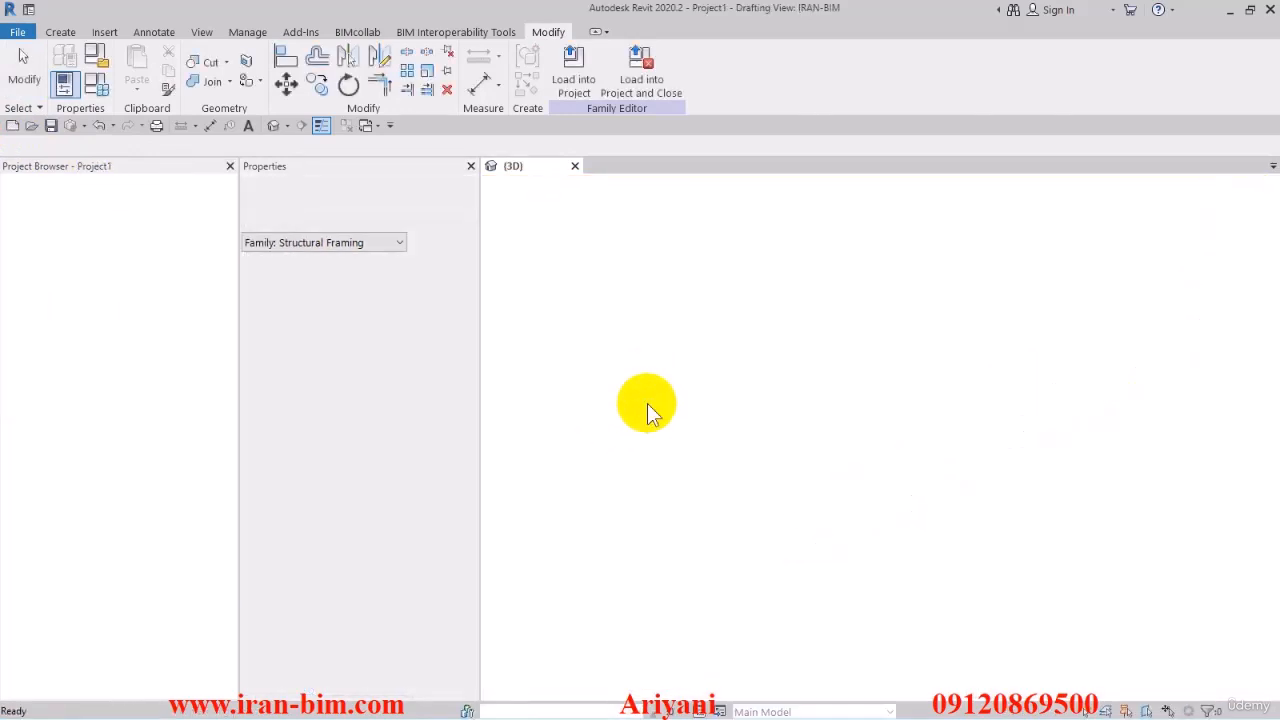
Open the Level 1 structural plan and start a structural column of type M_Concrete-Rectangular-Column 600 x 750mm
double_click(68, 213)
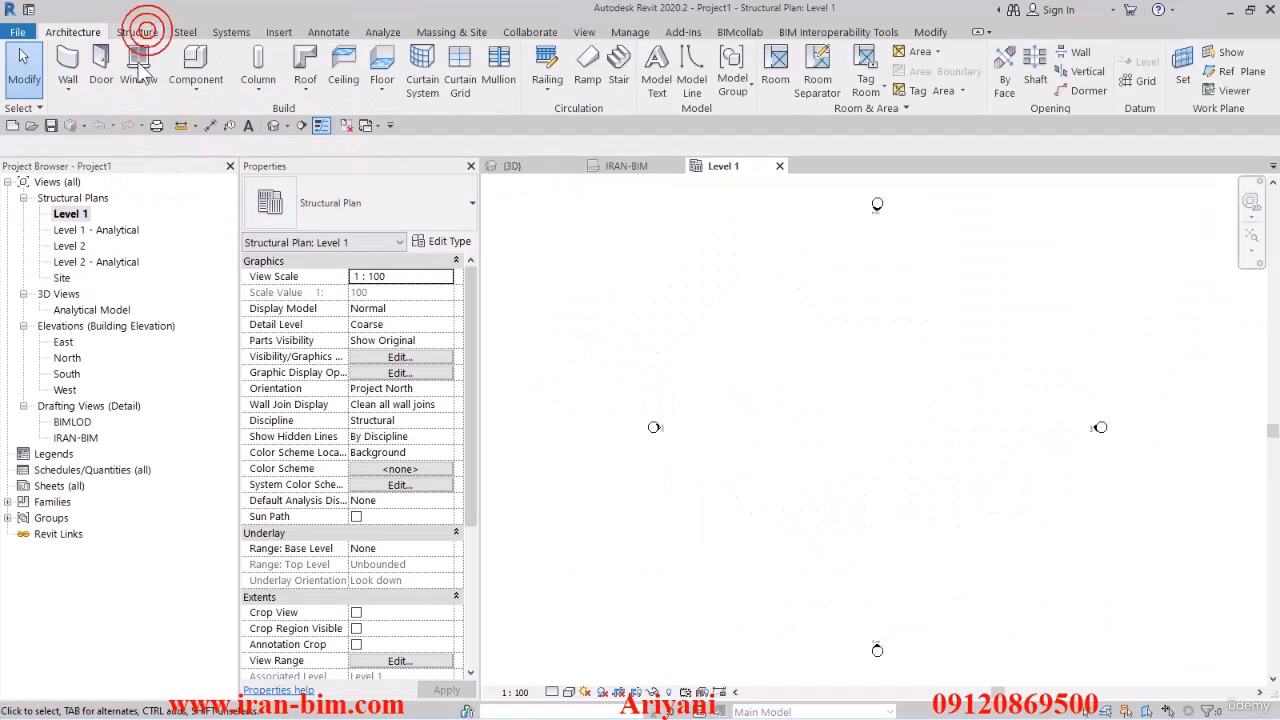
click(137, 31)
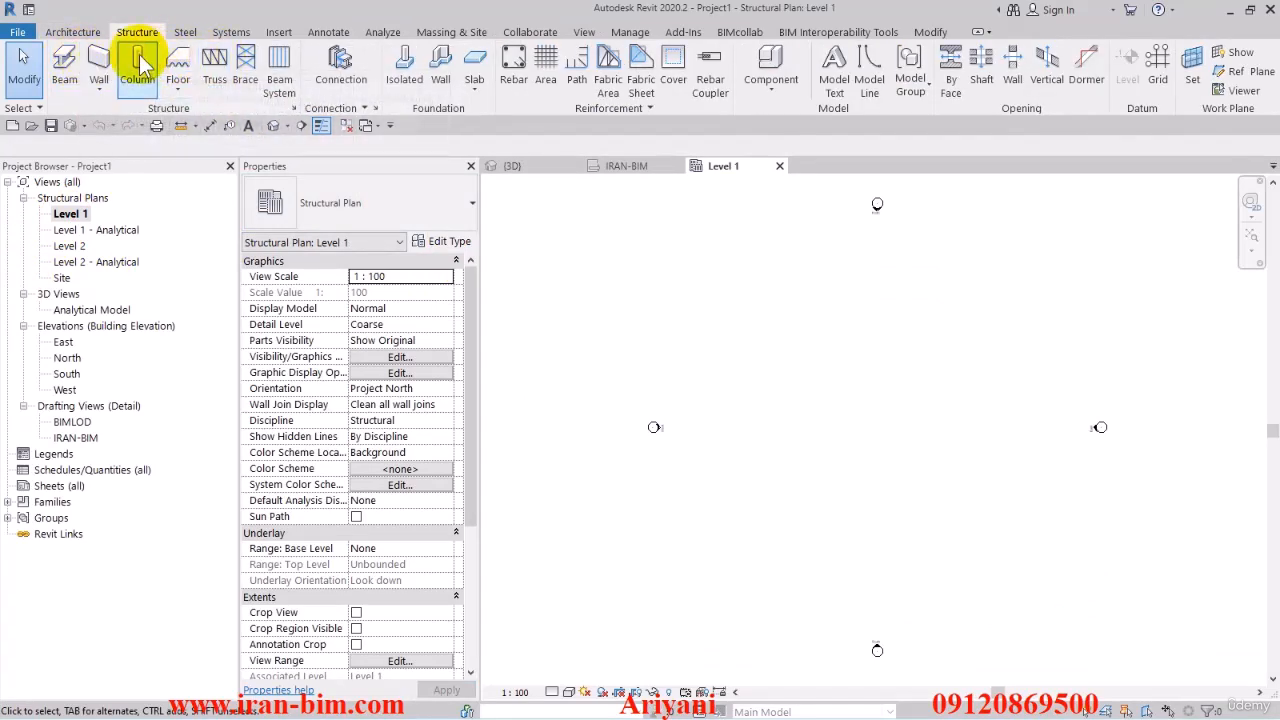
click(140, 65)
click(365, 203)
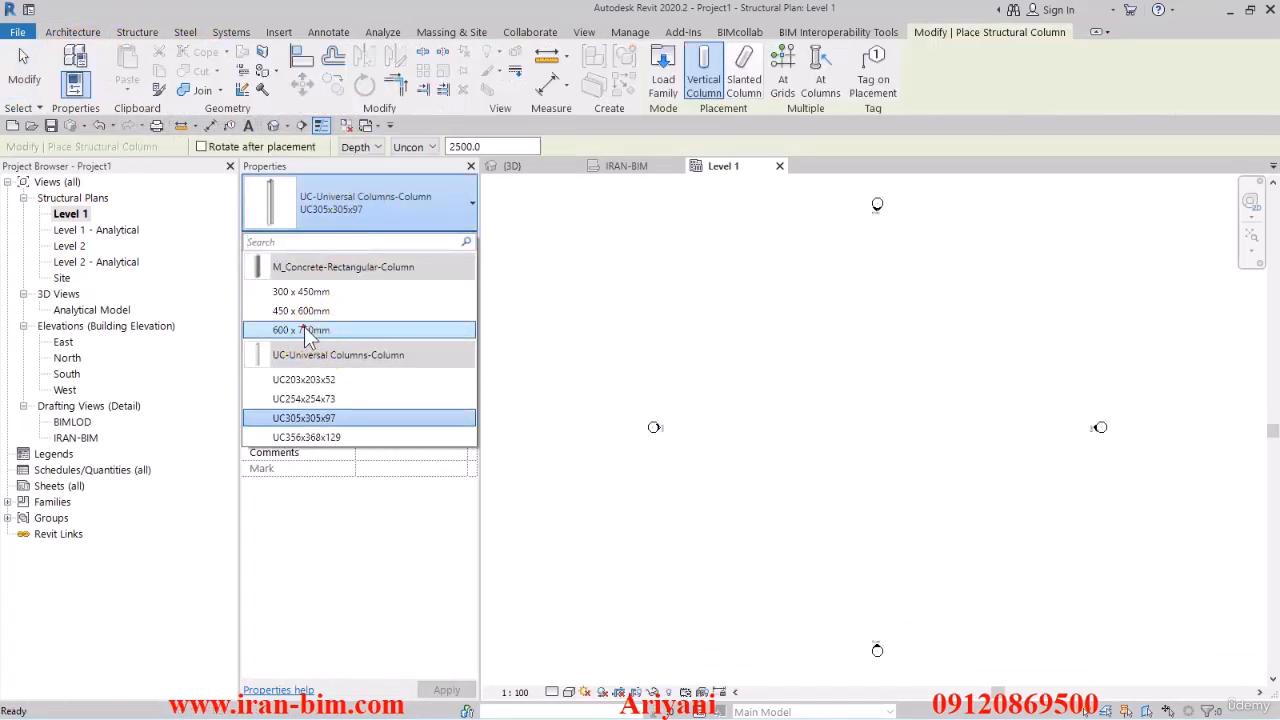
click(303, 330)
Set the column placement to Height with Level 2 as the top level
click(410, 147)
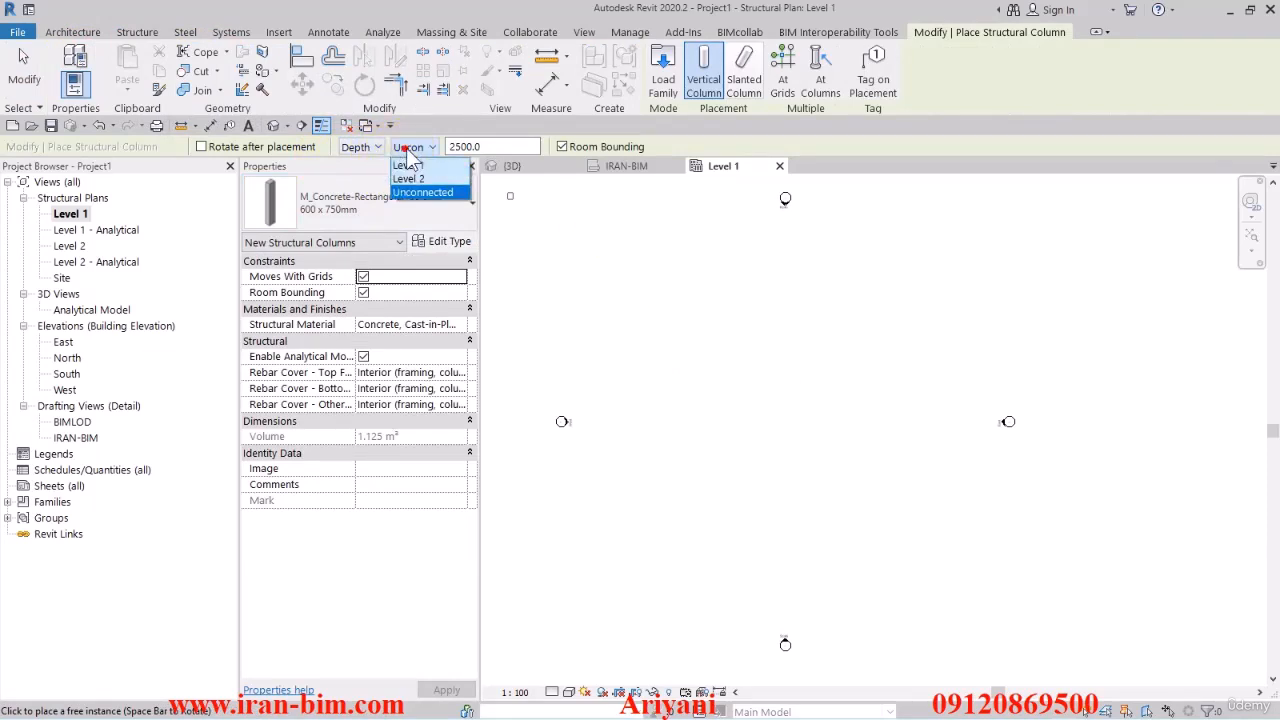
click(365, 147)
click(362, 164)
click(412, 147)
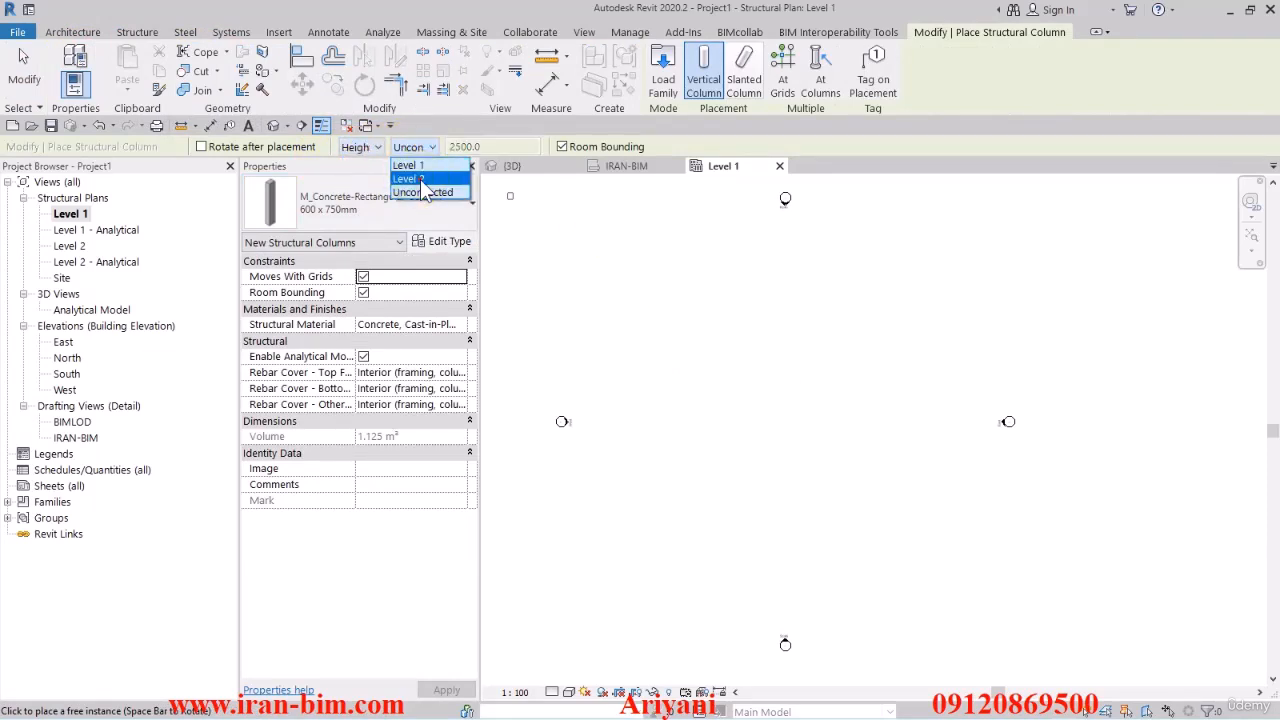
click(422, 180)
Place six 600 x 750mm concrete columns in three rows of two, making a shorter upper bay and a longer lower bay
click(711, 397)
click(774, 398)
click(775, 440)
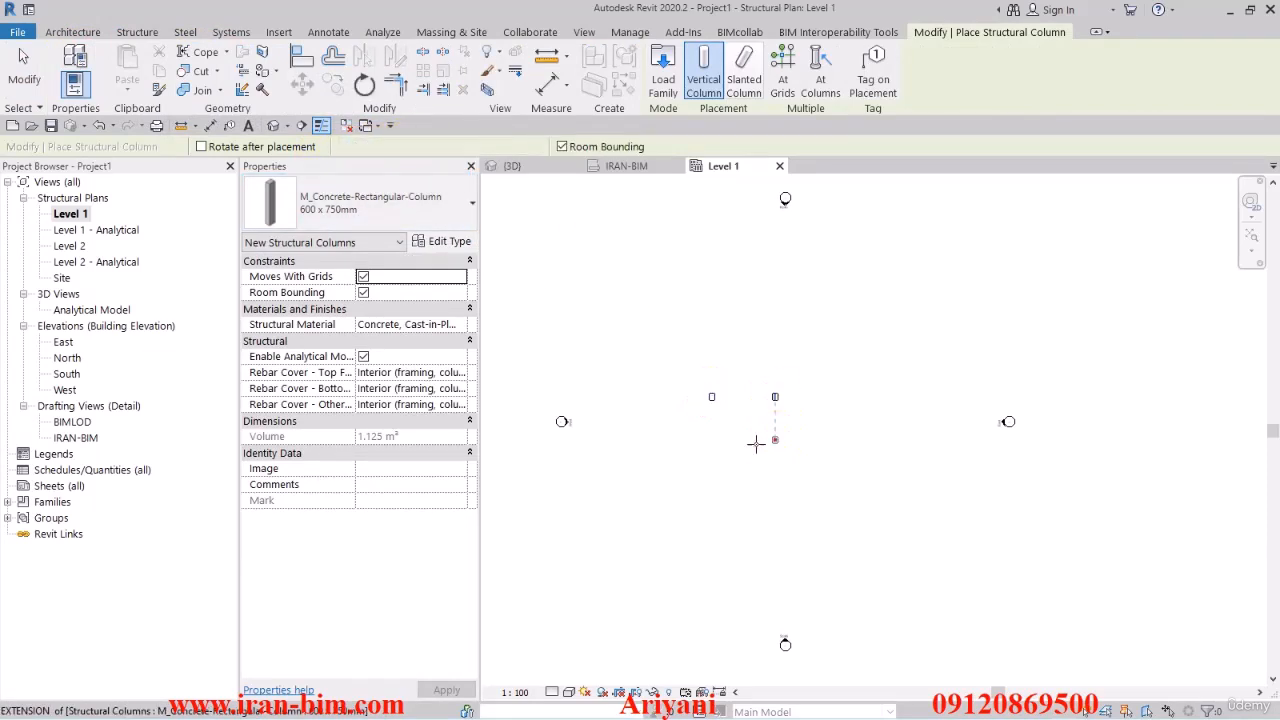
click(711, 440)
click(711, 500)
click(774, 500)
On the Level 2 structural plan, place an M_Concrete-Rectangular Beam 400 x 800mm between the two upper columns
double_click(68, 246)
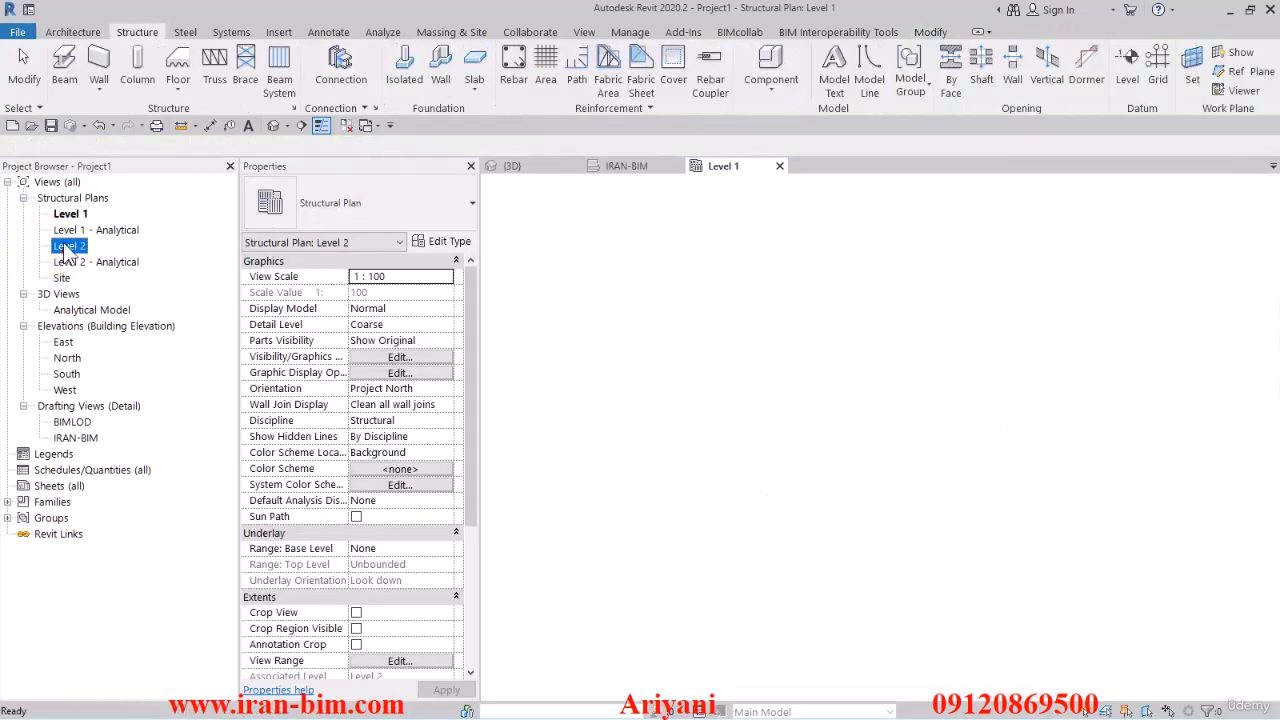
click(66, 70)
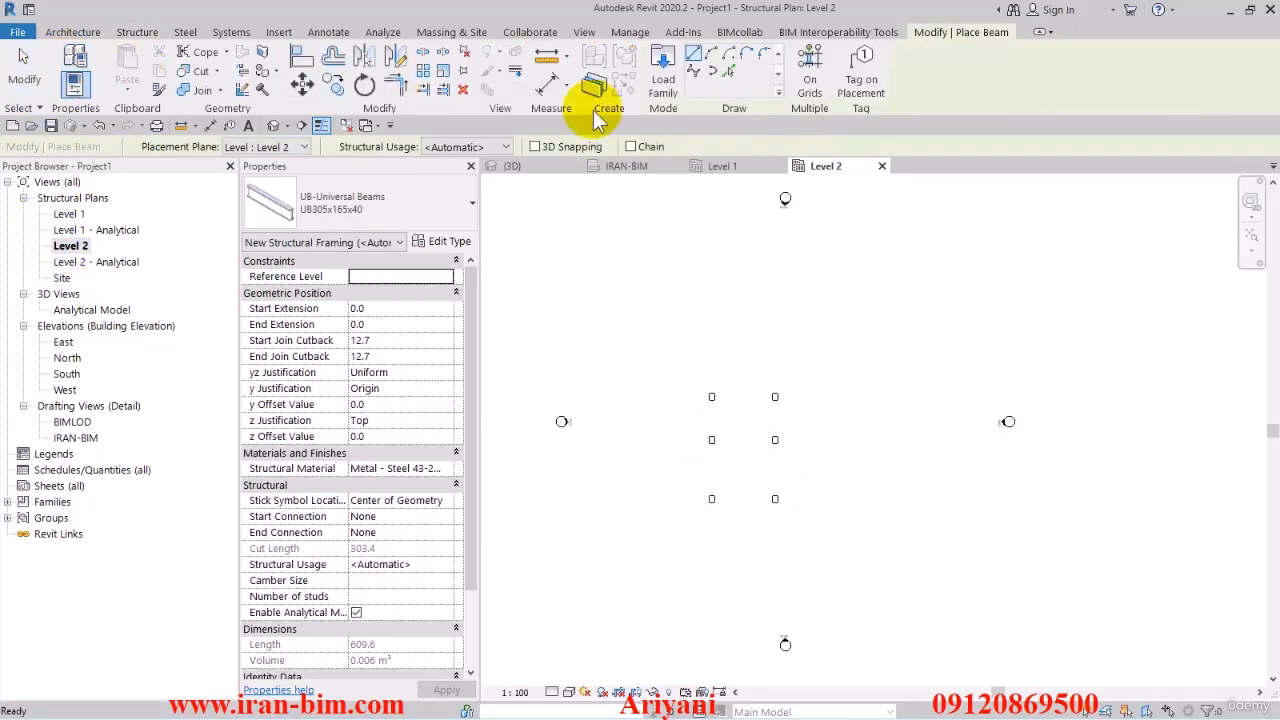
click(389, 209)
click(331, 316)
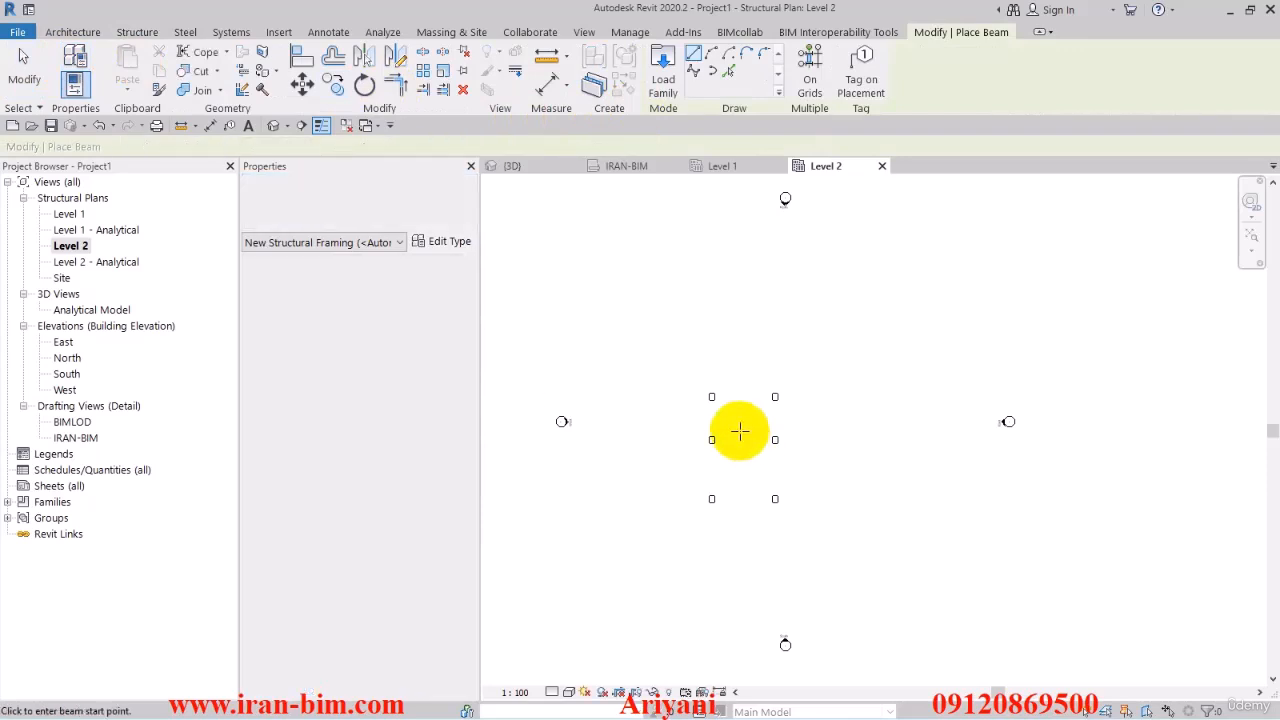
click(696, 370)
click(821, 370)
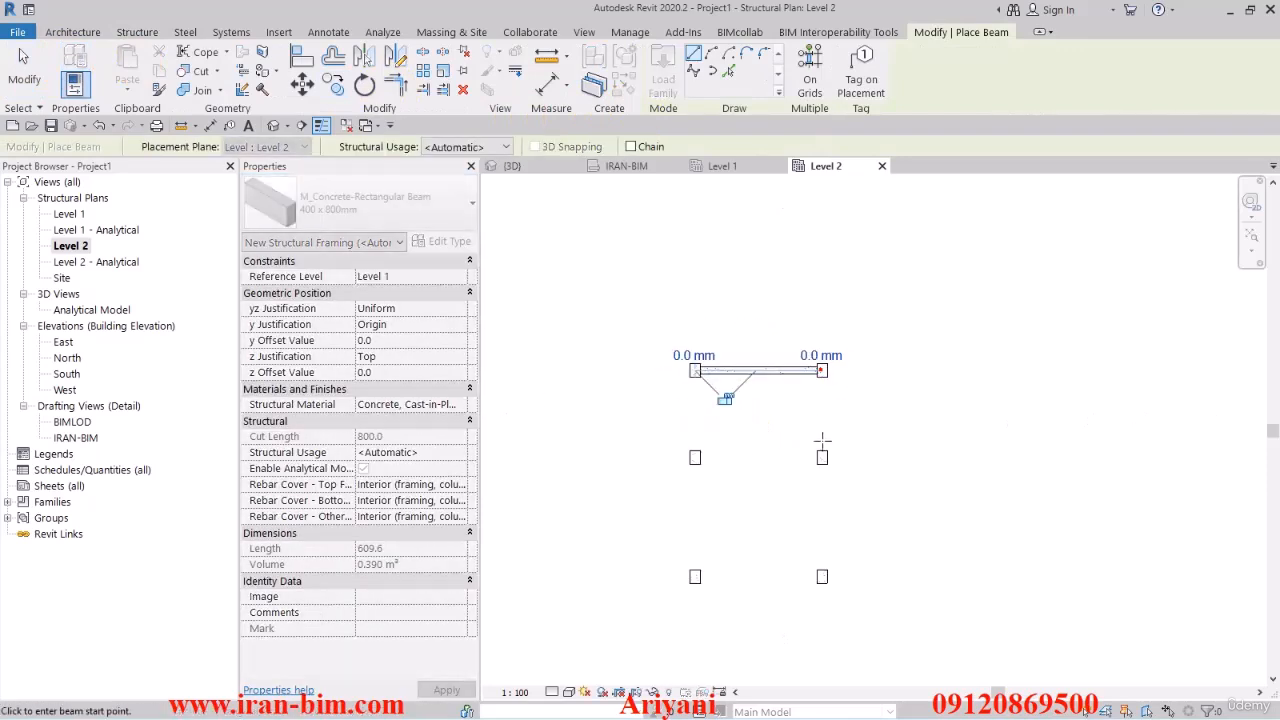
Enable Chain and draw the remaining three concrete beams around the upper bay from column to column, finishing the chain
click(631, 146)
click(822, 370)
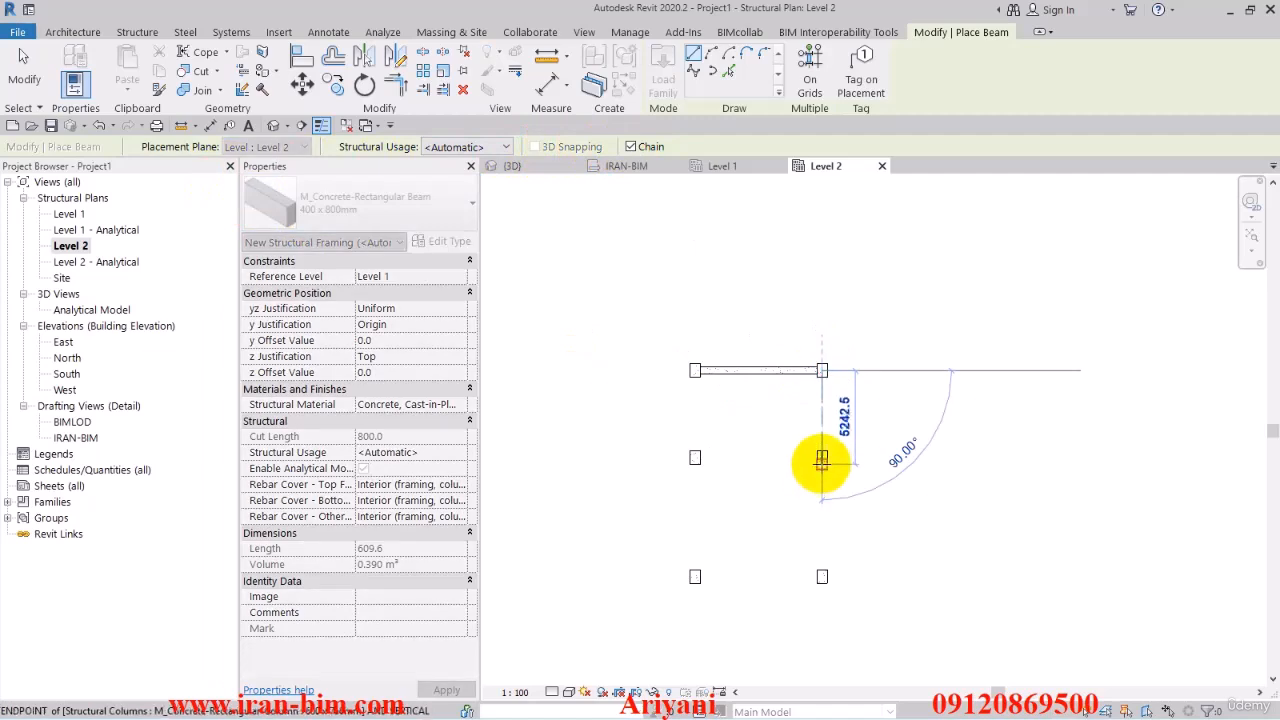
click(822, 457)
click(695, 370)
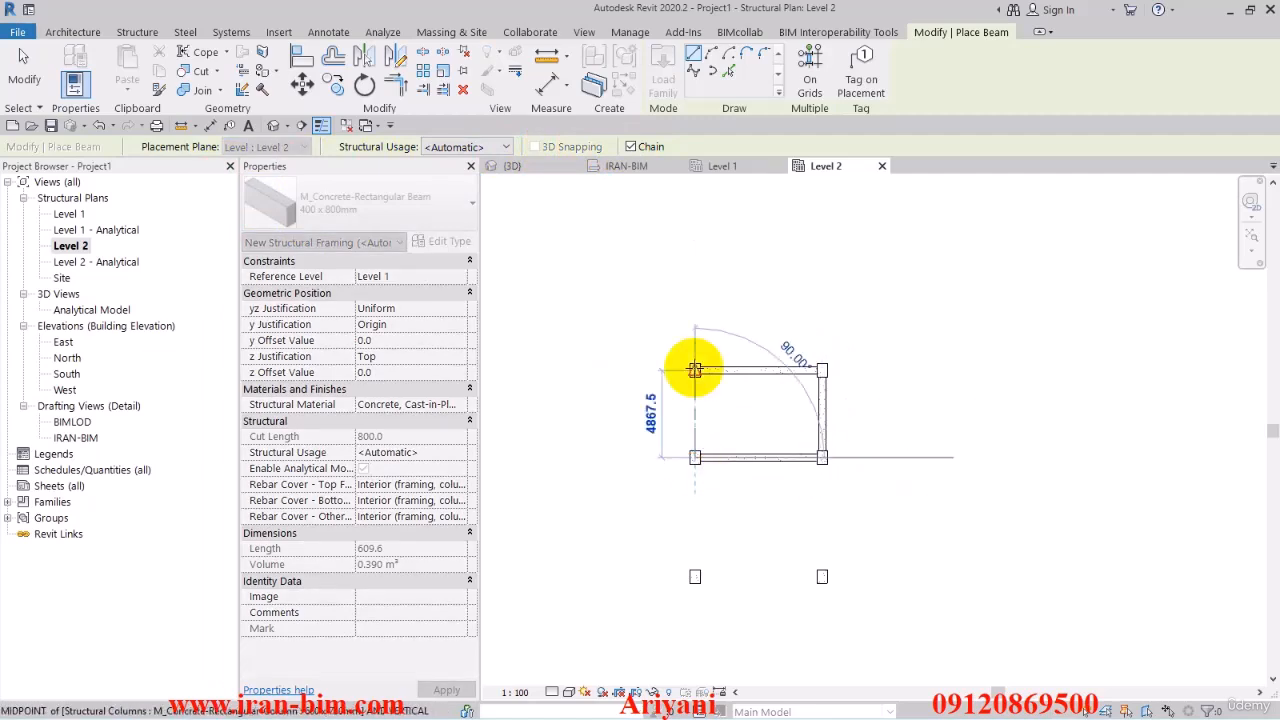
right_click(657, 345)
click(682, 358)
Draw three chained concrete beams around the lower bay, from one middle column to the other, and end beam placement
click(695, 458)
click(695, 576)
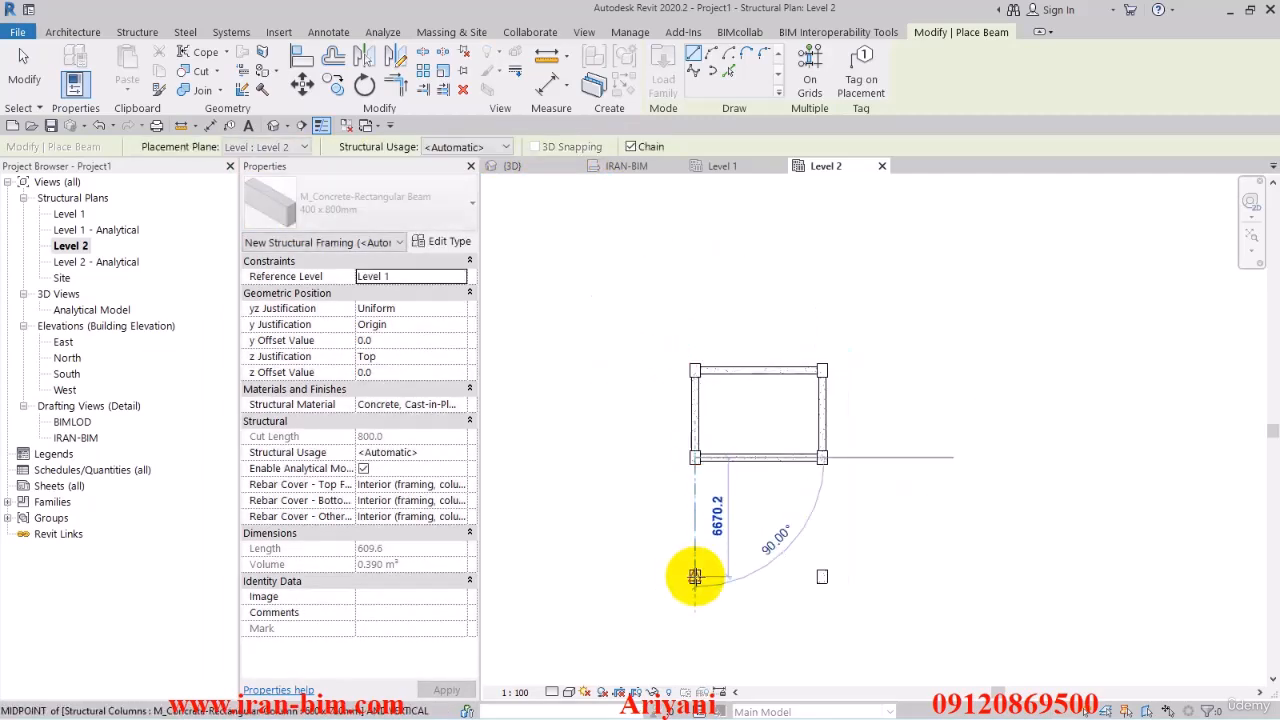
click(822, 576)
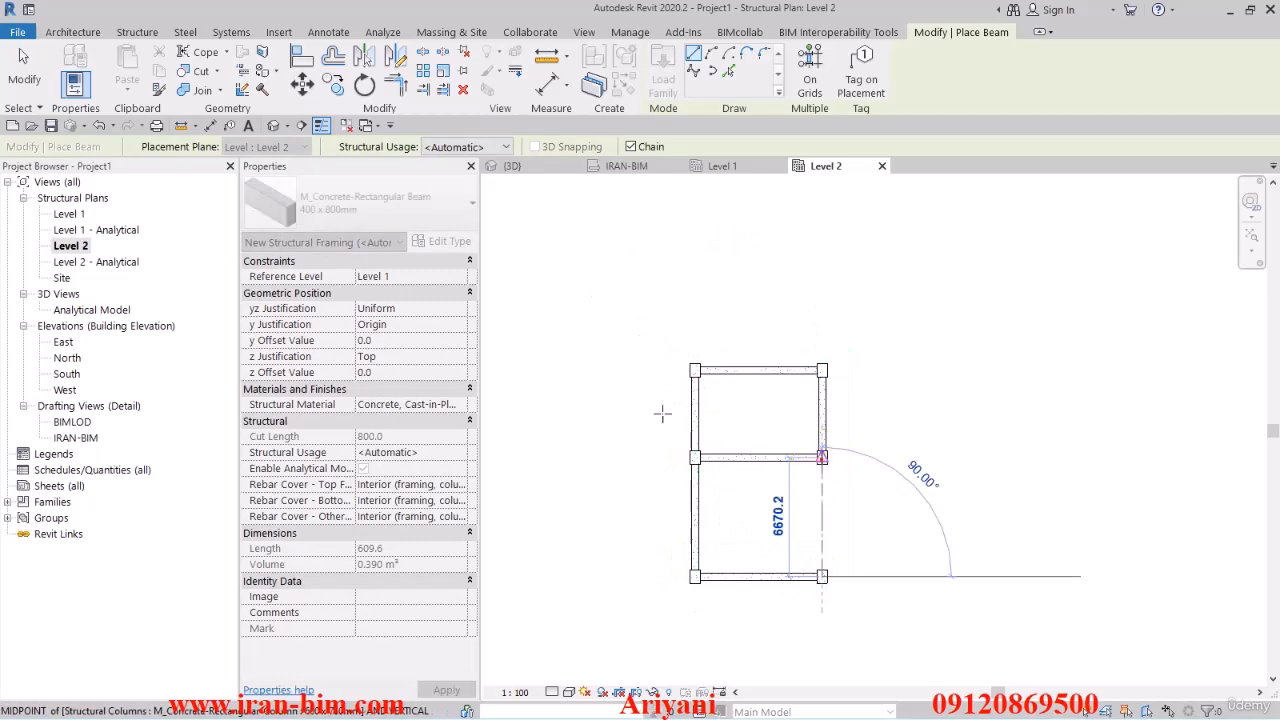
click(24, 72)
Close the inactive views and load the St_Joist family into the structural project
scroll(540, 285, up, 2)
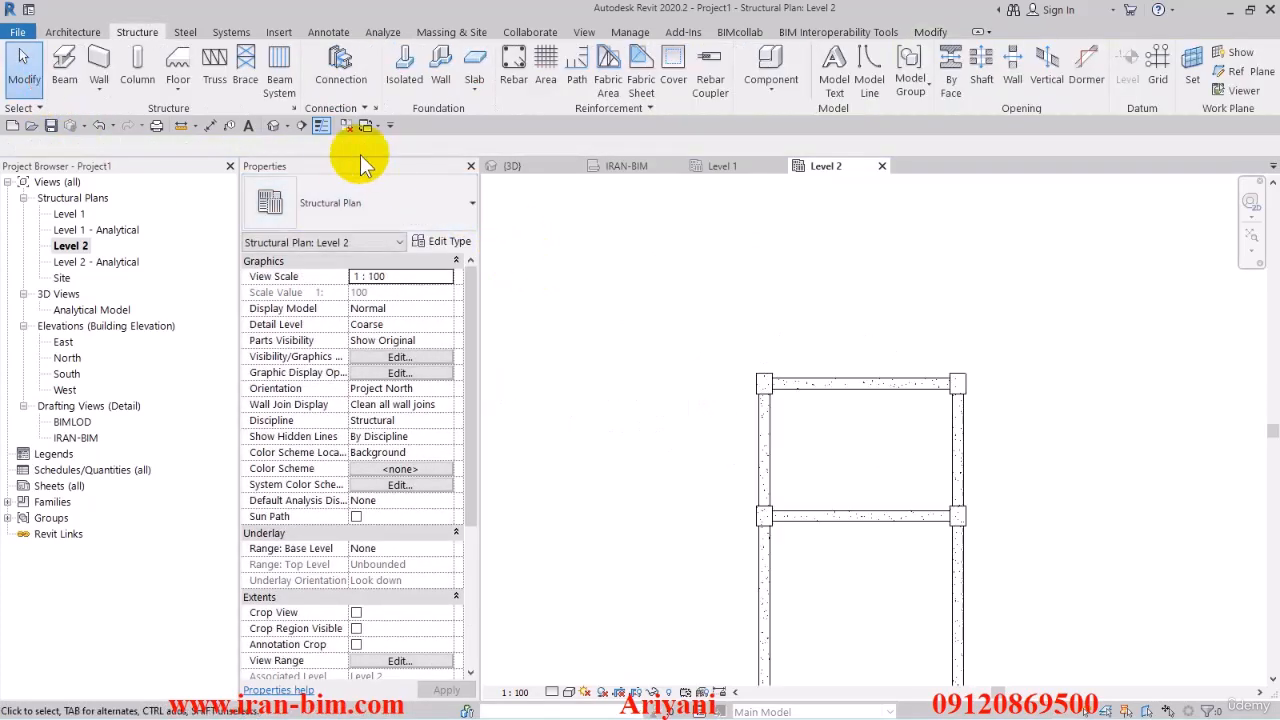
click(351, 125)
click(533, 165)
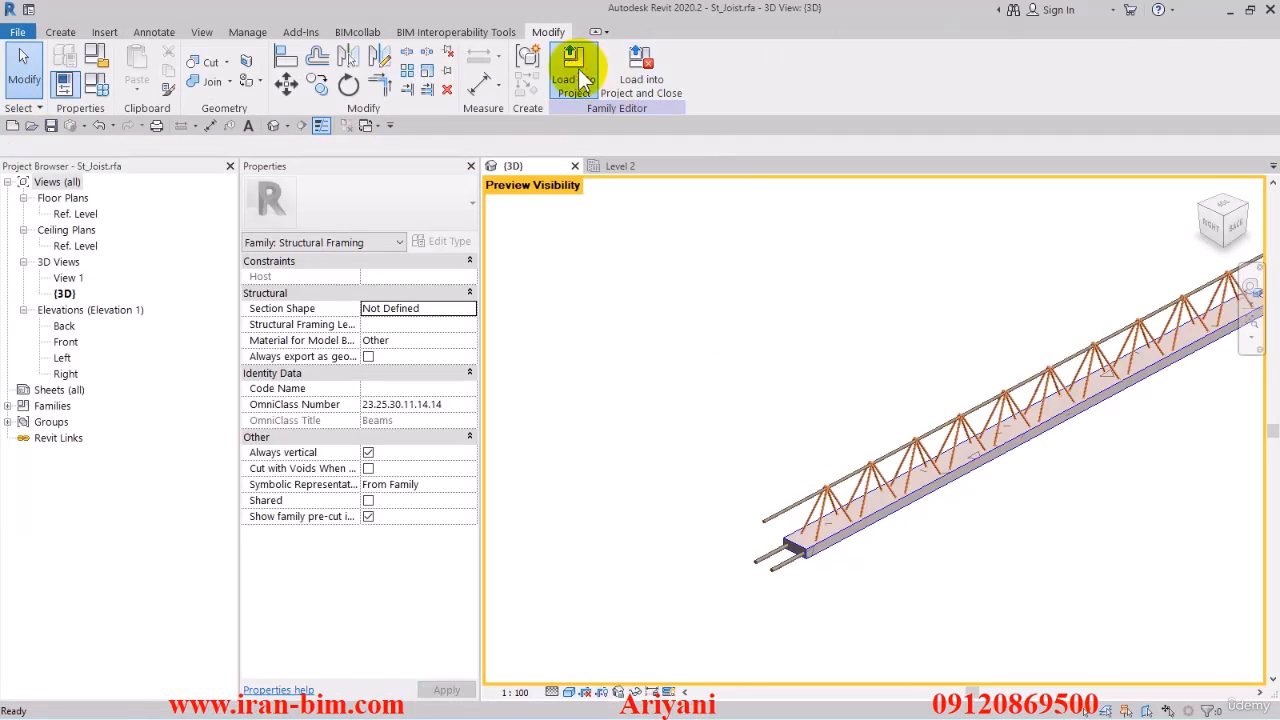
click(576, 76)
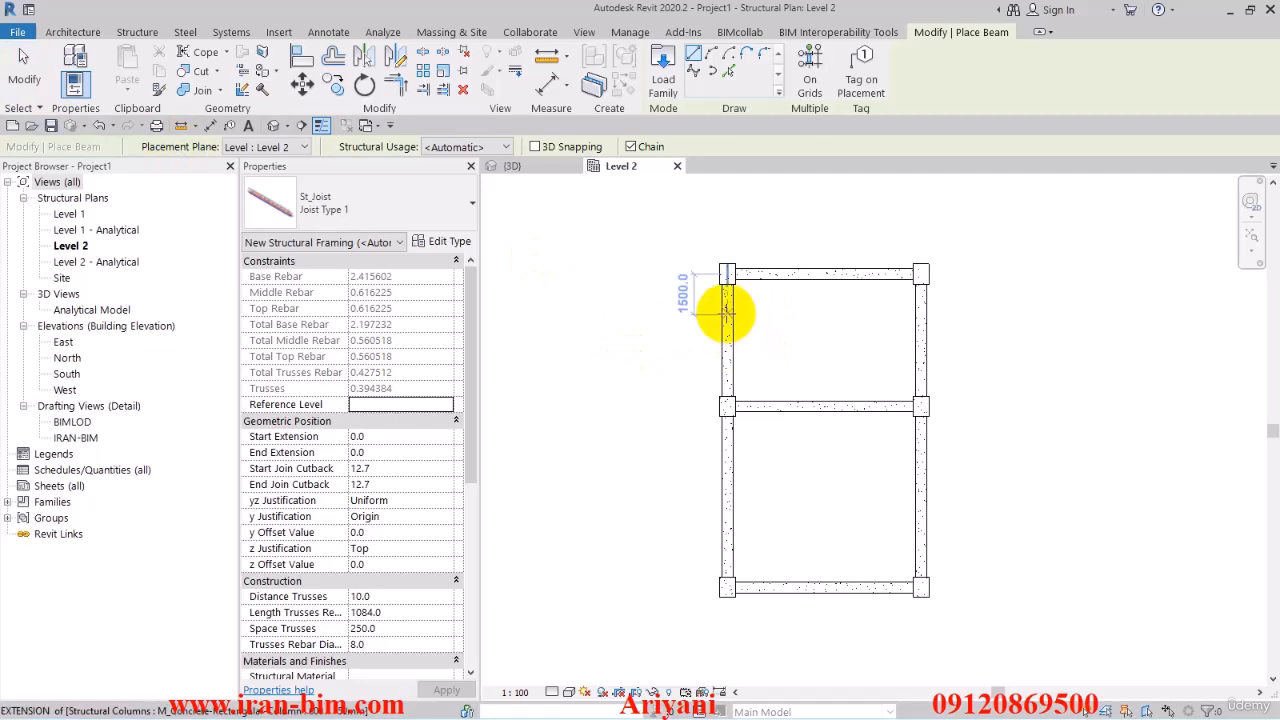
Place one Joist Type 1 across the upper bay between the side beams, about 1500 mm below the upper columns' centreline
click(727, 312)
click(920, 312)
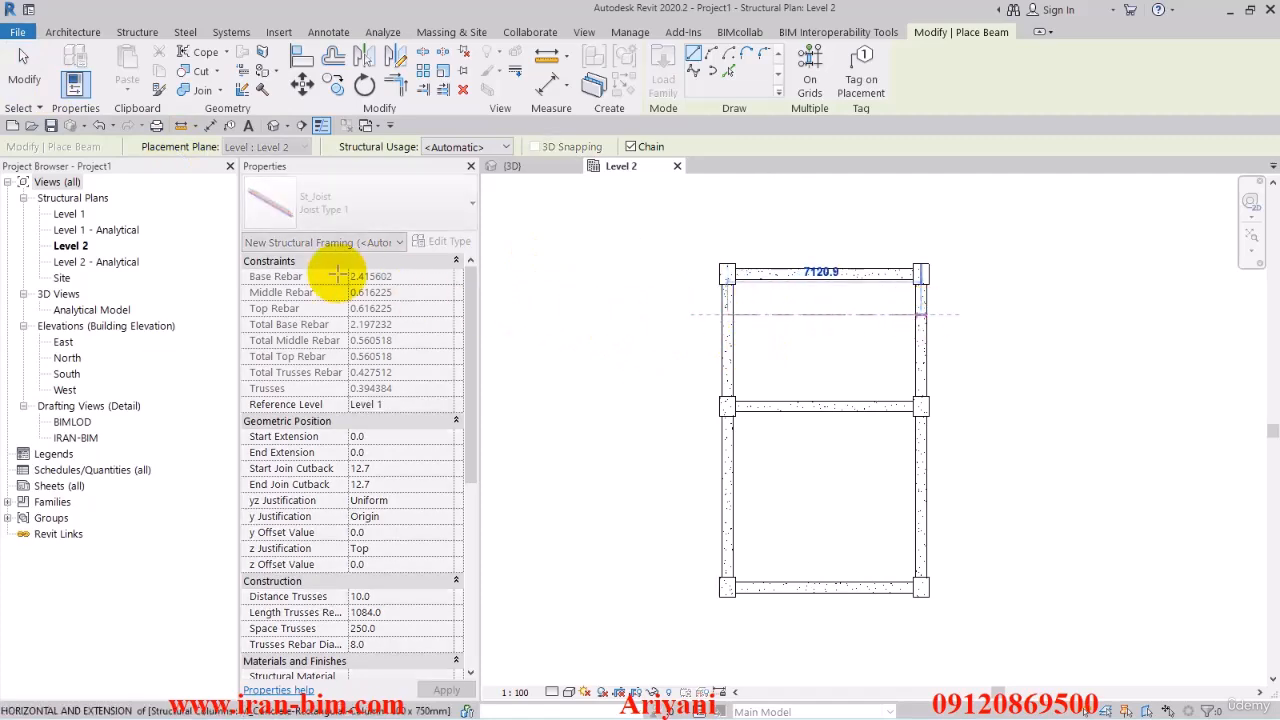
click(24, 70)
scroll(792, 312, up, 2)
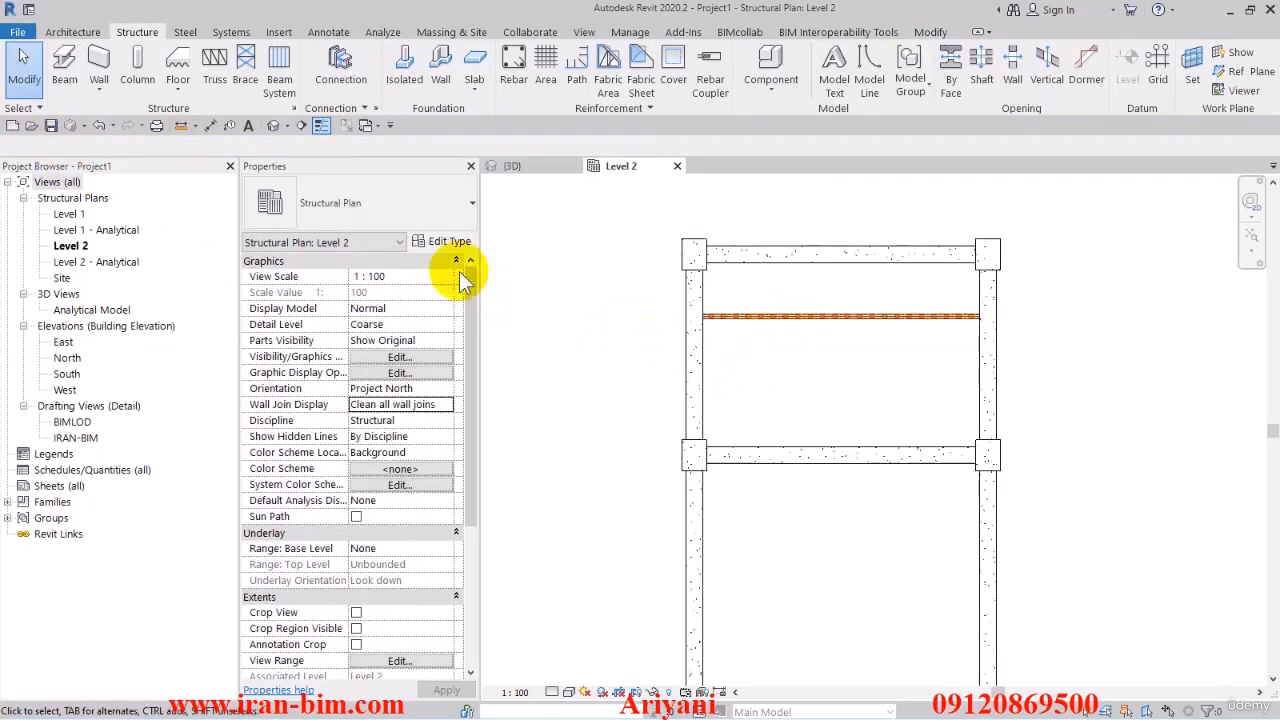
Examine the placed joist and its truss bars up close in the default 3D view
click(273, 125)
scroll(826, 388, up, 5)
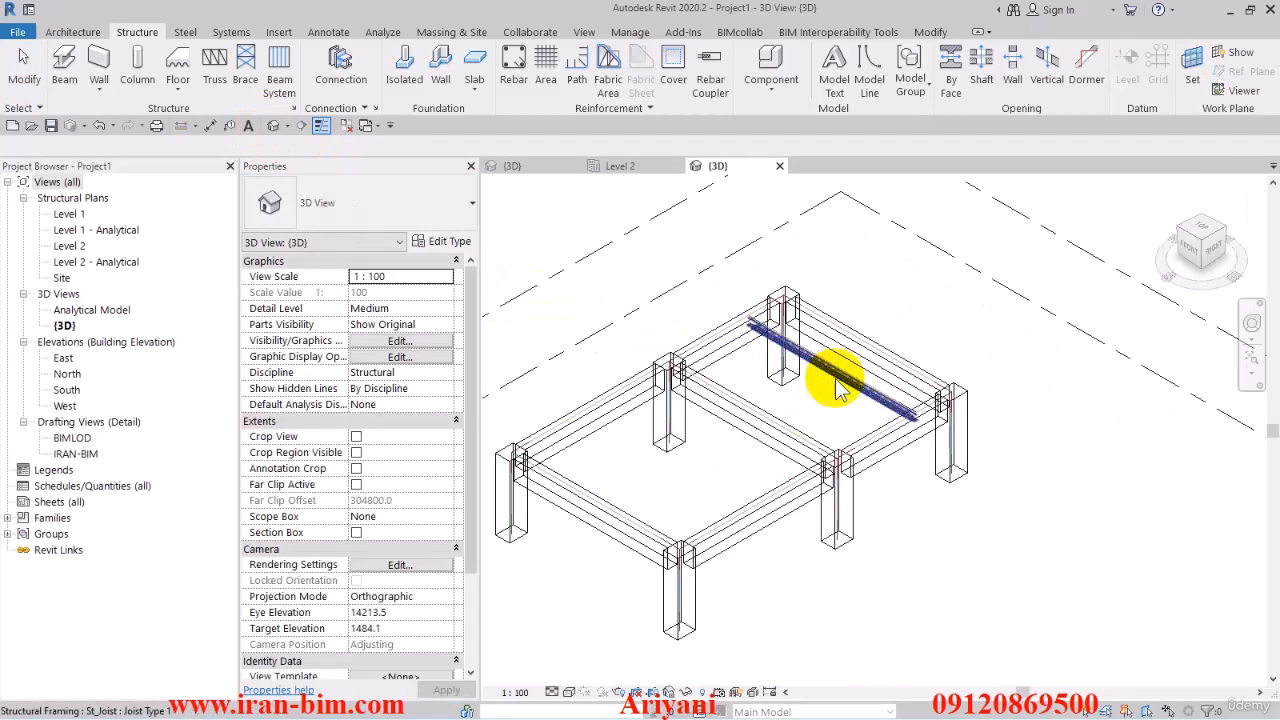
scroll(797, 390, up, 3)
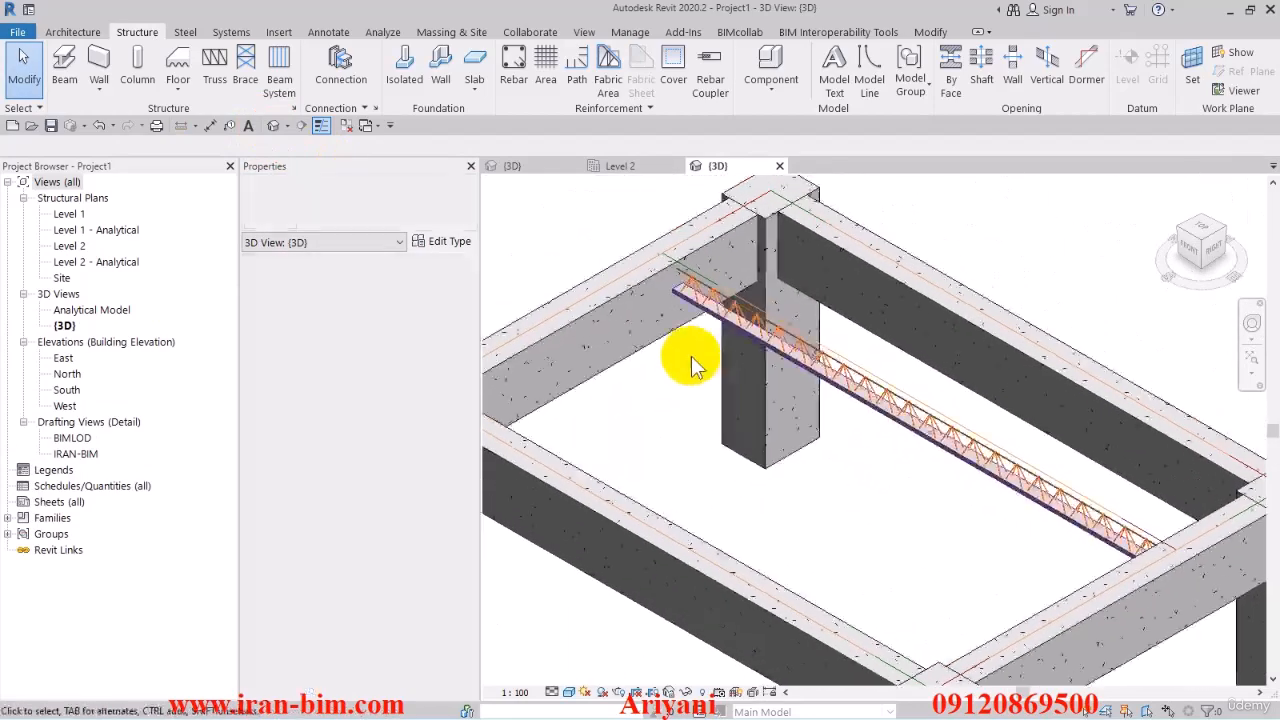
click(688, 292)
shift+middle_drag(686, 380, 975, 435)
key(Escape)
scroll(880, 480, up, 6)
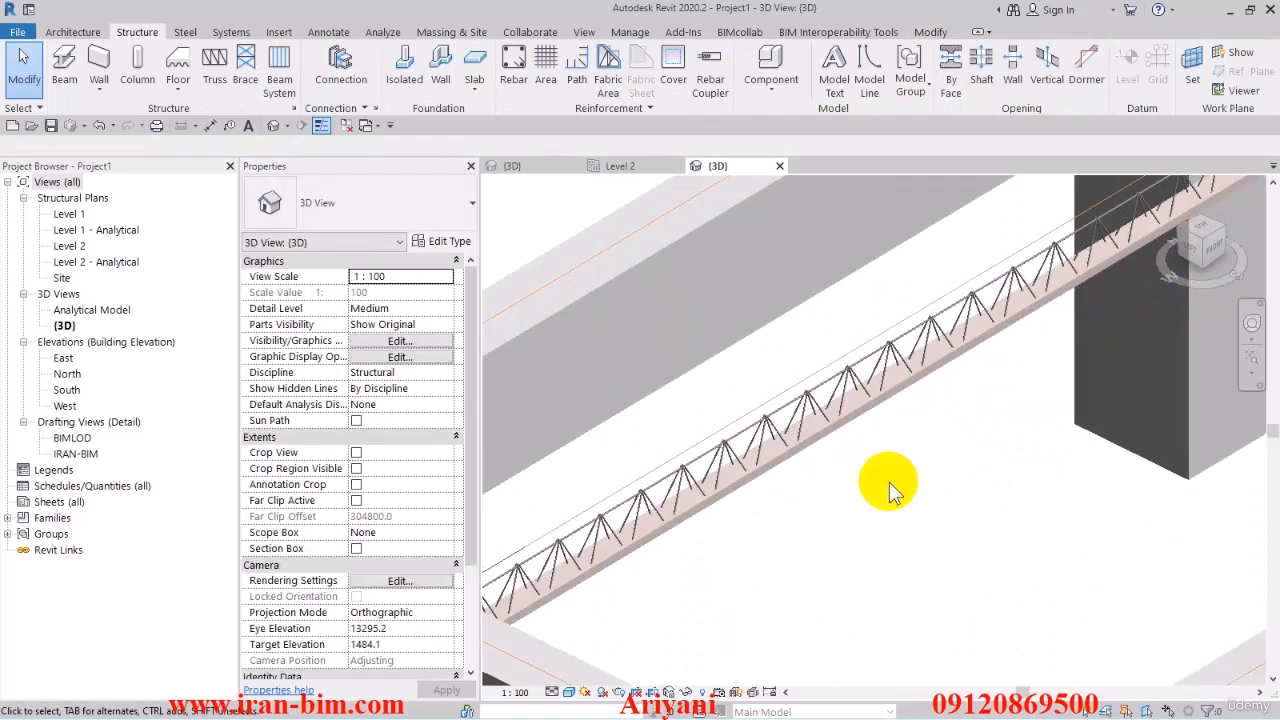
Delete the trial joist and return to the Level 2 structural plan
click(795, 400)
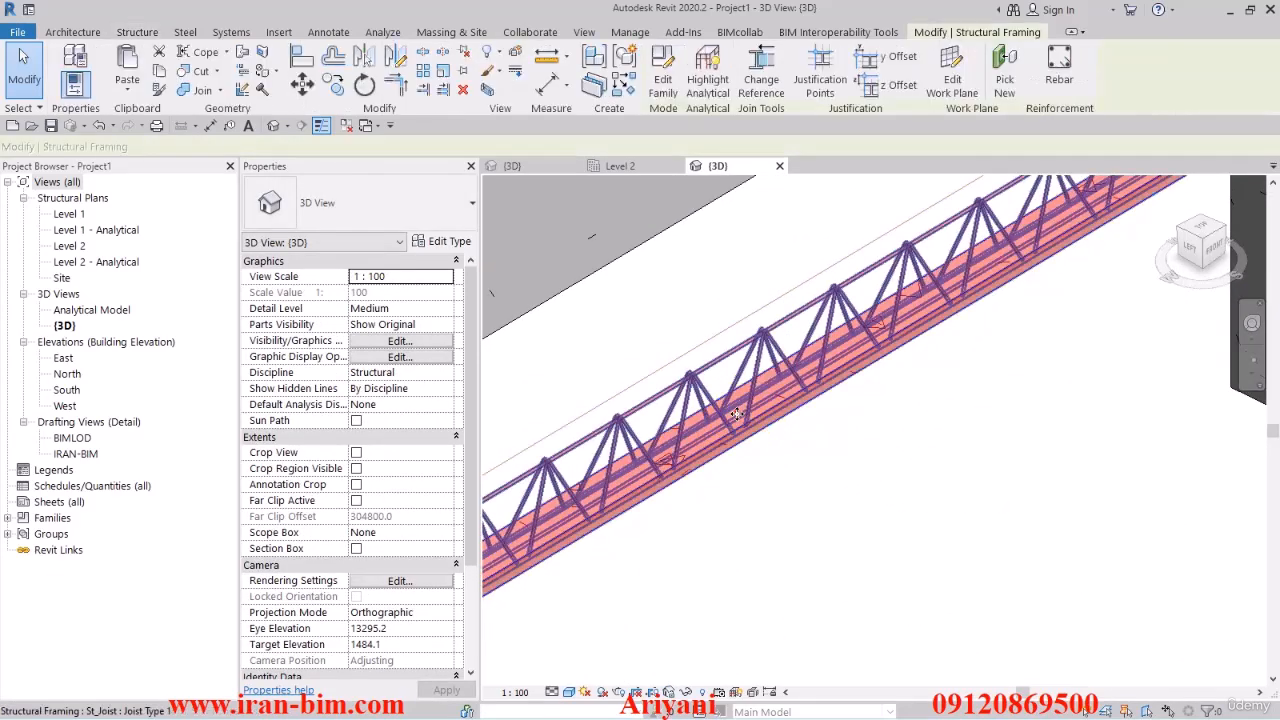
key(Delete)
double_click(80, 248)
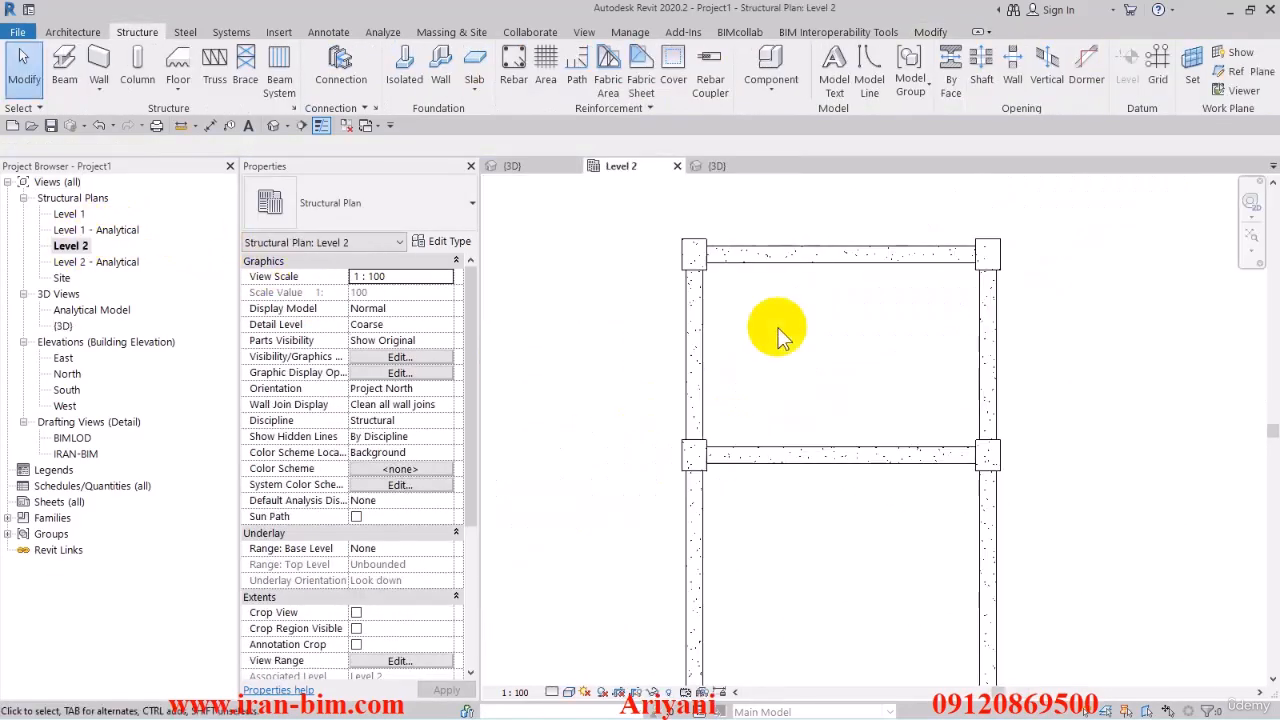
scroll(740, 340, down, 3)
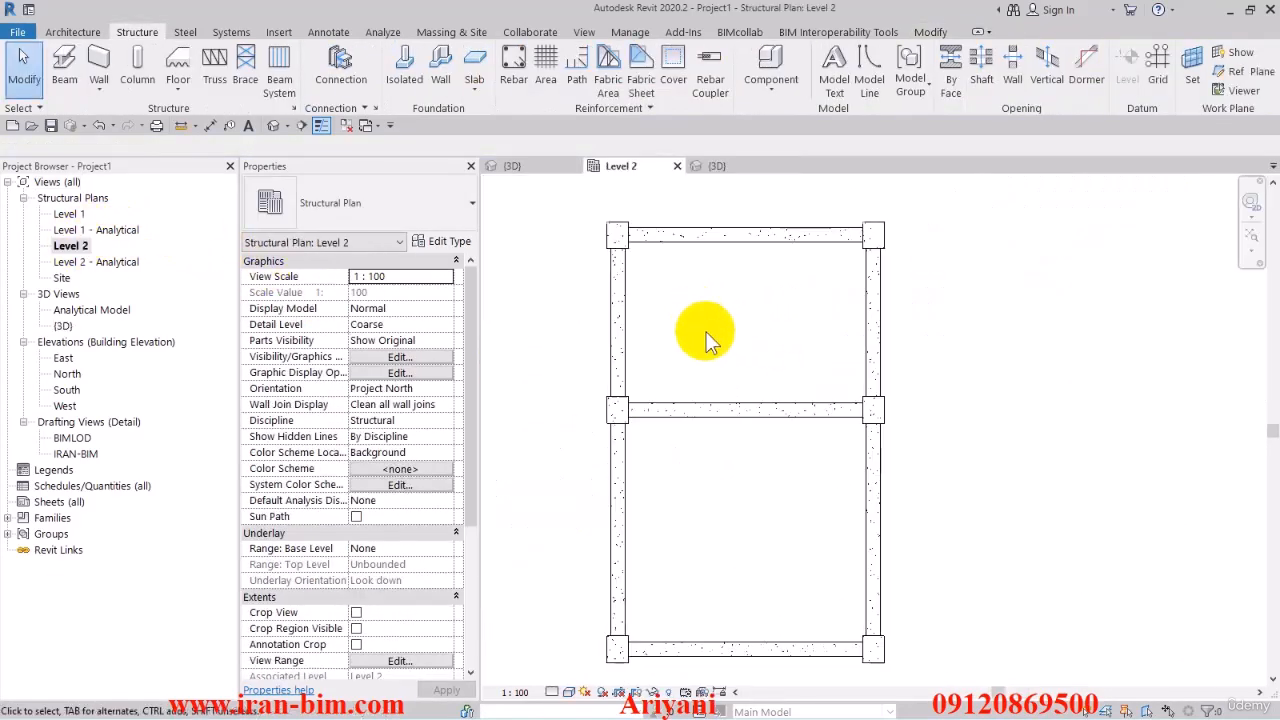
Create an automatic beam system of Joist Type 1 in the upper bay, using the Fixed Distance layout rule with 550 mm spacing
click(279, 80)
click(340, 147)
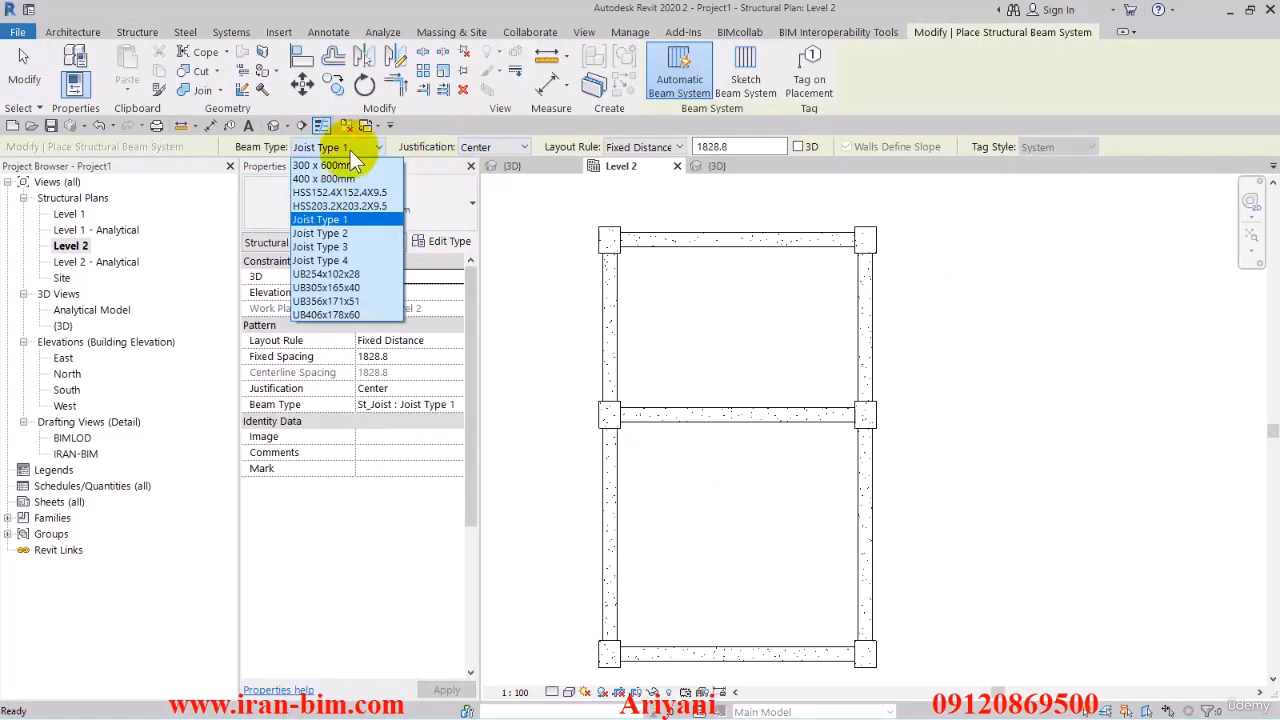
click(343, 221)
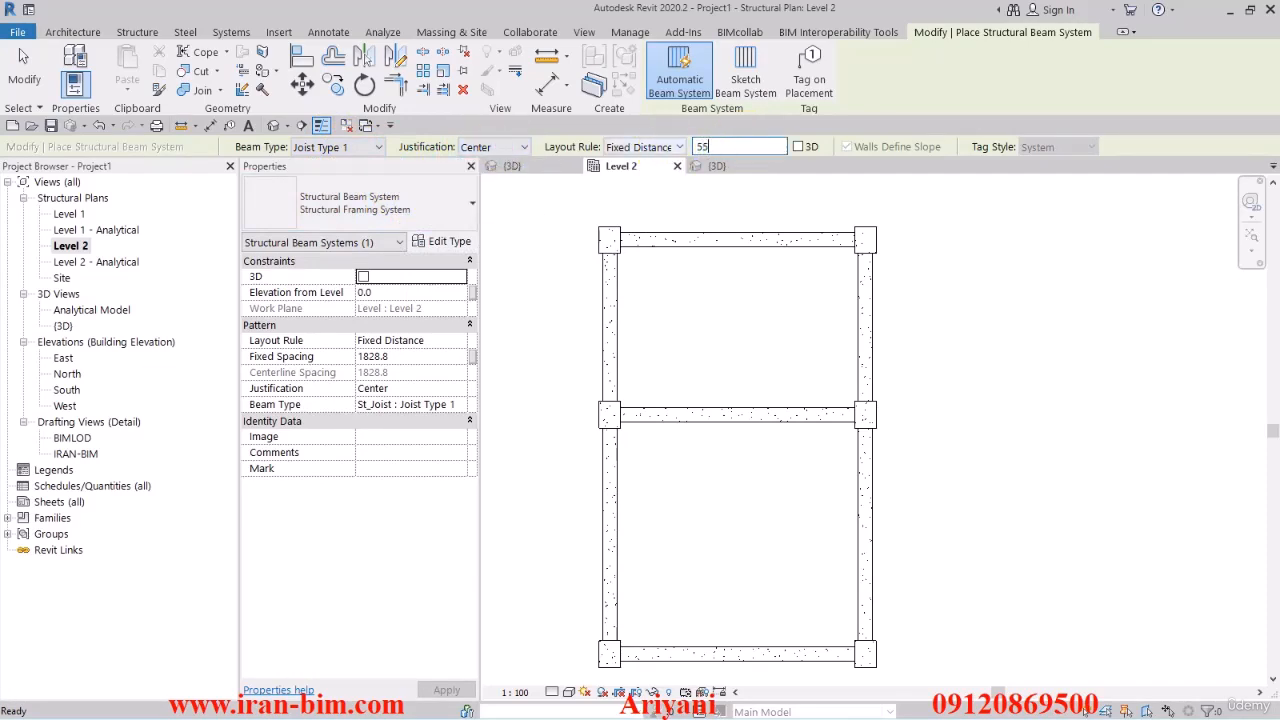
click(667, 155)
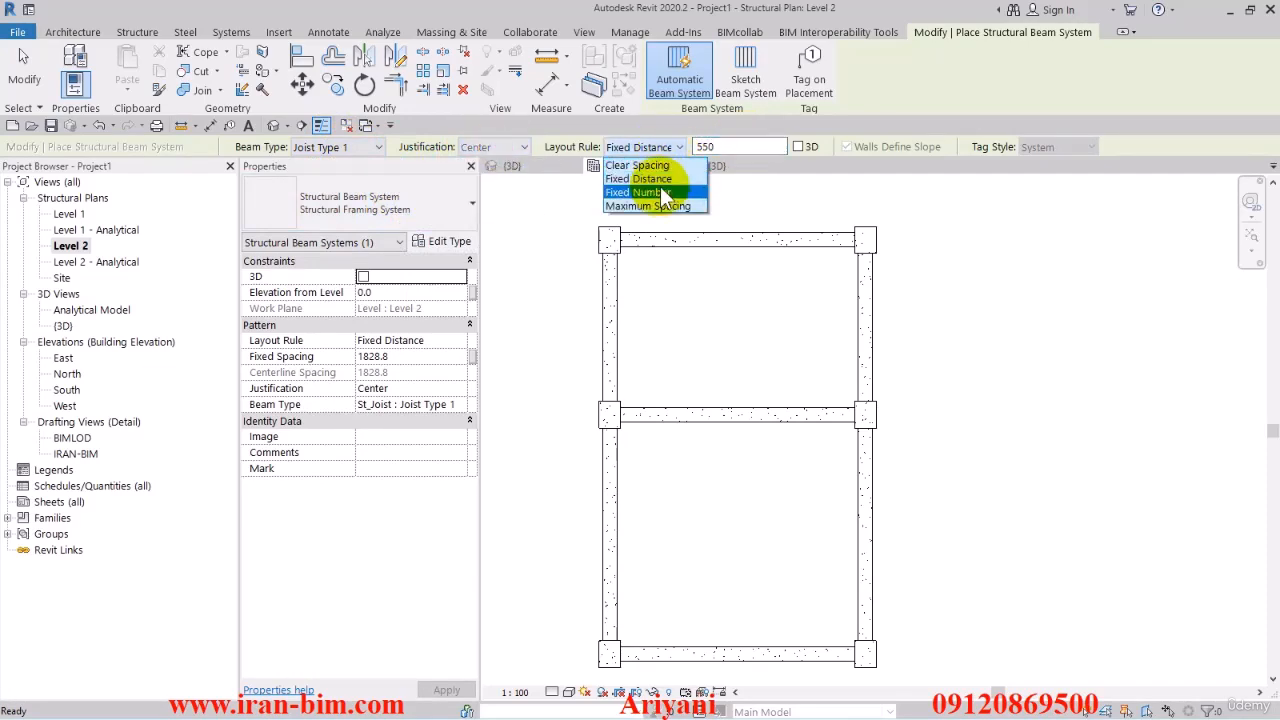
click(669, 194)
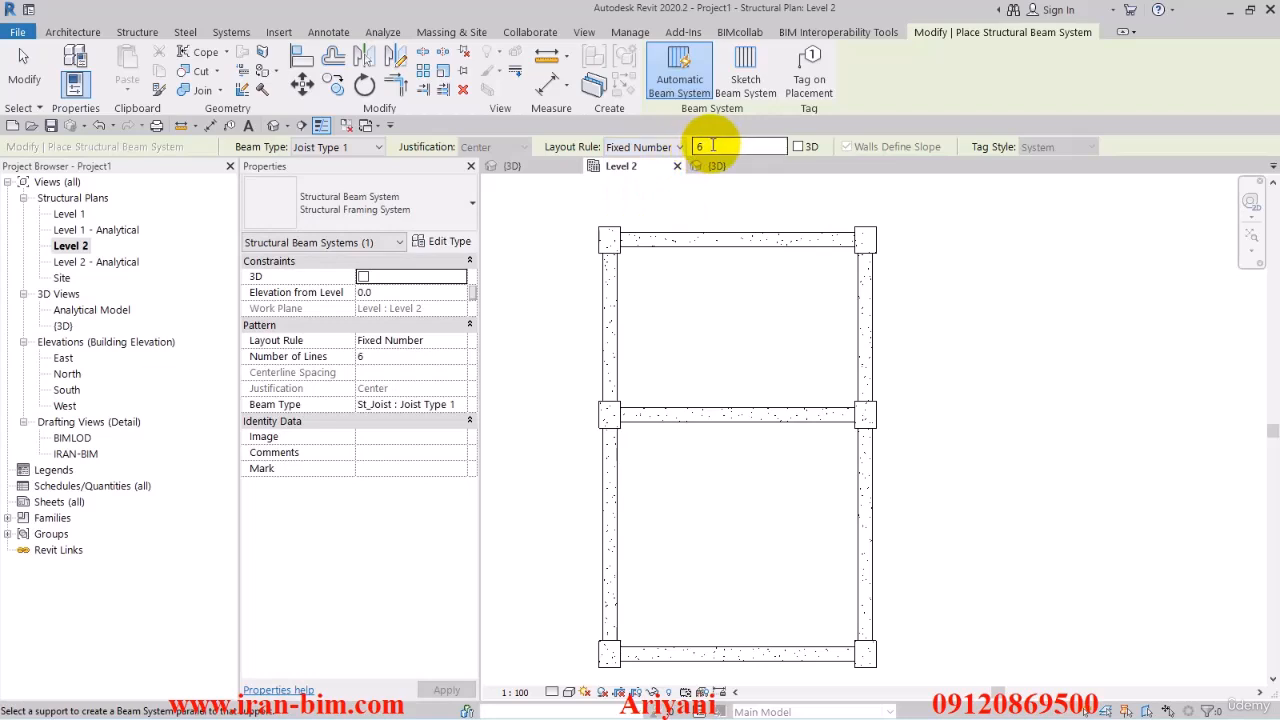
click(667, 147)
click(650, 180)
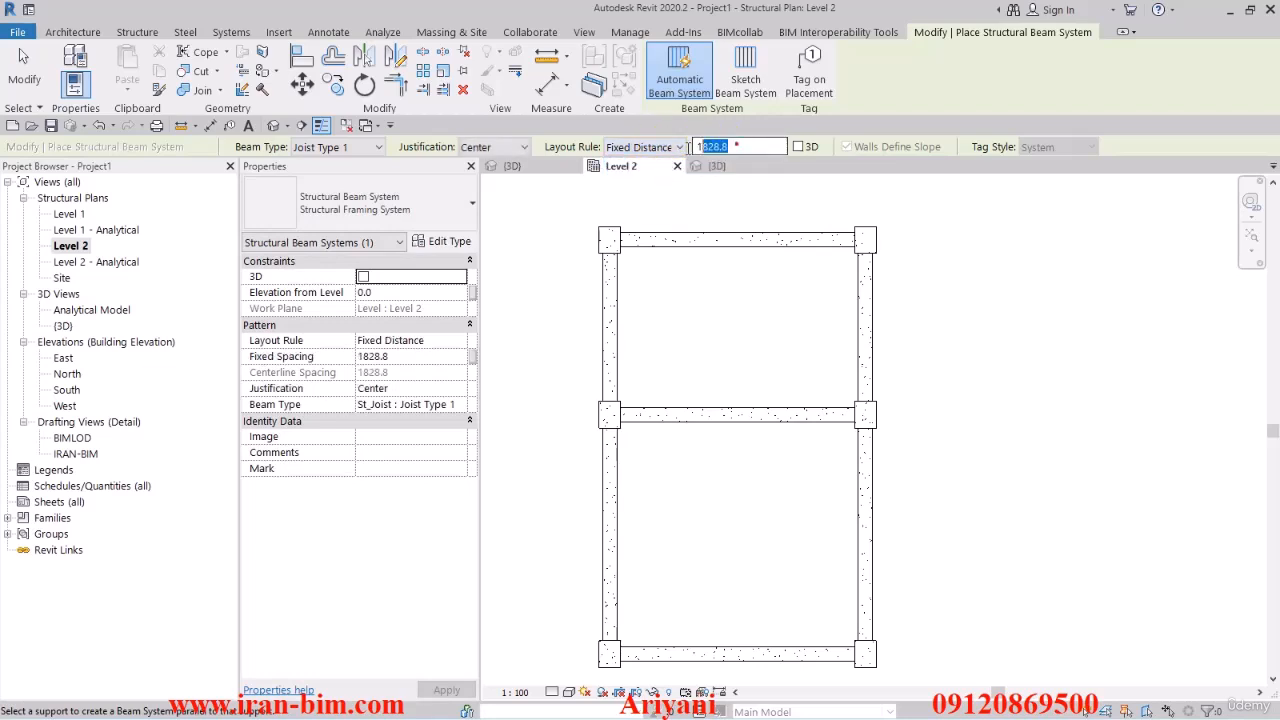
text(550)
key(Return)
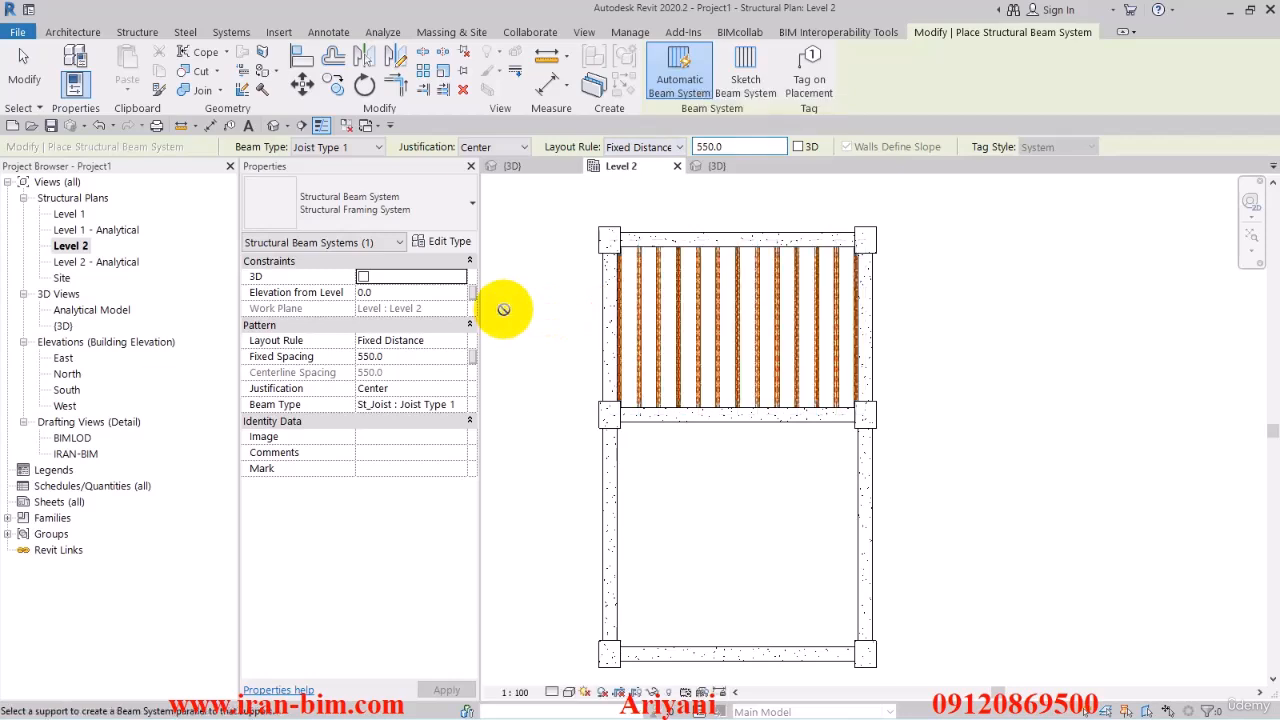
Add an automatic beam system of Joist Type 4 to the lower bay, with joists parallel to the middle beam
click(376, 148)
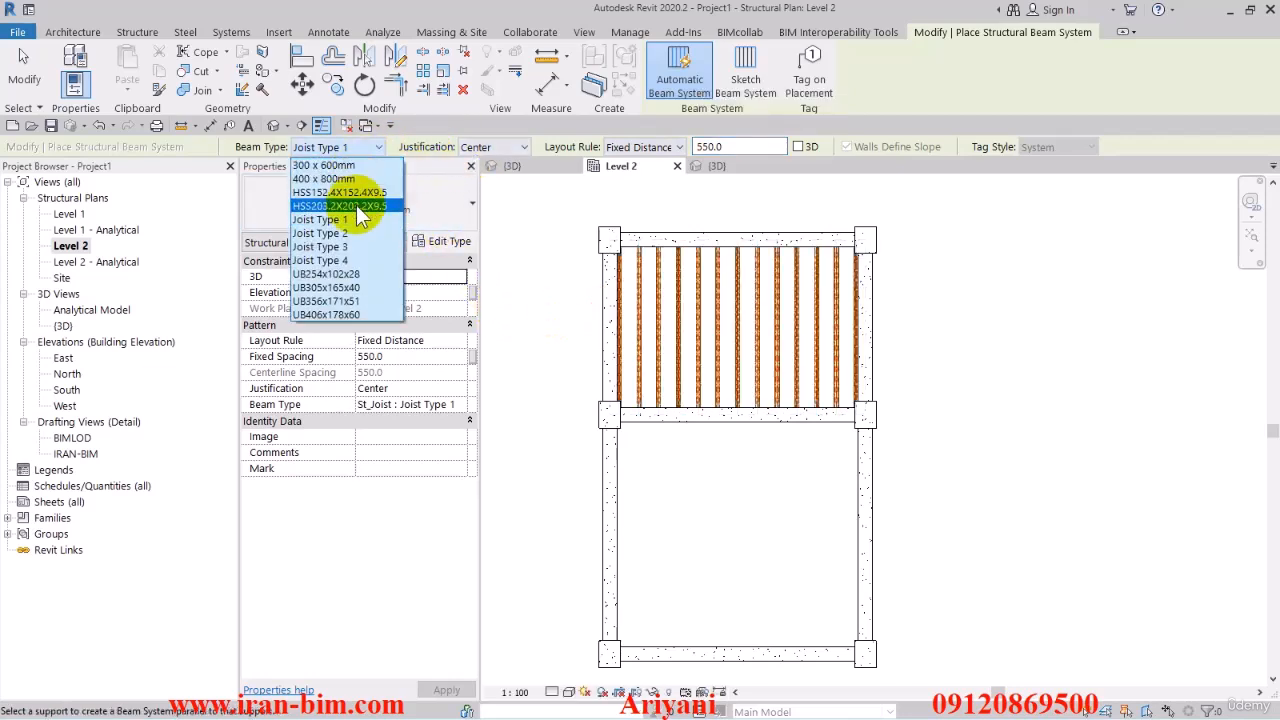
click(360, 262)
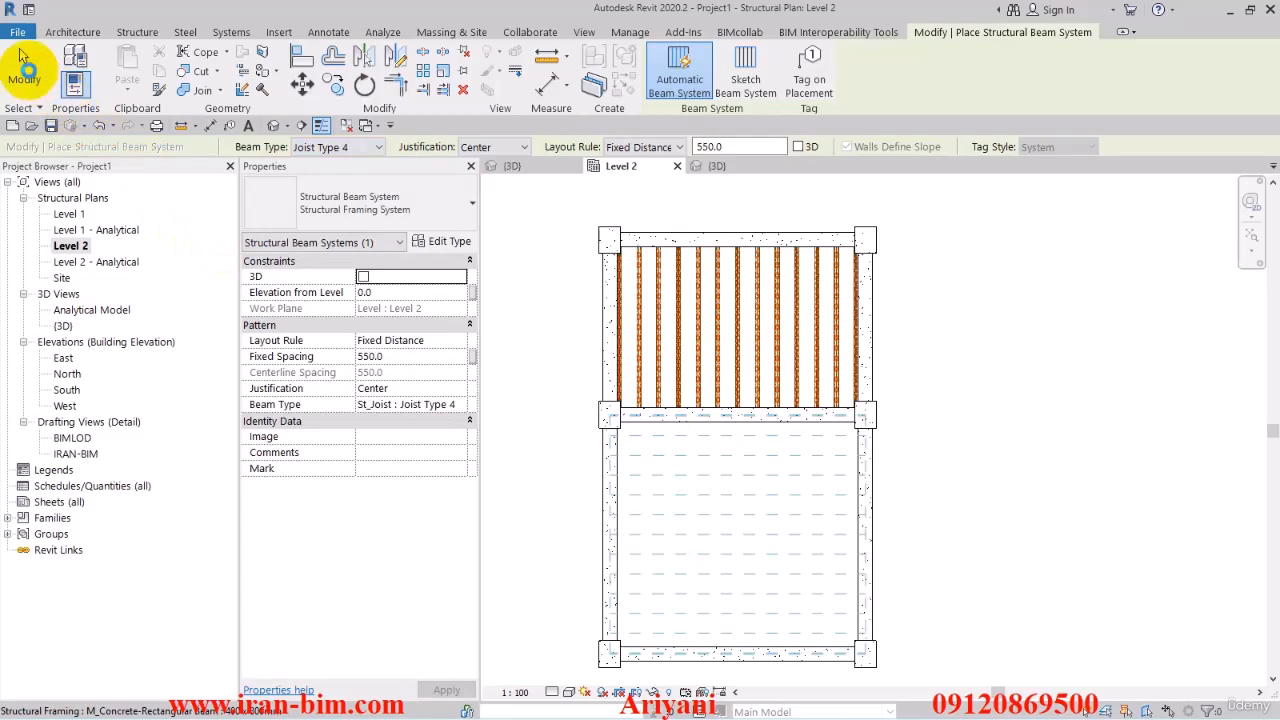
click(22, 62)
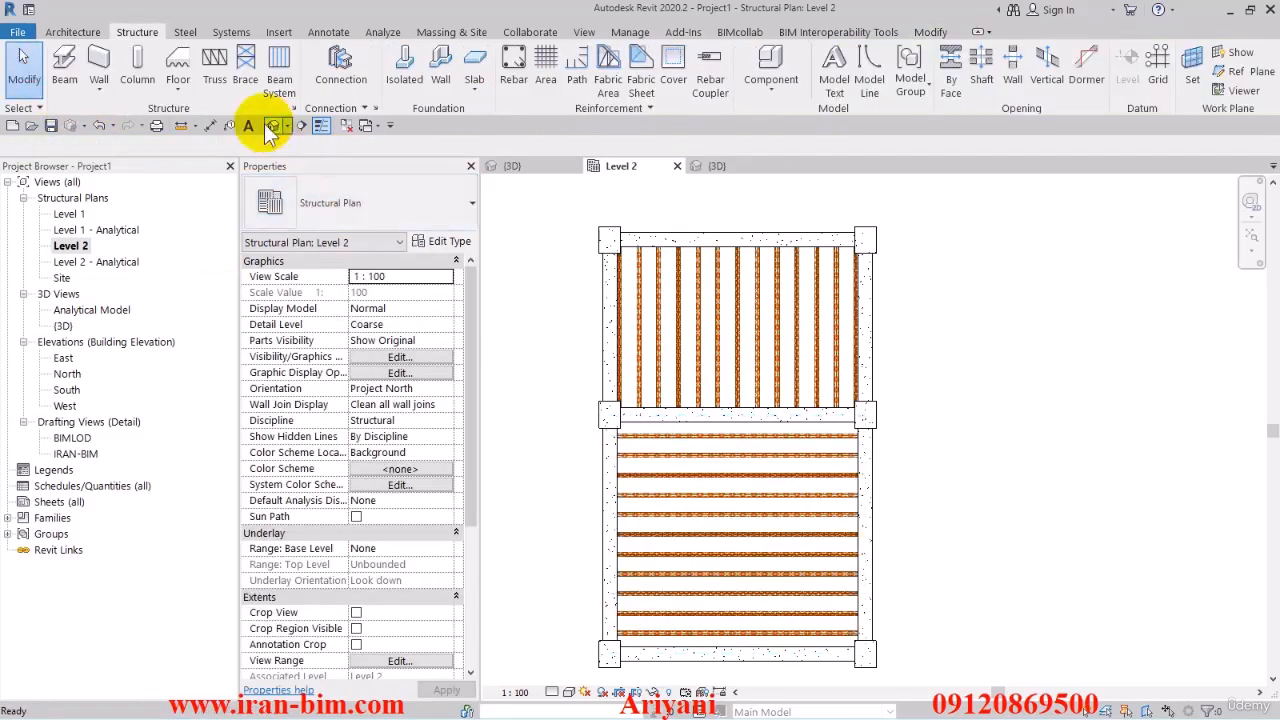
In the 3D view, select the whole structure and isolate it with a selection box
click(273, 125)
shift+middle_drag(737, 400, 877, 379)
scroll(895, 430, down, 5)
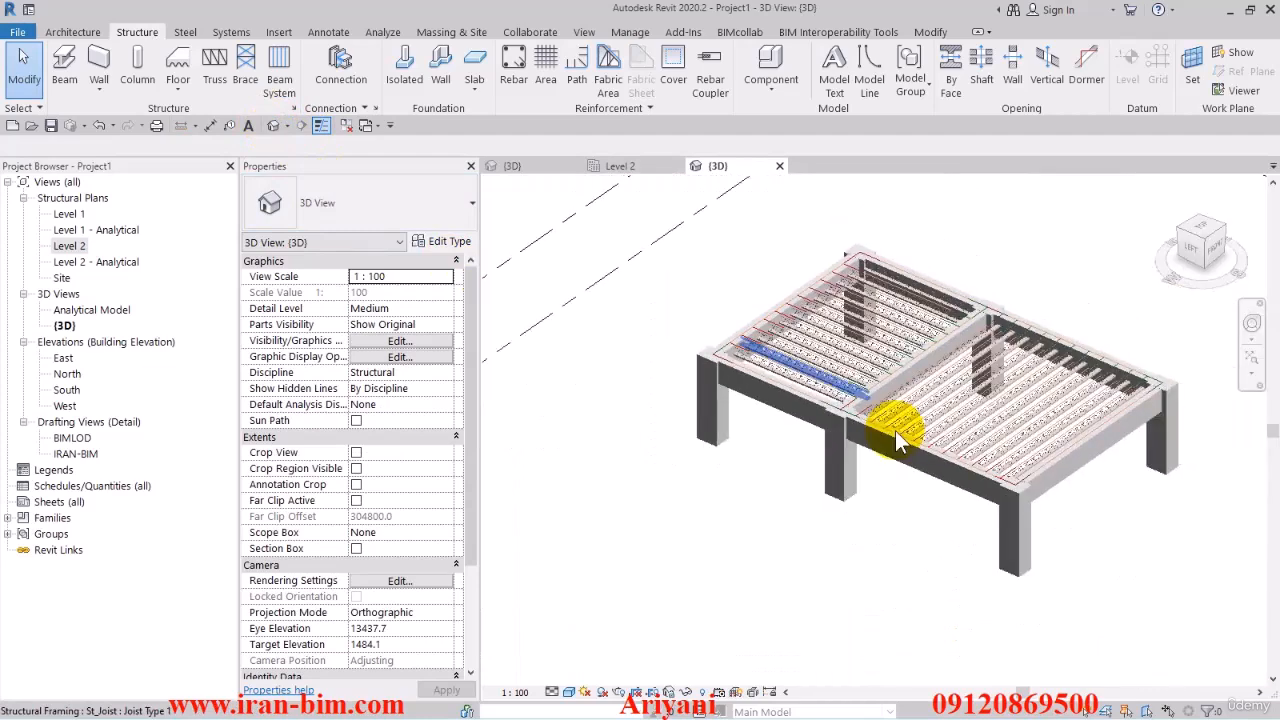
drag(895, 650, 549, 256)
click(699, 505)
drag(655, 622, 1121, 224)
key(b)
key(x)
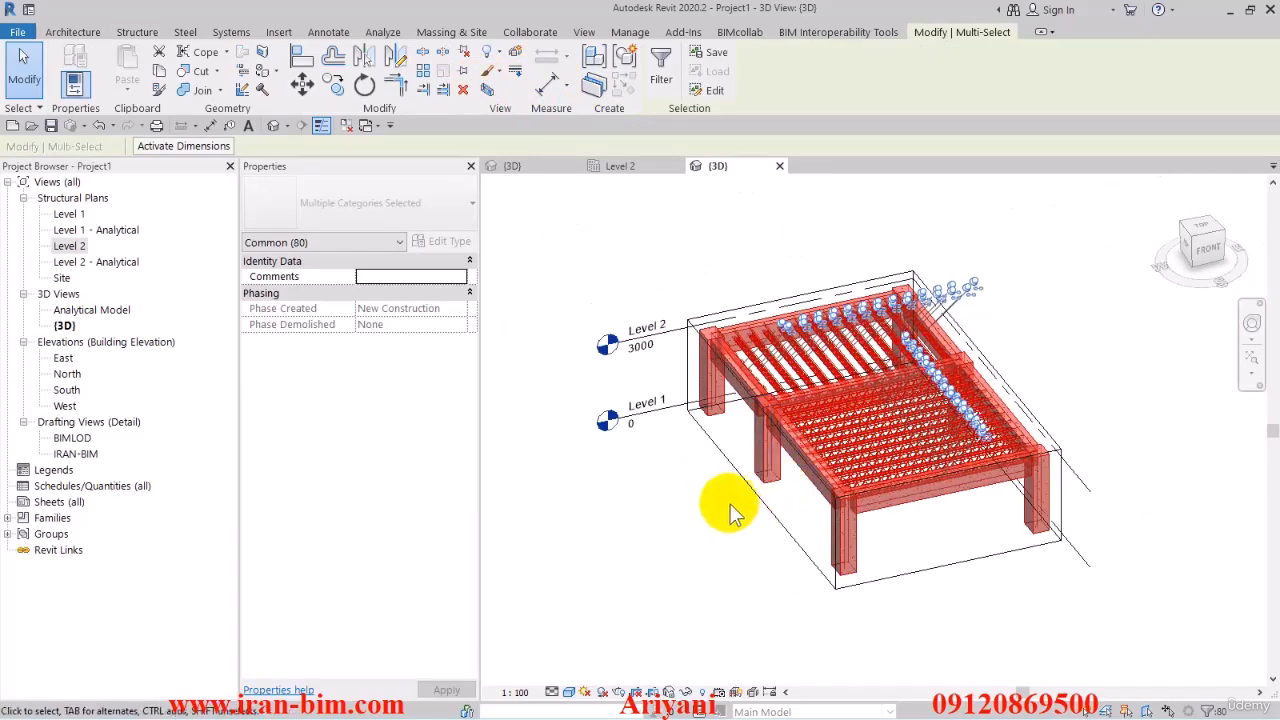
Move a side face of the section box inward to cut away the outer columns and side beams and expose the joists
click(734, 468)
drag(758, 452, 759, 453)
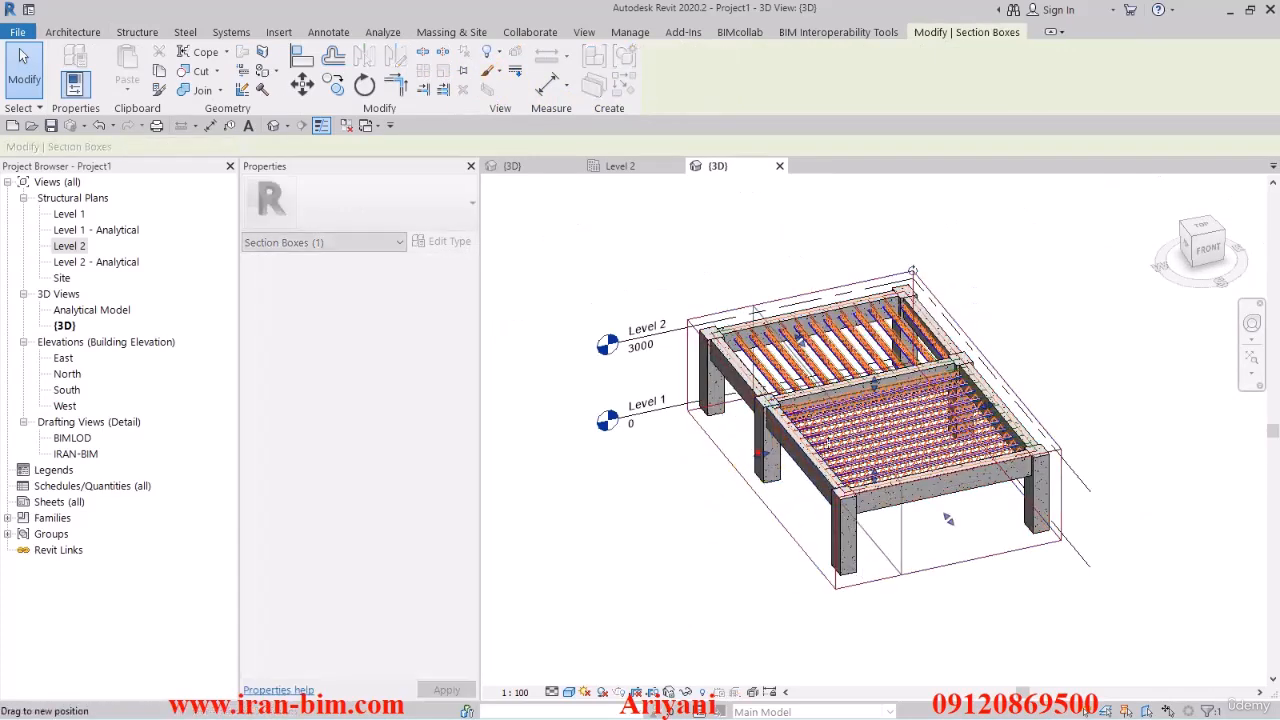
click(762, 499)
shift+middle_drag(762, 499, 990, 460)
click(748, 352)
click(766, 471)
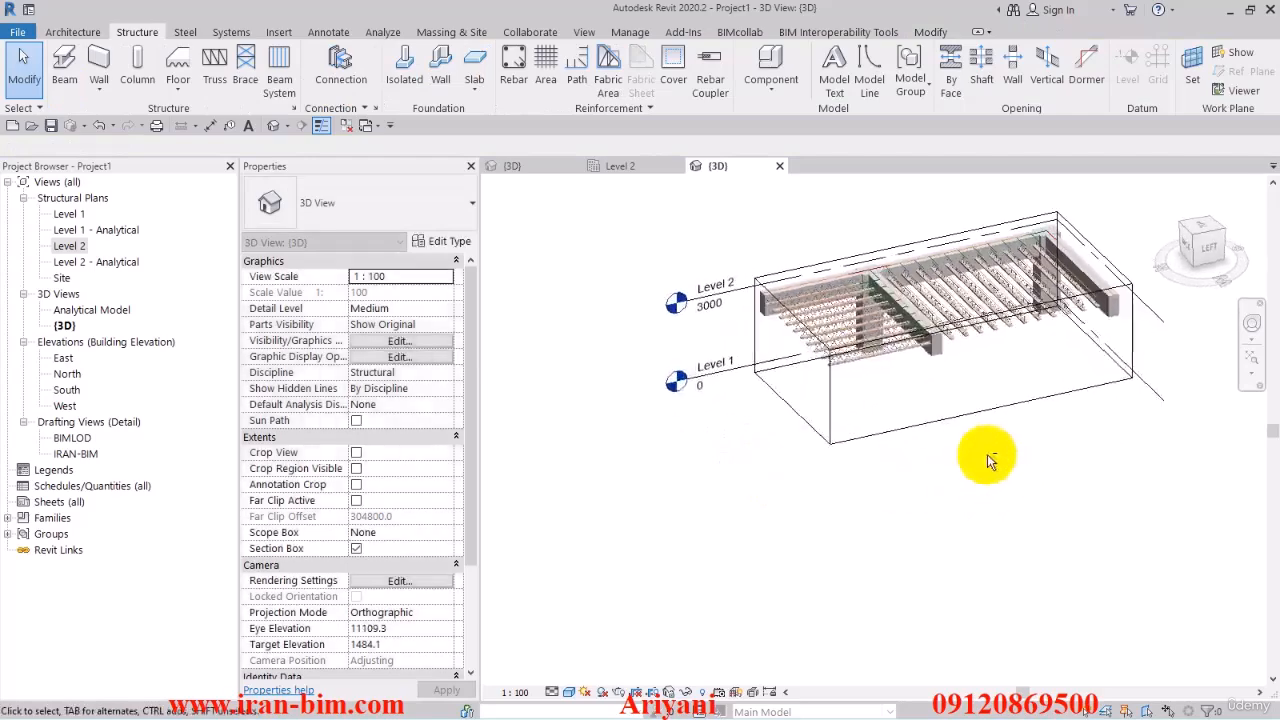
Inspect the cut end of a Joist Type 1 joist, selecting it to examine its bottom rebars
scroll(834, 337, up, 8)
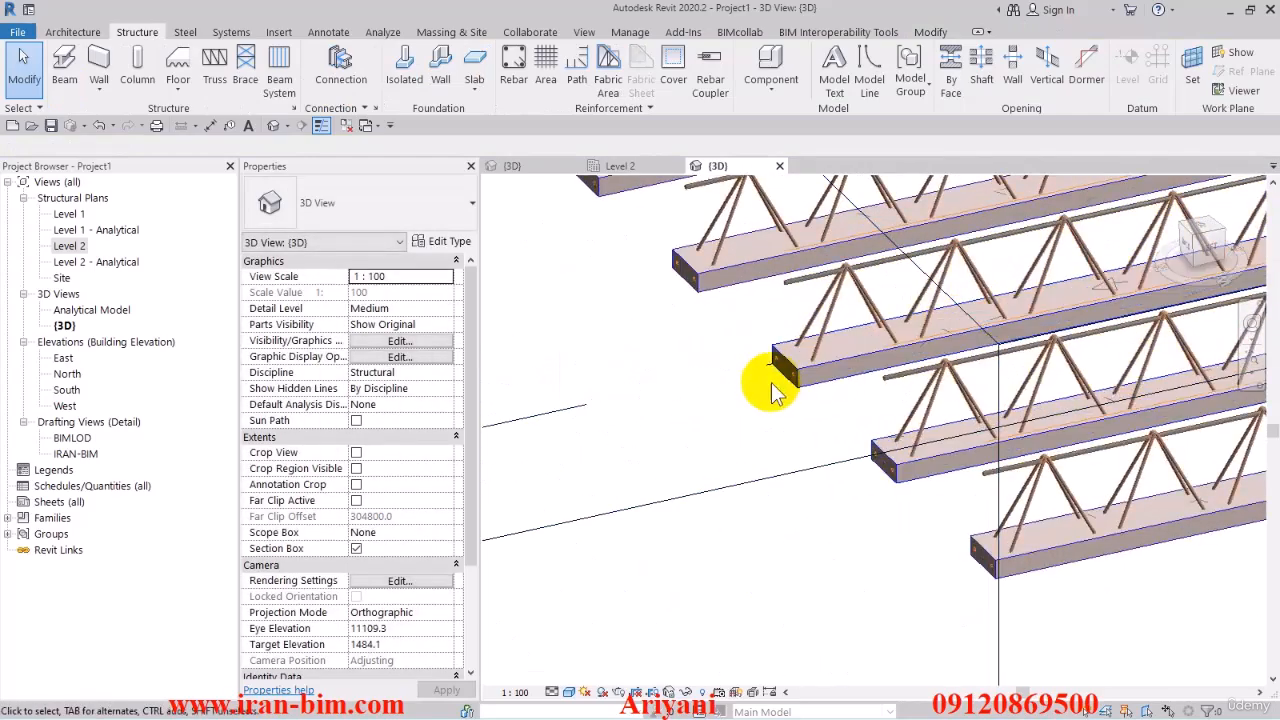
scroll(686, 400, up, 5)
scroll(886, 362, up, 4)
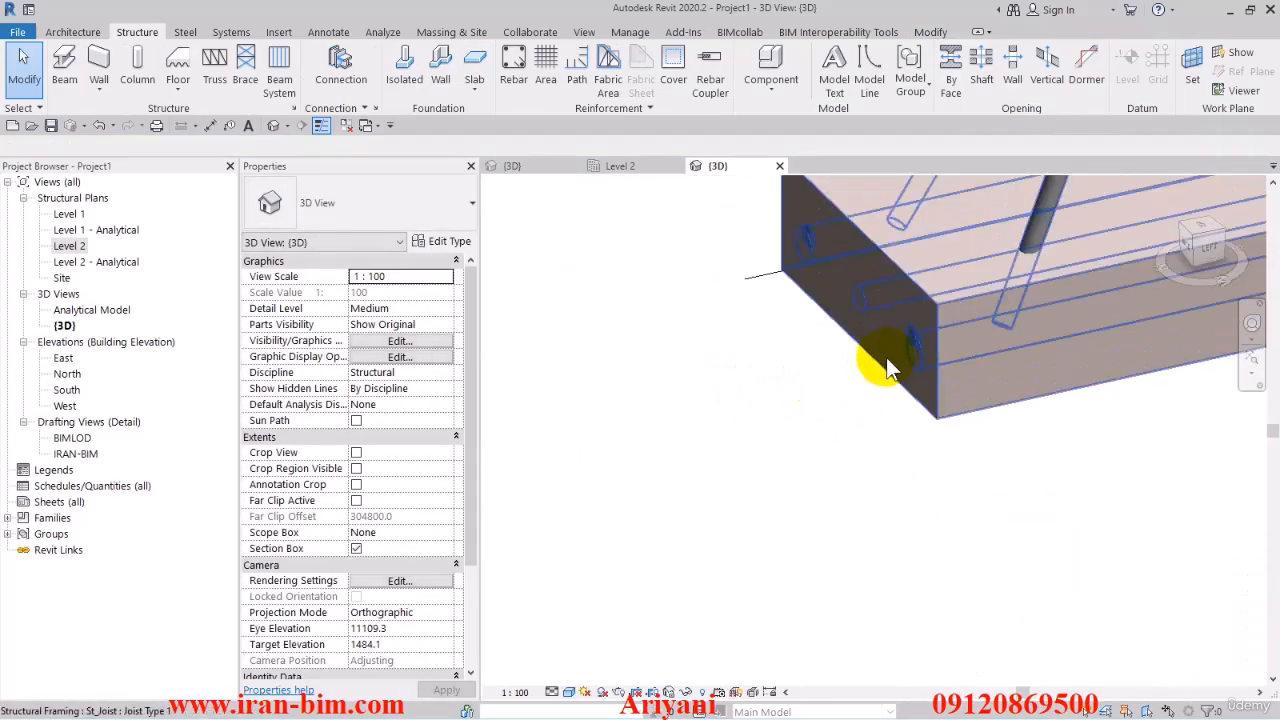
scroll(820, 418, down, 4)
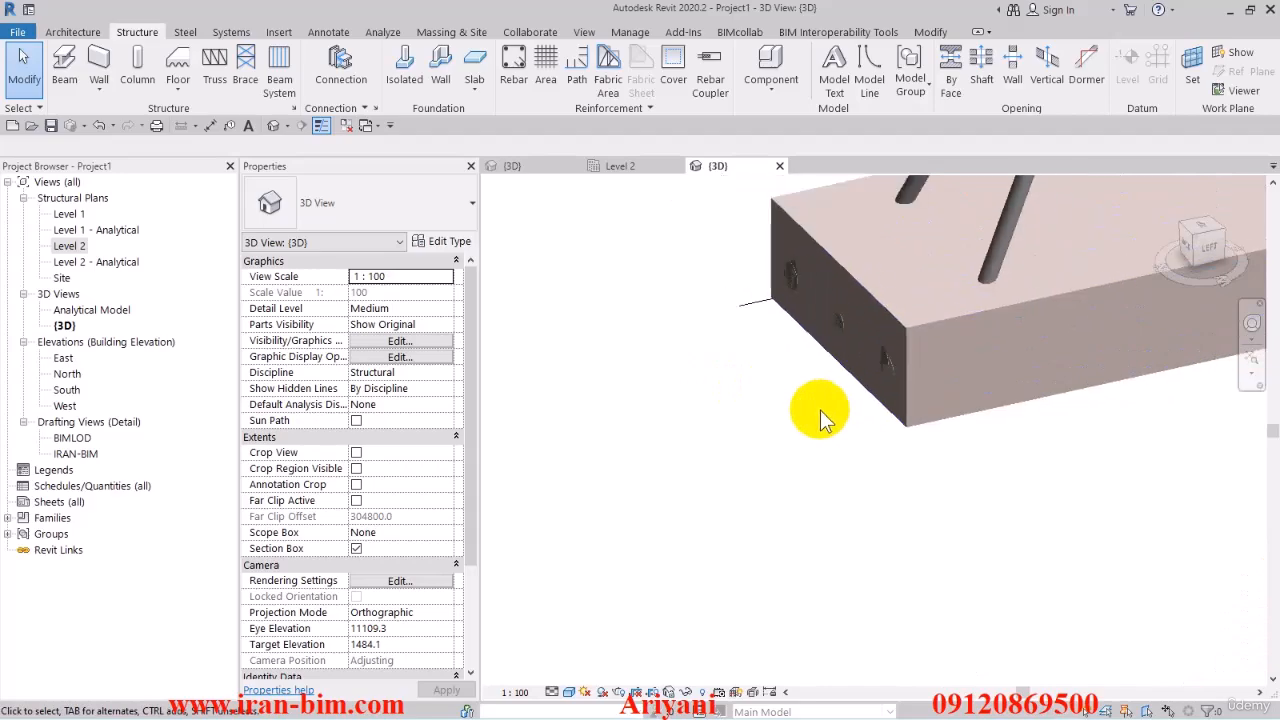
click(856, 420)
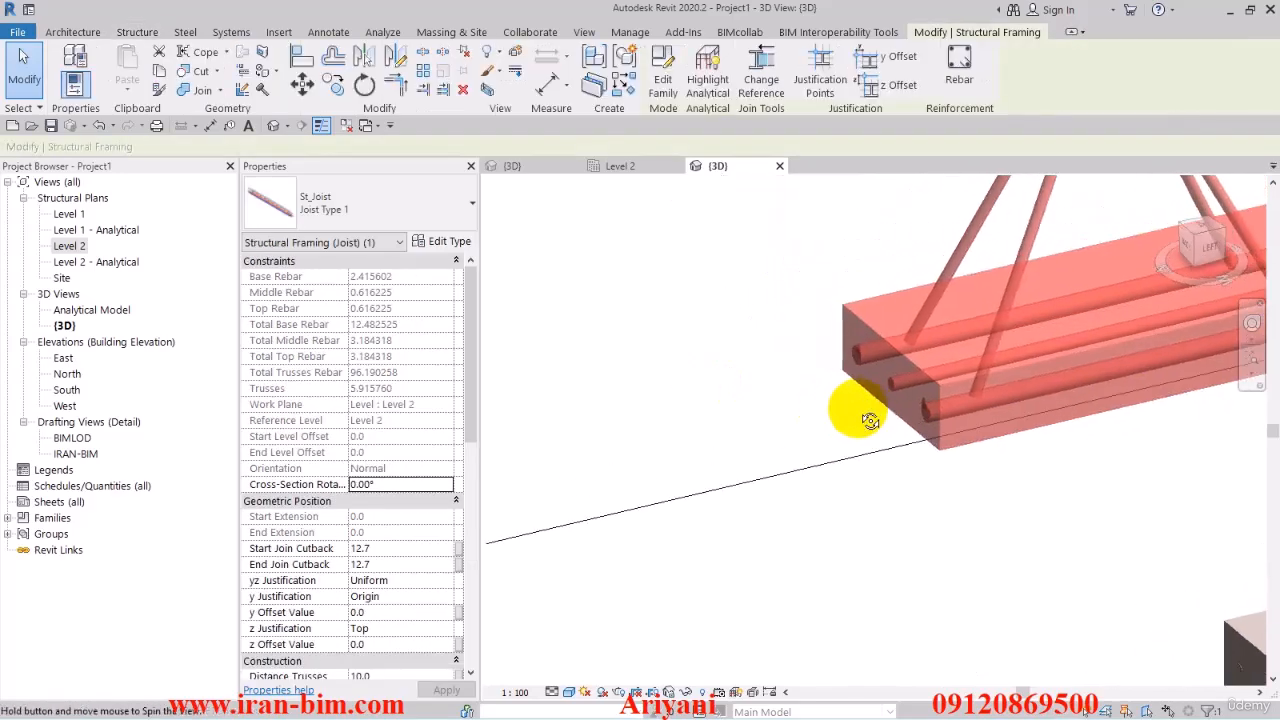
scroll(855, 337, down, 3)
scroll(1018, 522, down, 8)
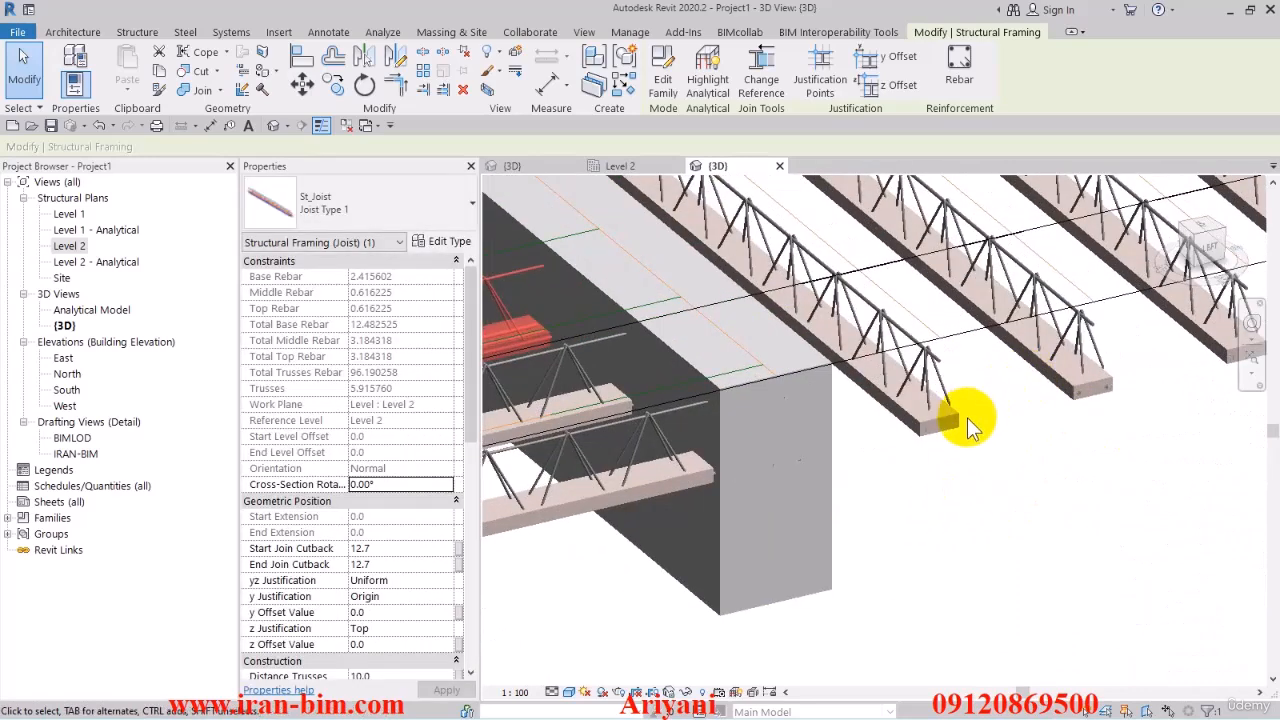
Try Joist Type 3 on one exposed joist in the Joist Type 4 bay, and set that joist to Joist Type 2
scroll(1010, 455, up, 6)
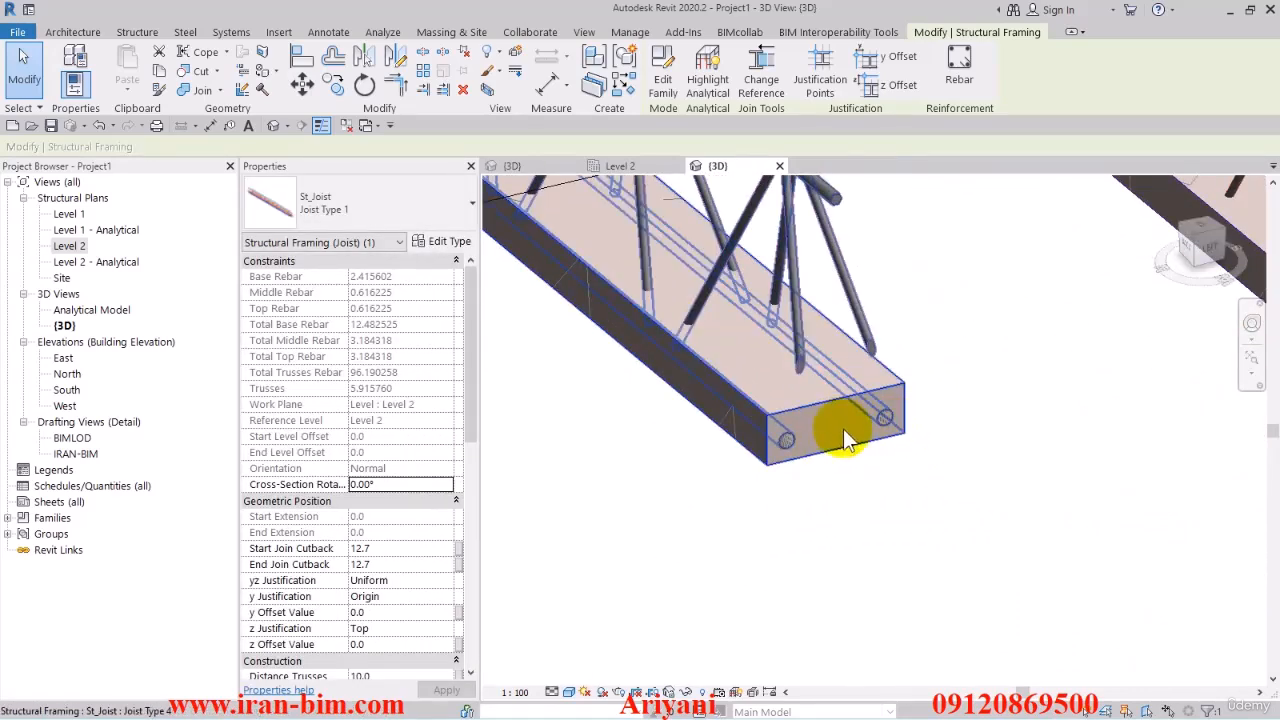
scroll(843, 429, down, 2)
middle_drag(857, 489, 932, 507)
click(913, 438)
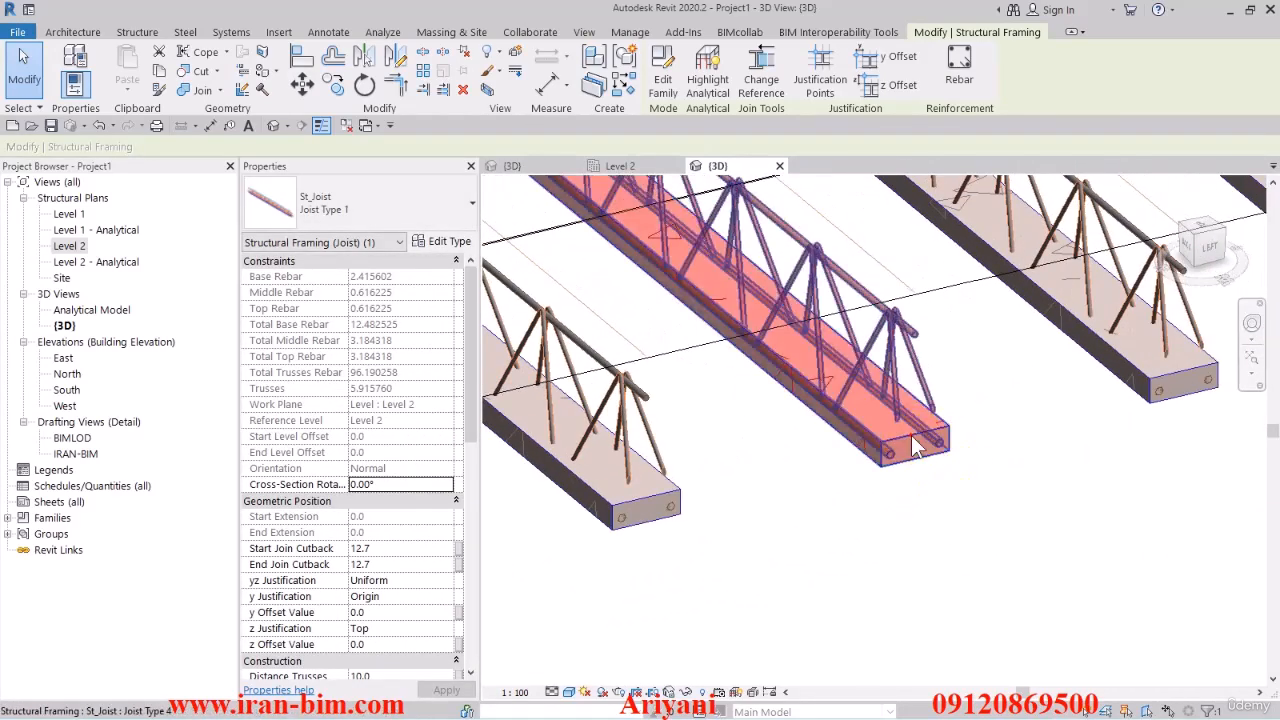
click(367, 187)
click(312, 464)
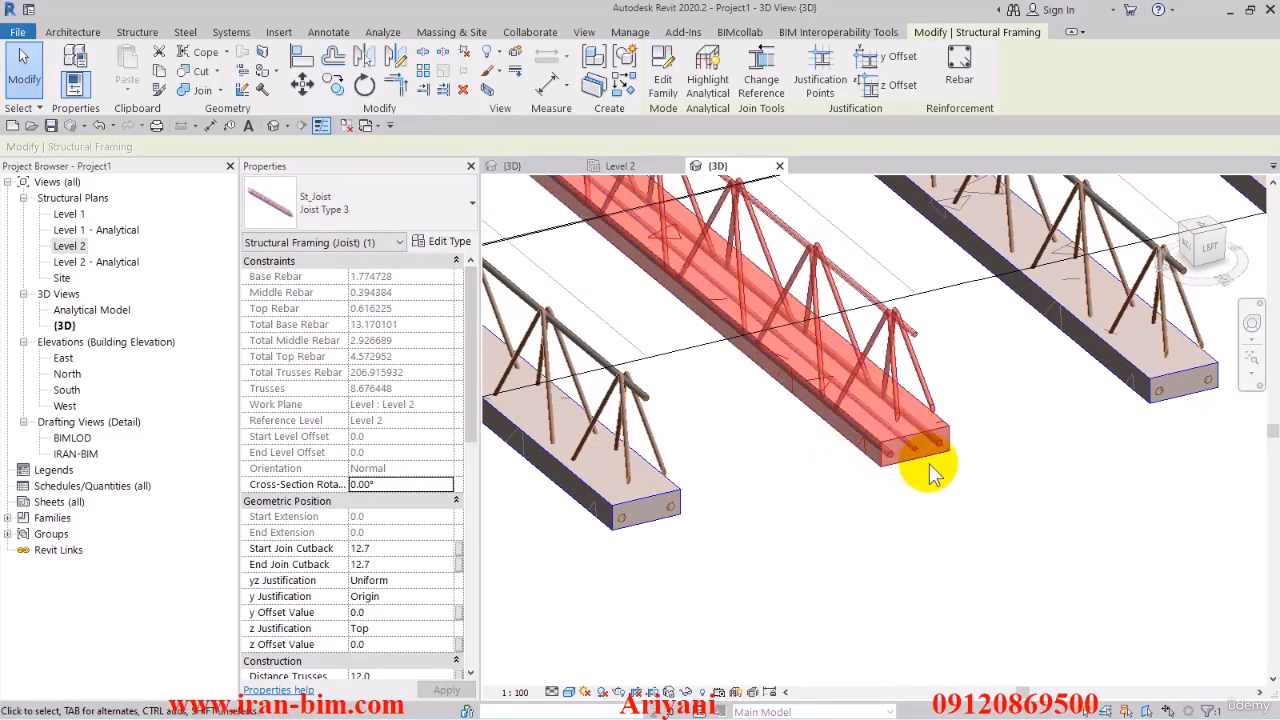
click(372, 205)
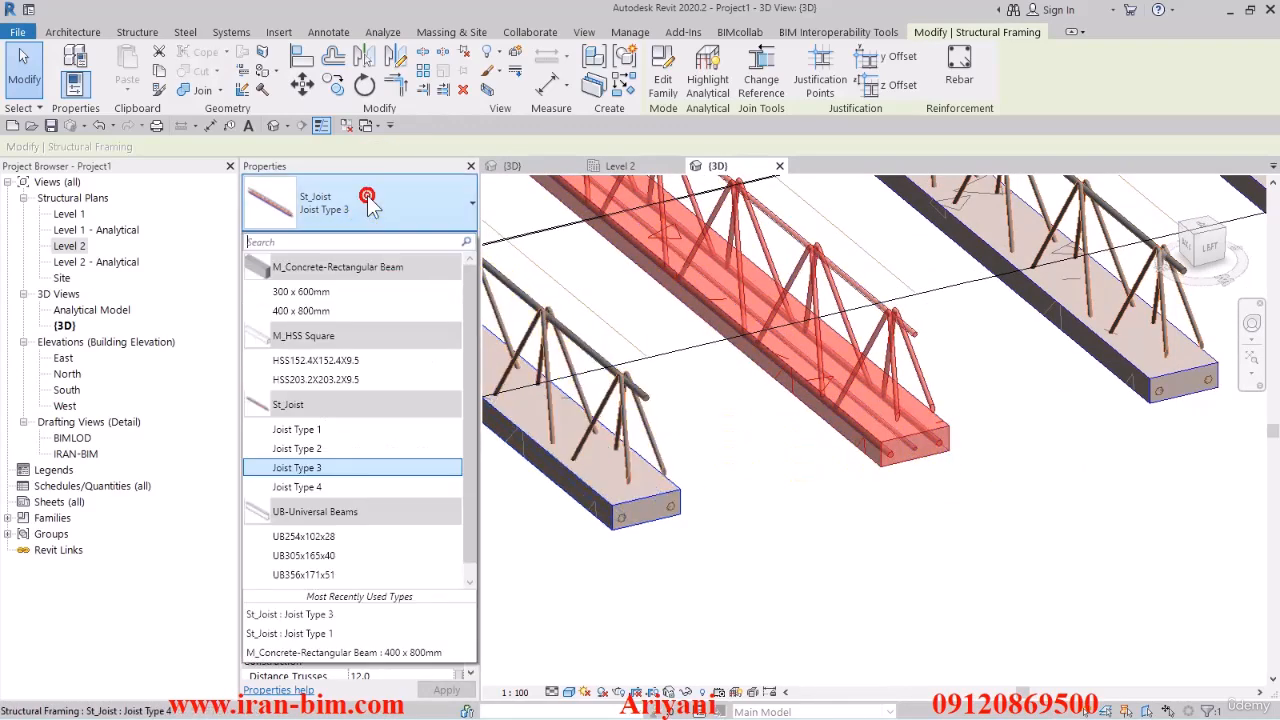
click(329, 440)
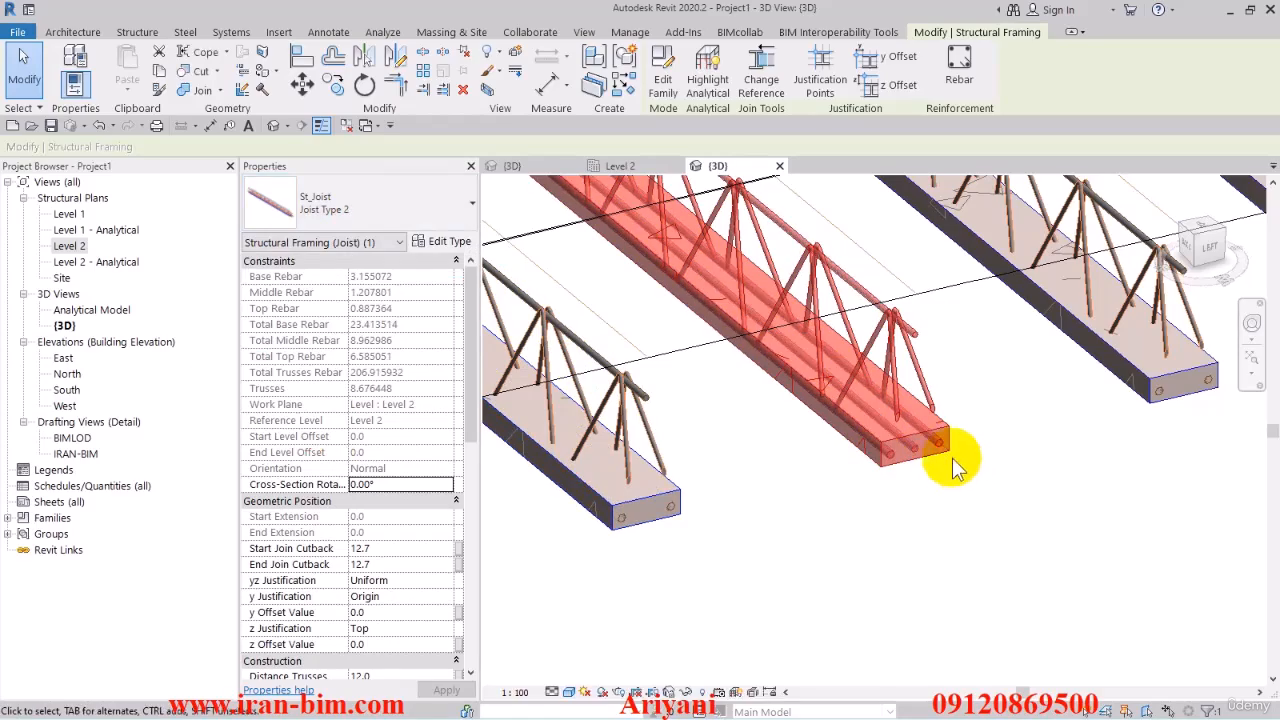
click(970, 486)
Turn off the section box of the 3D view to restore the complete structure
scroll(970, 486, down, 3)
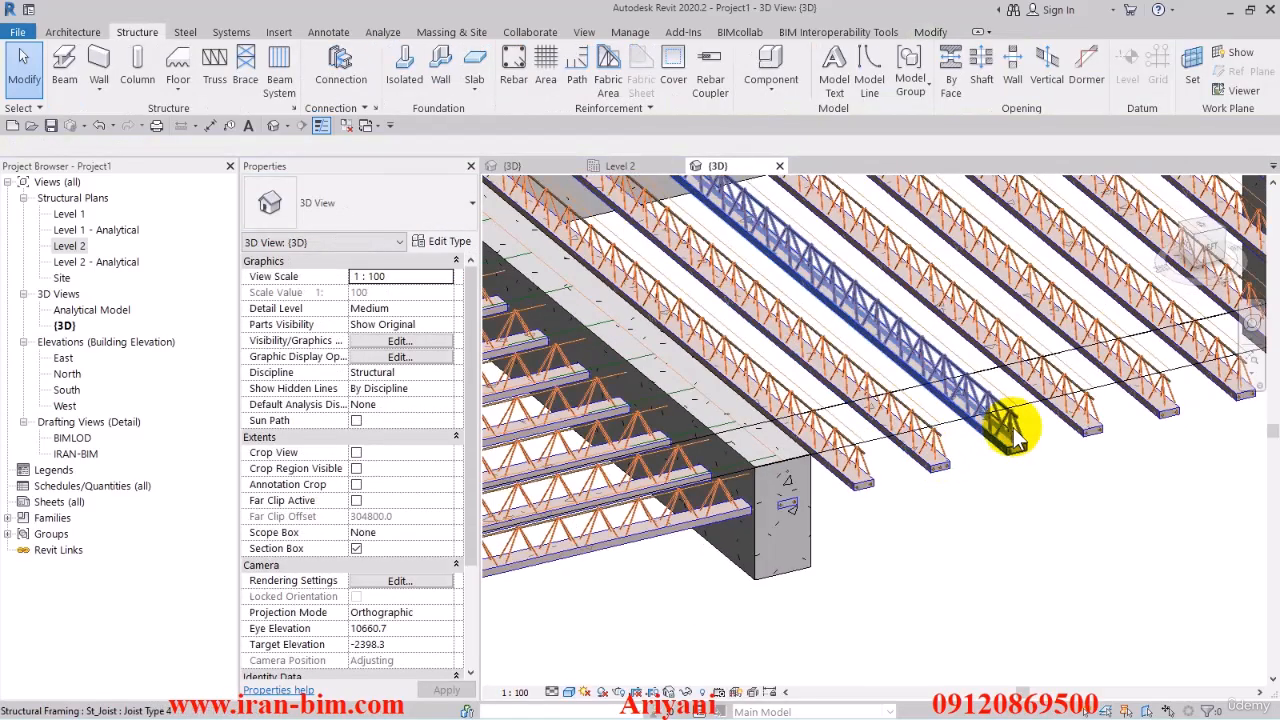
scroll(1071, 509, down, 5)
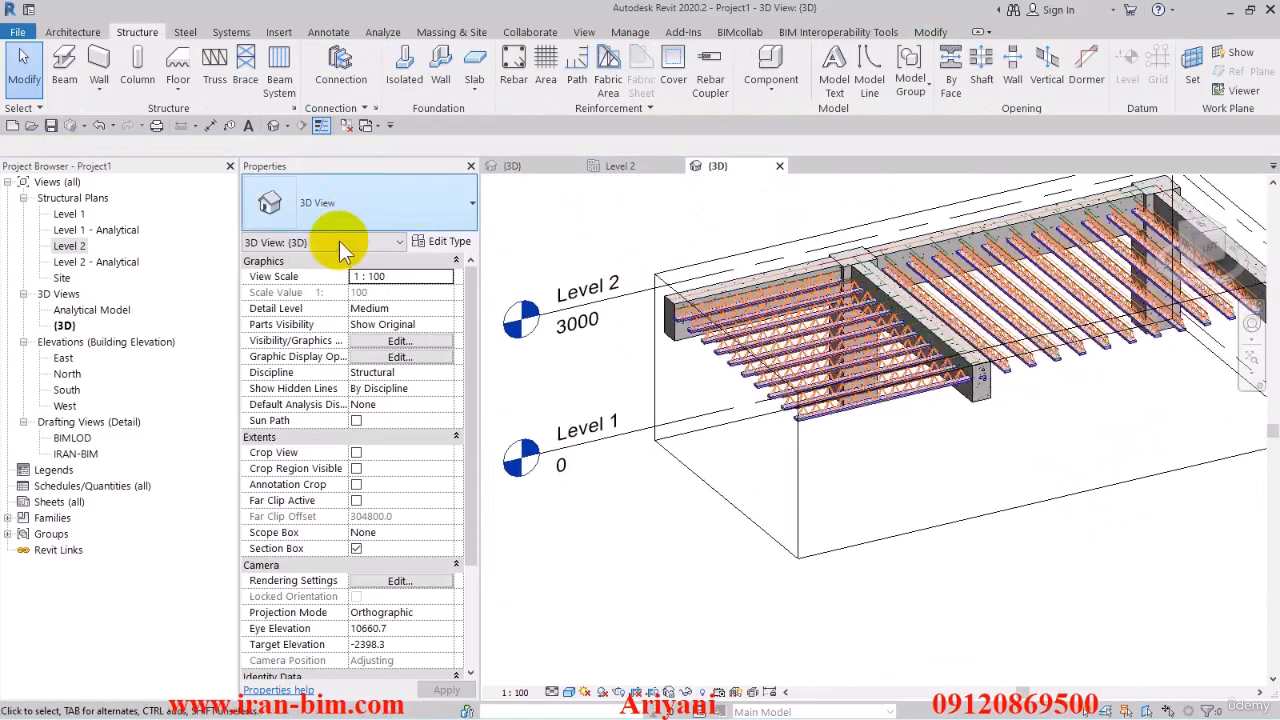
click(356, 548)
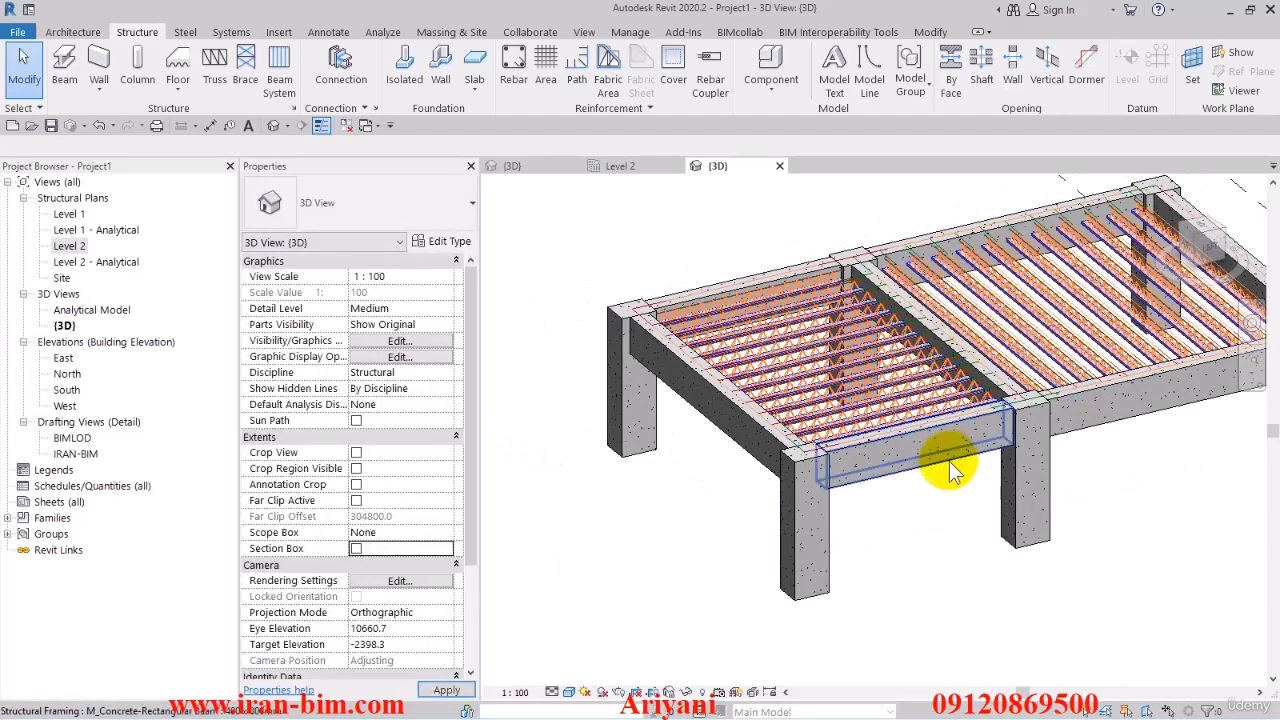
Check the type of the changed joist near the middle beam, viewing the complete structure from above
shift+middle_drag(930, 447, 922, 365)
click(922, 365)
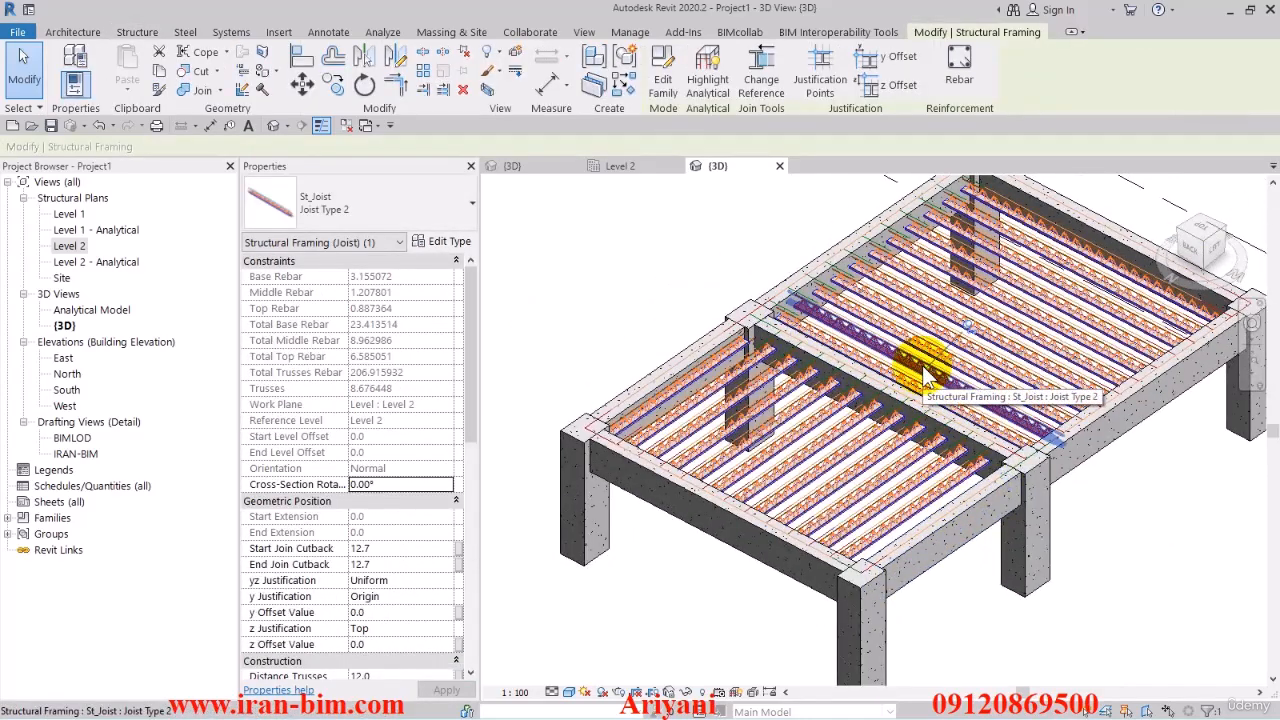
click(561, 331)
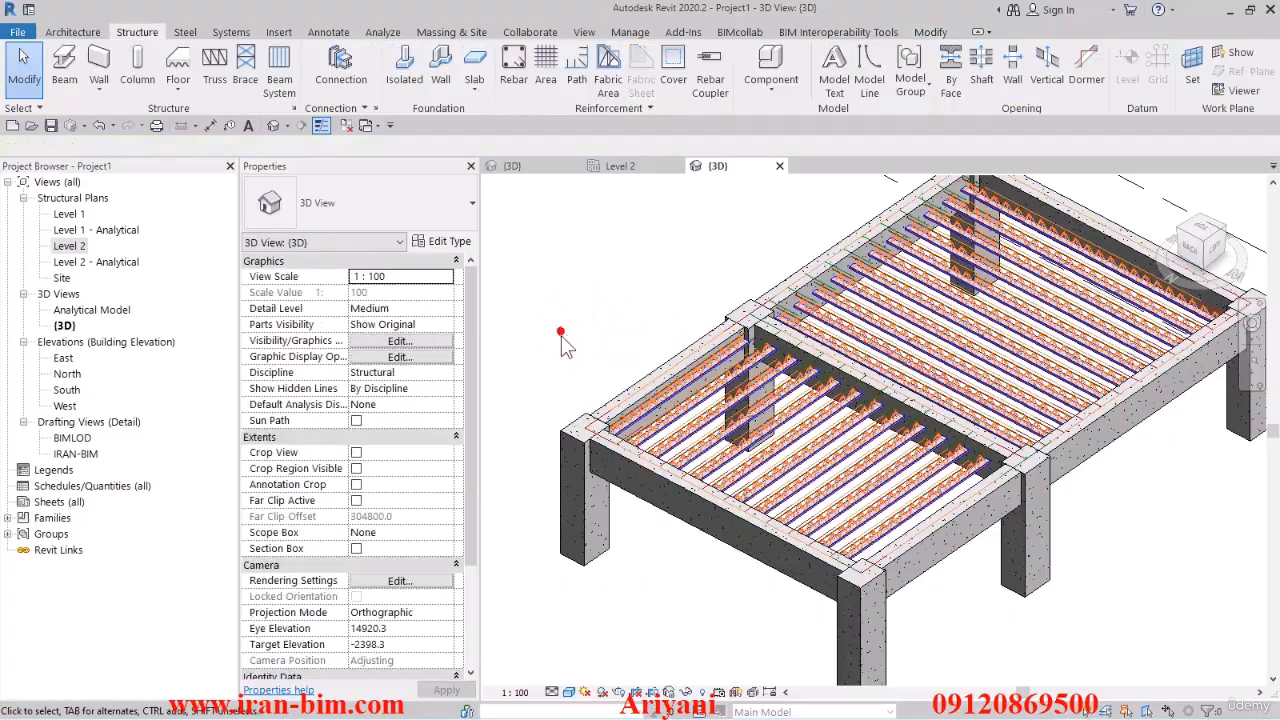